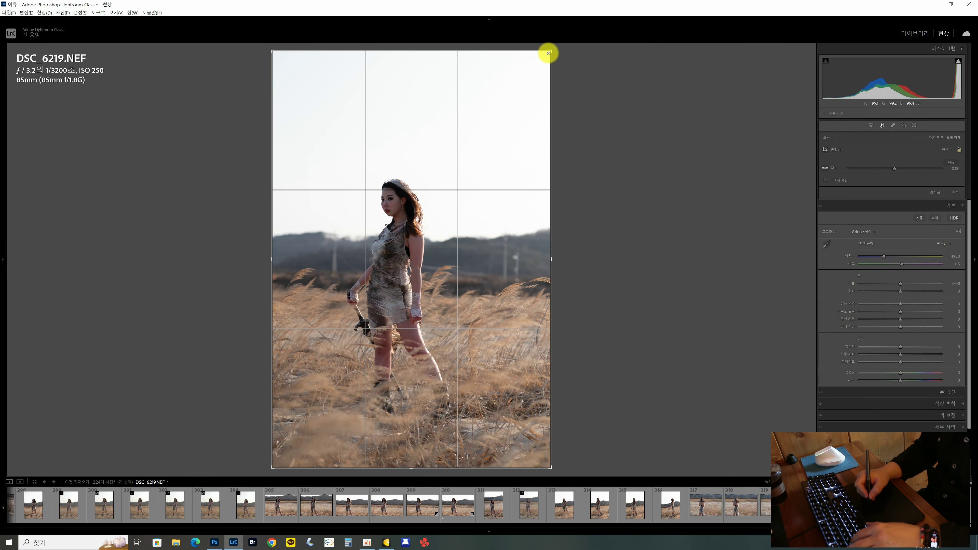
Step: Crop DSC_6219.NEF tighter from its upper-right corner, rotate it about -0.83 degrees, and apply the crop
drag(546, 52, 537, 70)
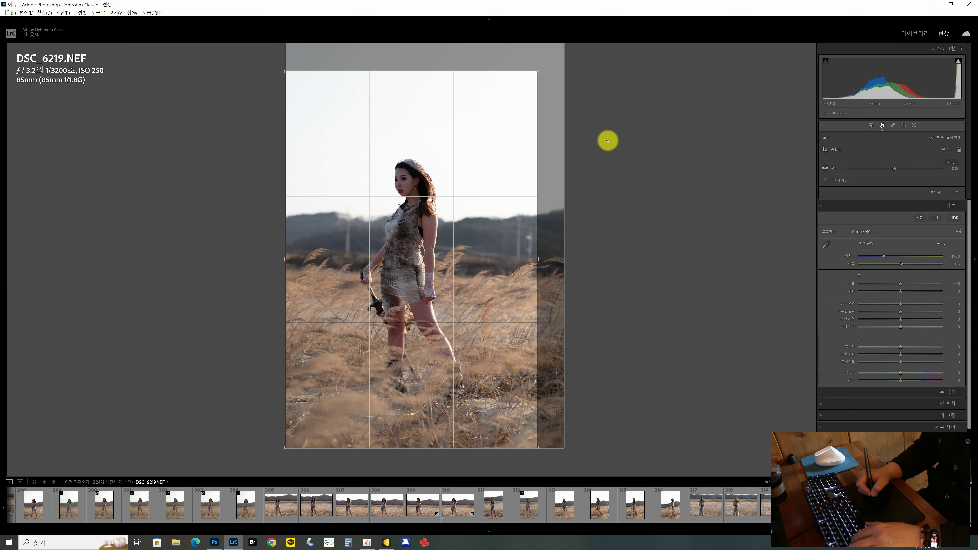
drag(615, 143, 616, 135)
drag(637, 173, 636, 179)
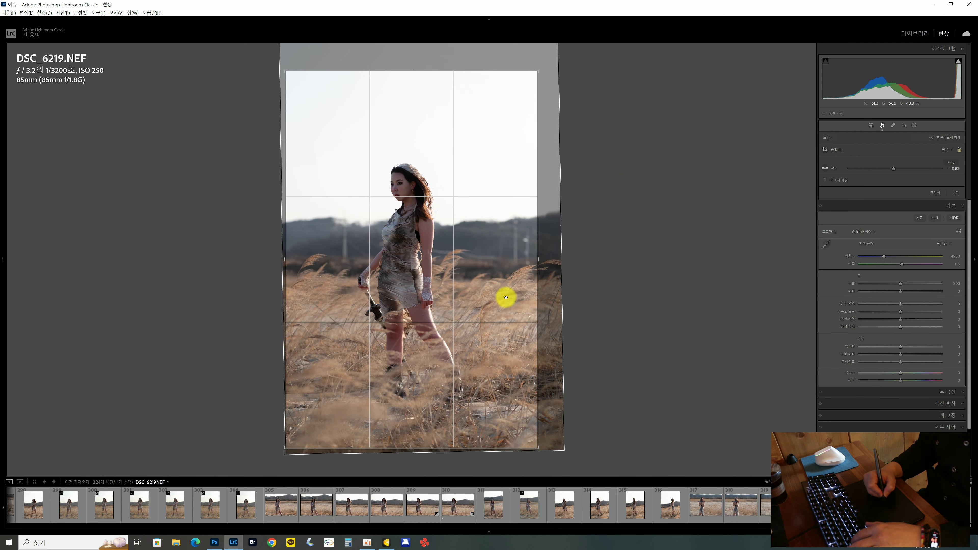
double_click(508, 296)
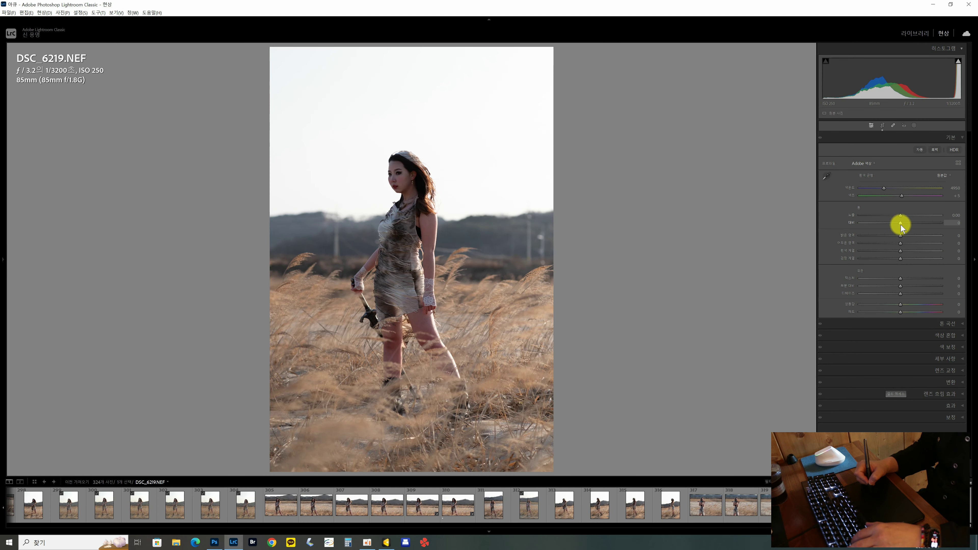
Step: Set the photo's exposure to +0.51, contrast to -7, highlights to +14, shadows to +15 and whites to -18
drag(900, 215, 904, 215)
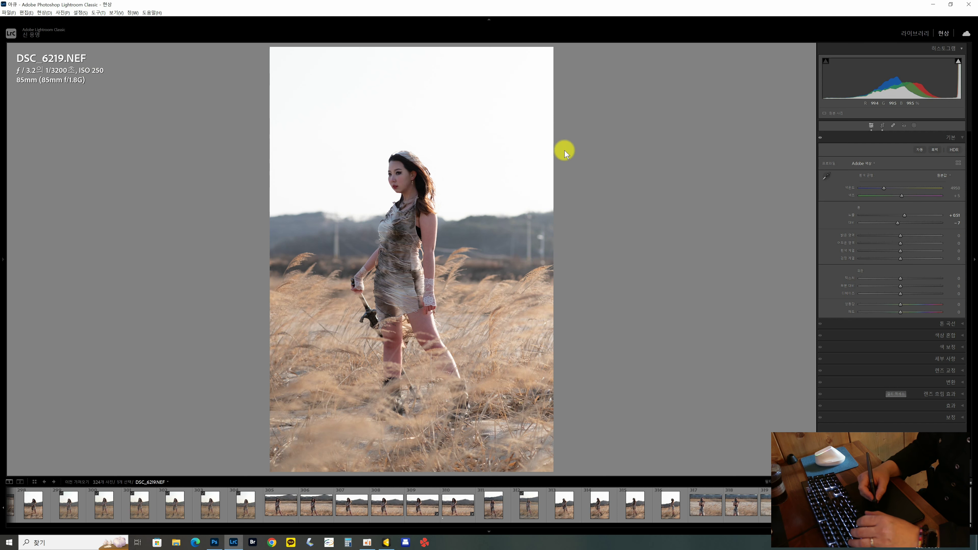
drag(901, 243, 907, 243)
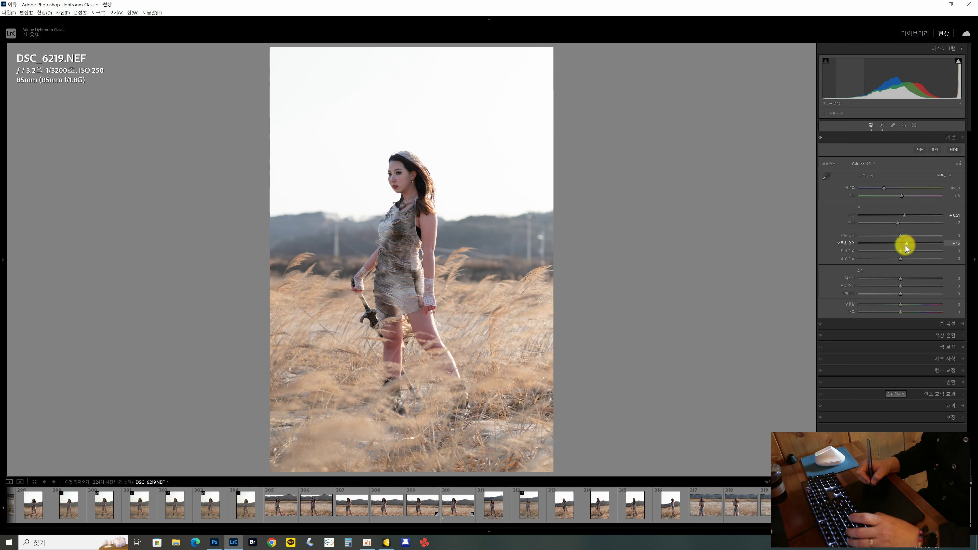
click(895, 252)
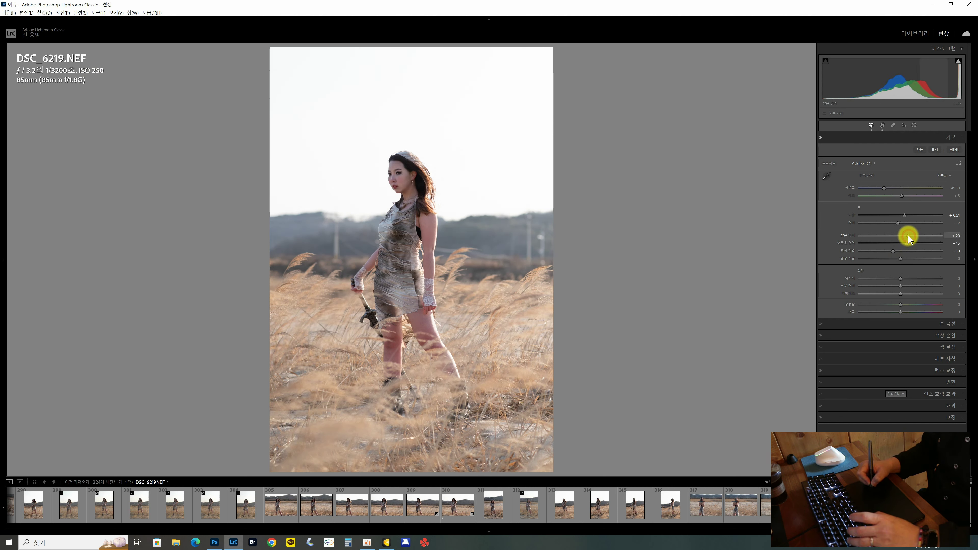
drag(908, 236, 906, 235)
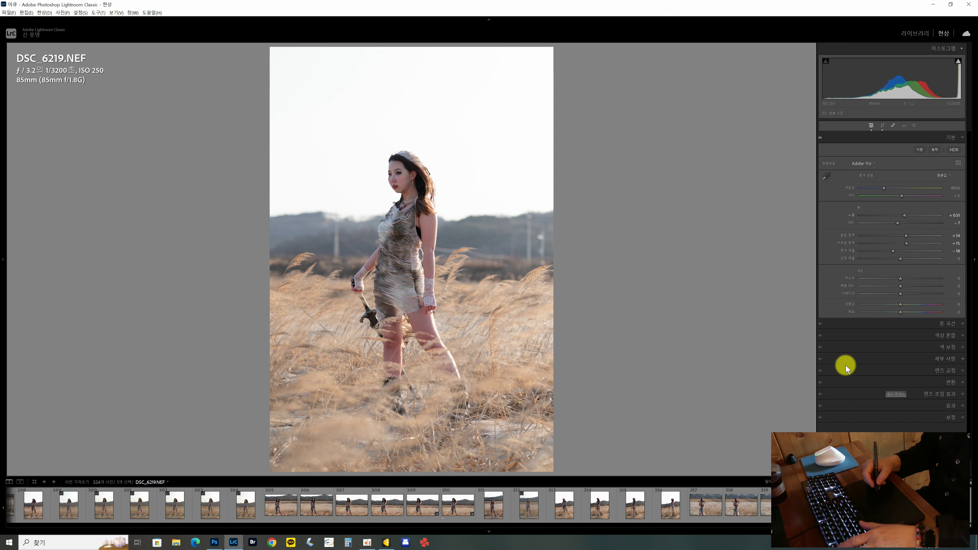
Step: Set the sharpening amount to 81 with slight masking and luminance noise reduction to 26, checking the woman up close
click(944, 357)
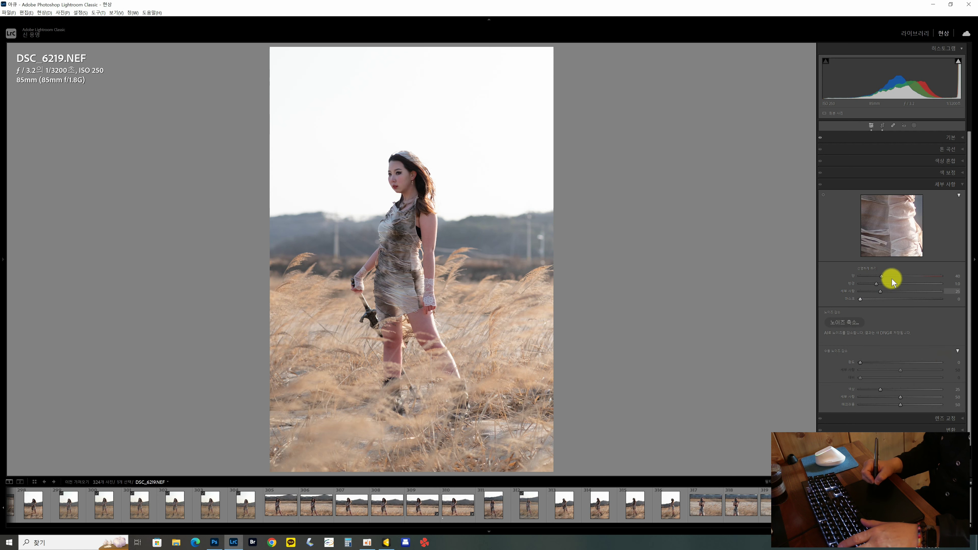
drag(892, 280, 868, 300)
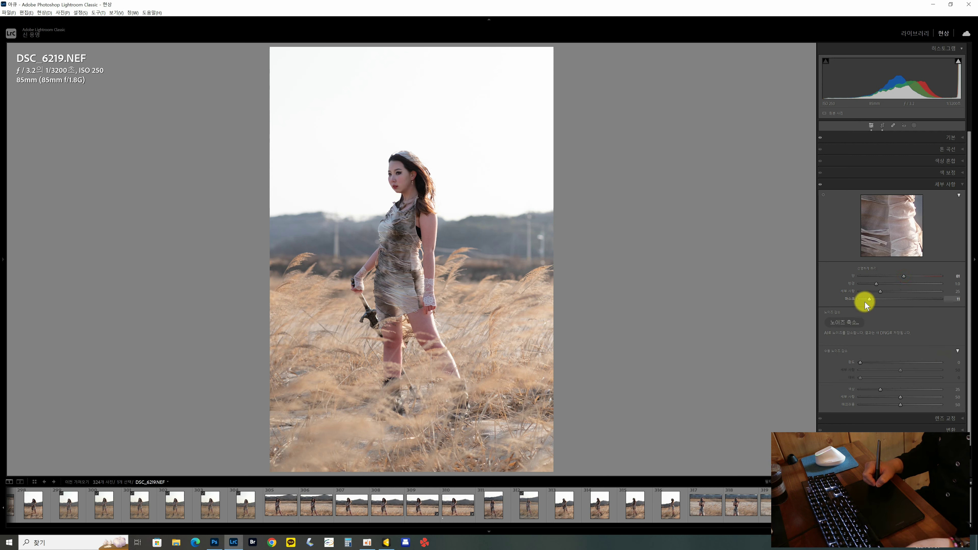
drag(871, 301, 869, 300)
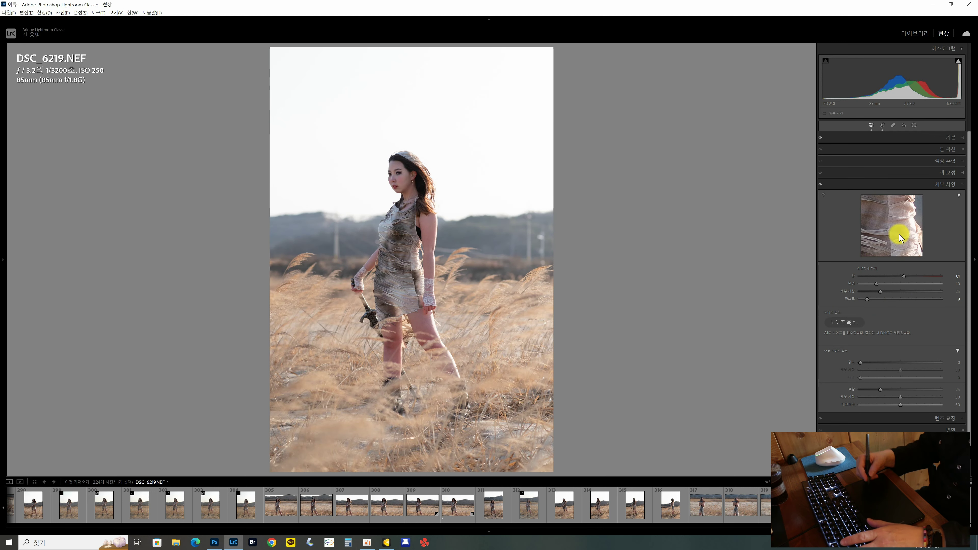
drag(860, 362, 885, 362)
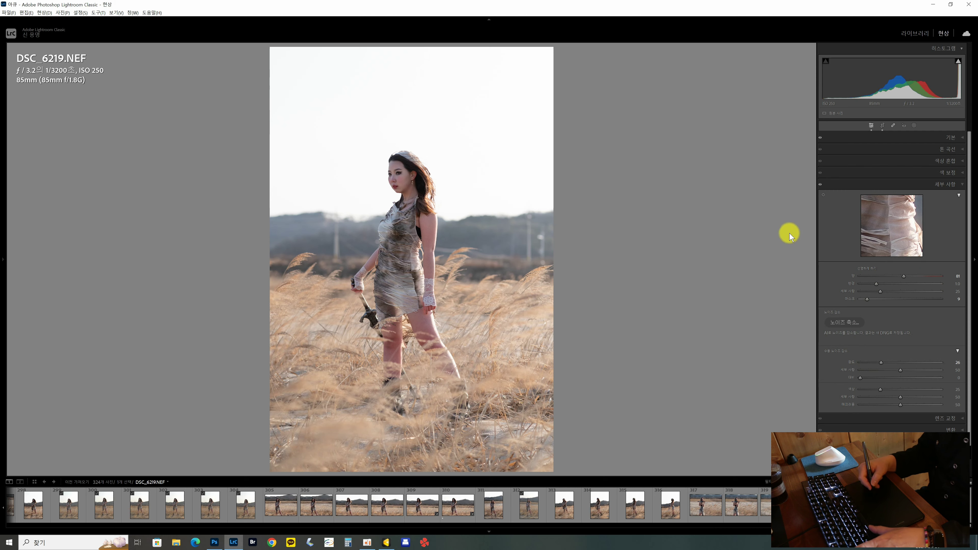
click(515, 245)
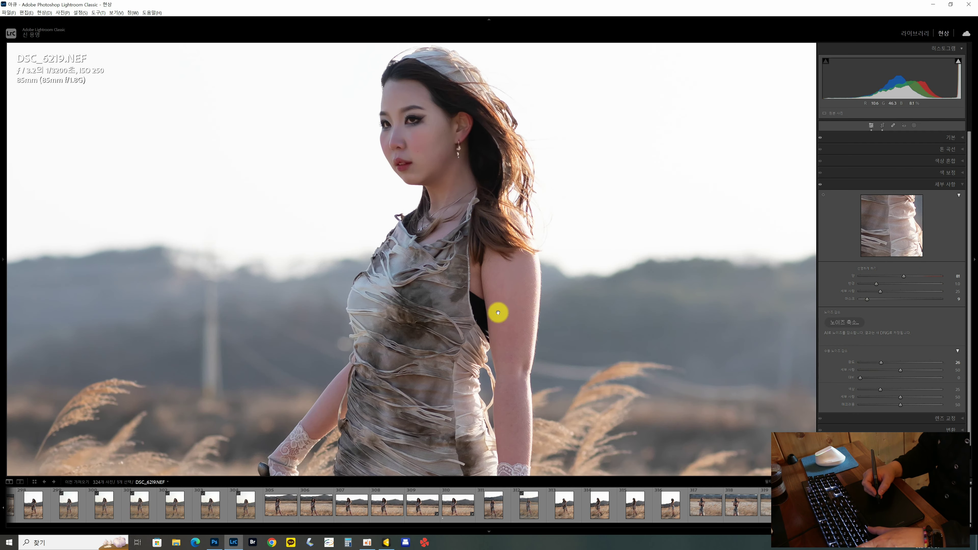
drag(498, 313, 503, 153)
drag(526, 267, 491, 372)
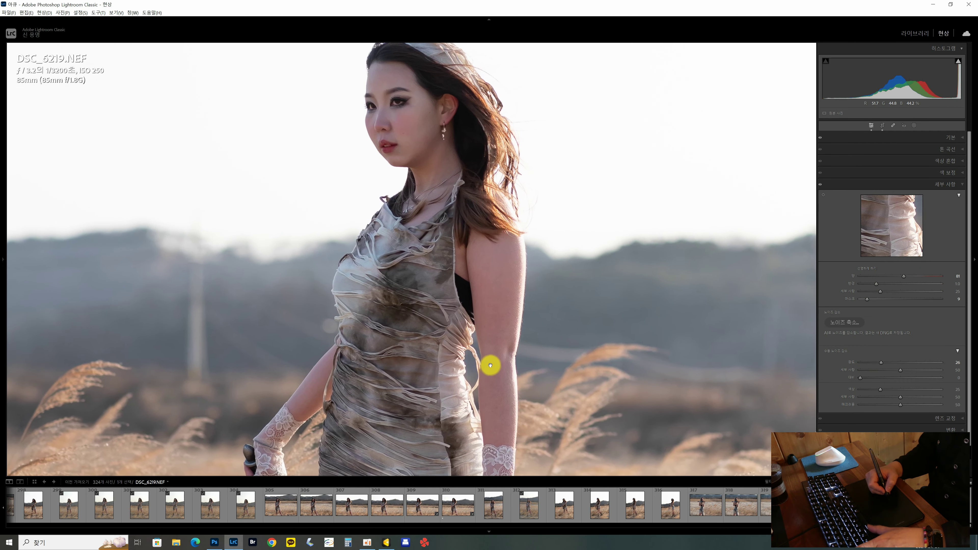
click(493, 358)
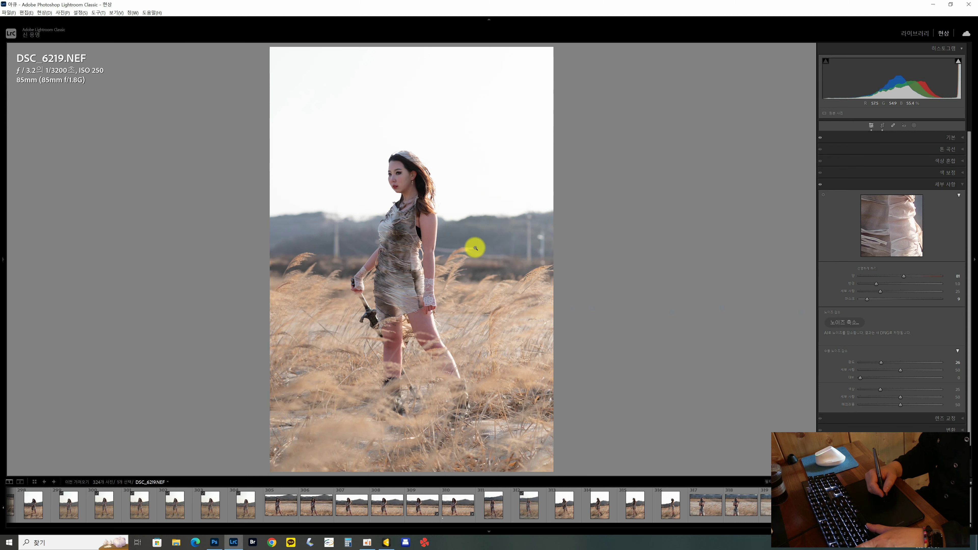
Step: Switch to Photoshop with DSC_6219.jpg open and duplicate the background layer twice
click(910, 32)
key(alt+Tab)
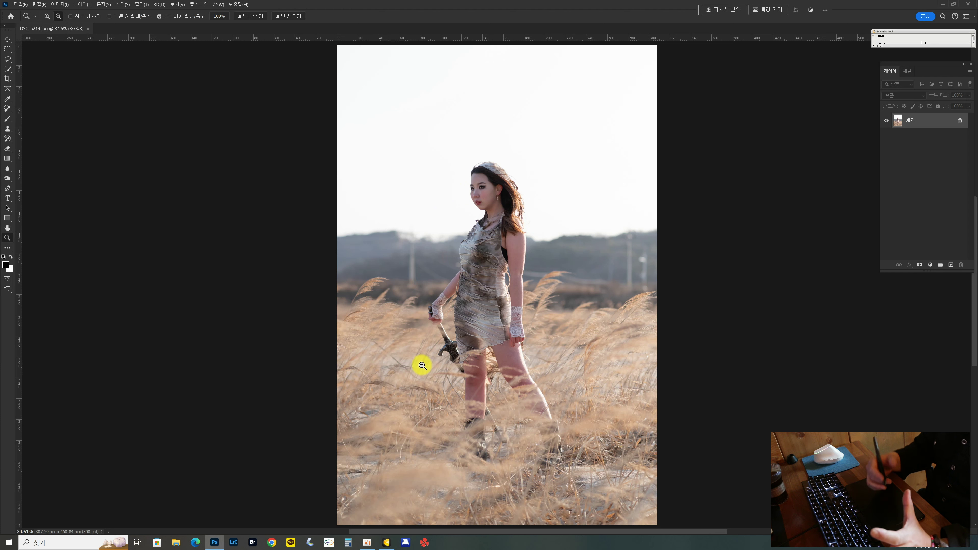
key(ctrl+j)
key(ctrl+j)
Step: Remove the utility poles and power lines from the hills on both sides of the woman with an enlarged Spot Healing Brush
scroll(498, 284, up, 3)
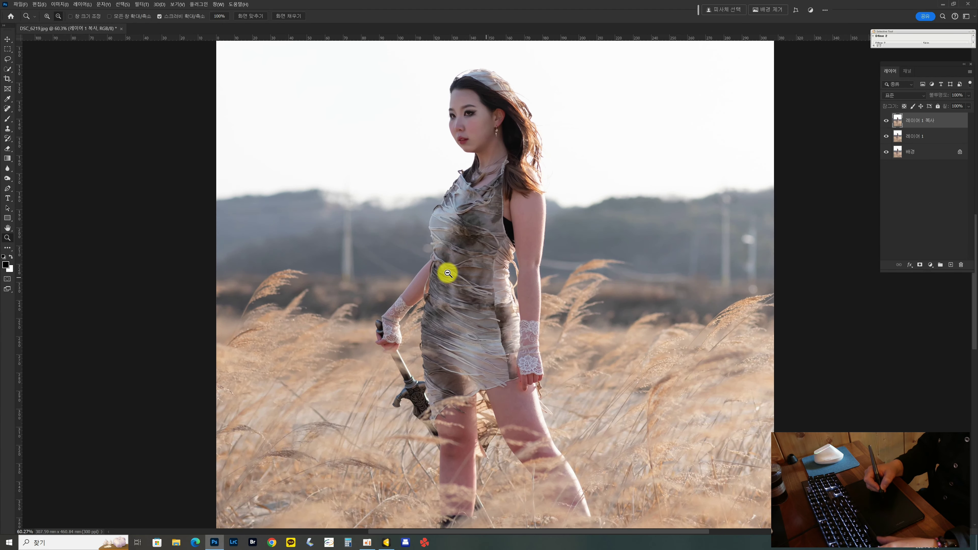
drag(559, 241, 408, 232)
key(j)
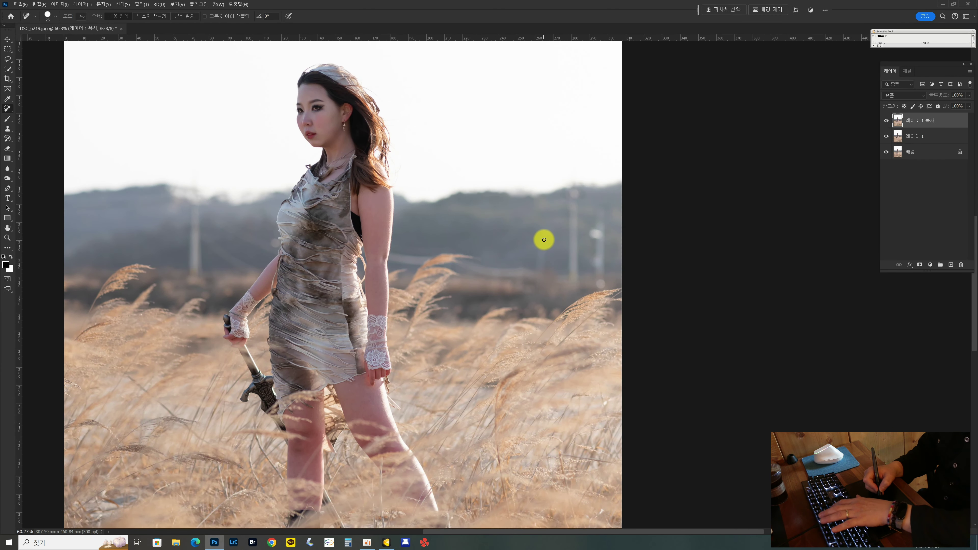
key(bracketright)
mouse_move(573, 201)
mouse_down()
mouse_move(572, 274)
mouse_move(580, 278)
mouse_move(596, 231)
mouse_move(602, 286)
mouse_up()
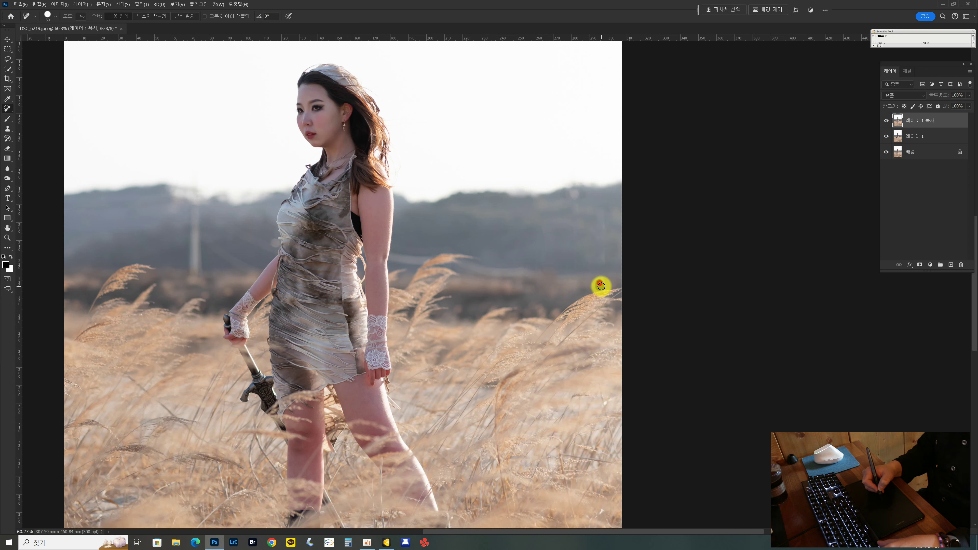
drag(194, 211, 199, 273)
mouse_move(208, 236)
mouse_down()
mouse_move(241, 264)
mouse_move(218, 268)
mouse_up()
drag(186, 282, 200, 276)
mouse_move(216, 251)
mouse_down()
mouse_move(227, 227)
mouse_move(269, 251)
mouse_up()
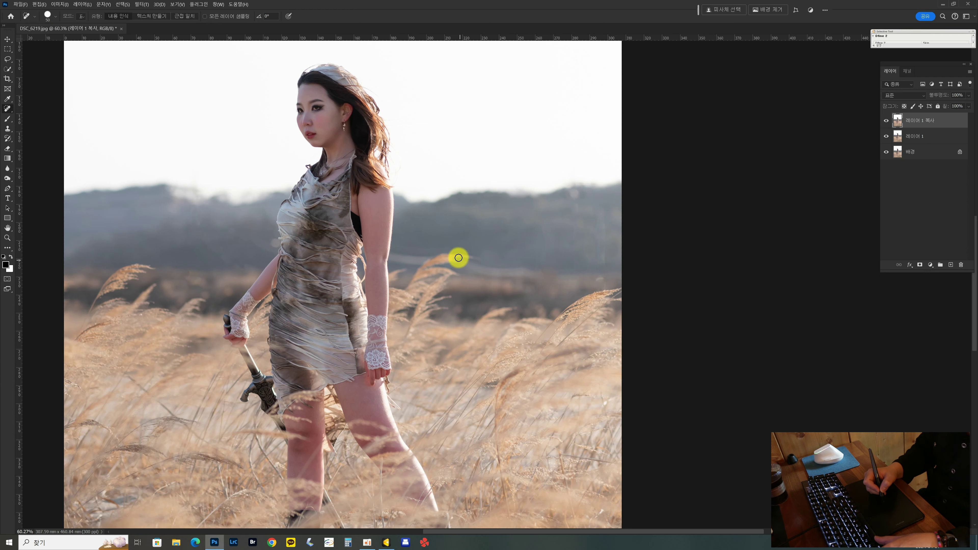
alt+click(504, 228)
scroll(510, 246, up, 3)
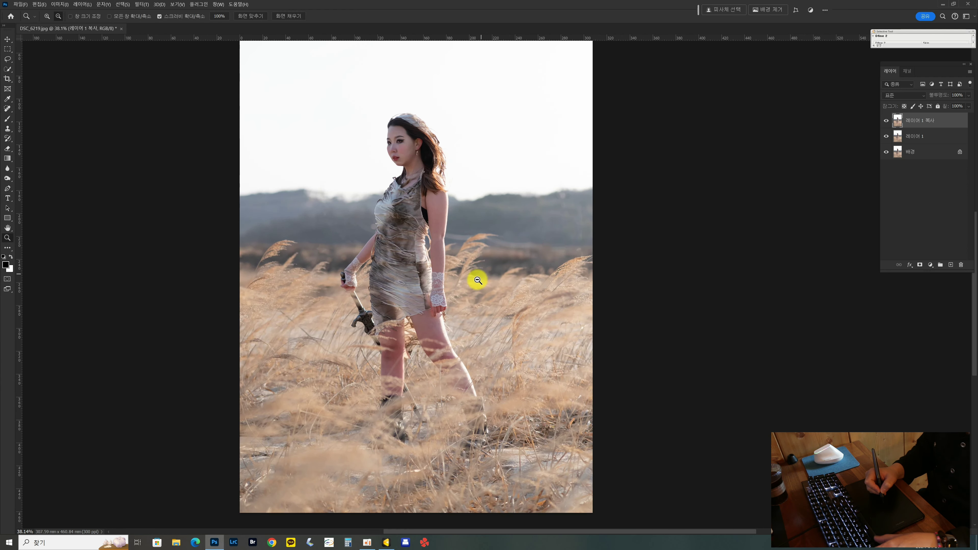
scroll(476, 284, up, 5)
drag(441, 201, 495, 147)
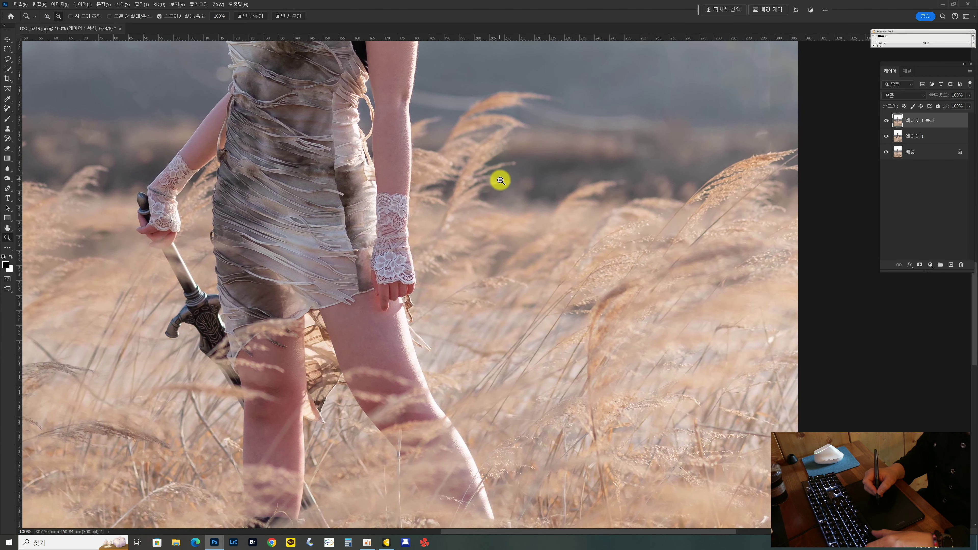
key(ctrl+0)
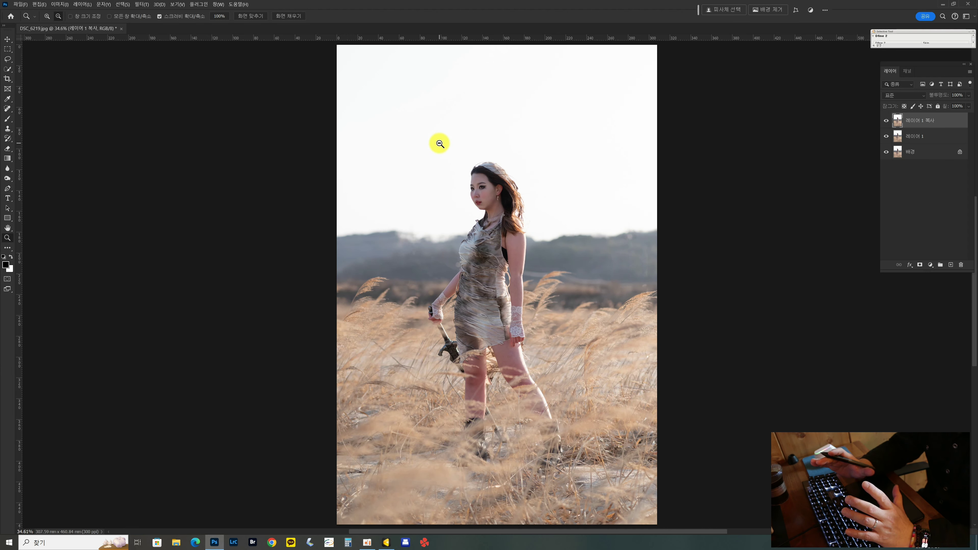
Step: Lasso the sky and hills to the right of the woman and generate a "medieval castle" there, choosing the third variation
key(l)
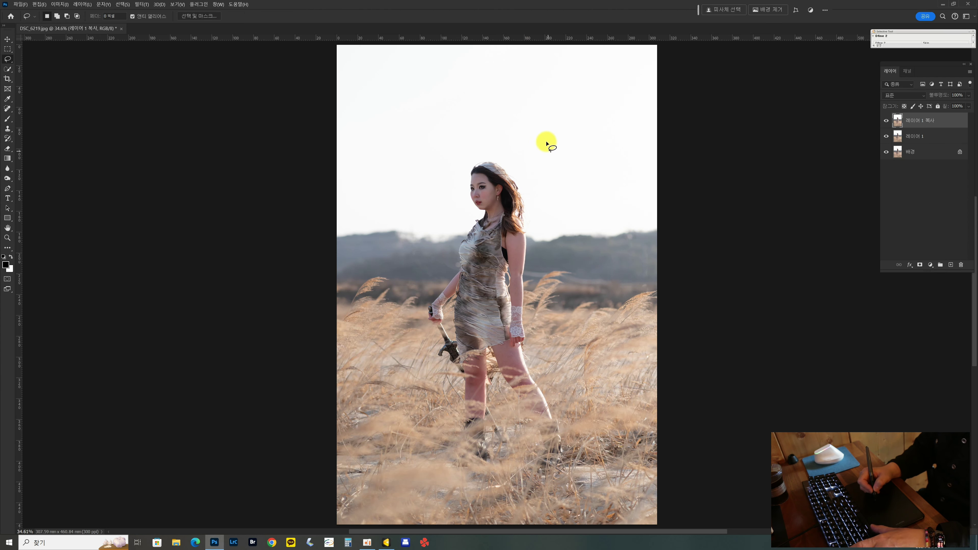
scroll(535, 160, up, 2)
mouse_move(534, 106)
mouse_down()
mouse_move(510, 168)
mouse_move(518, 208)
mouse_up()
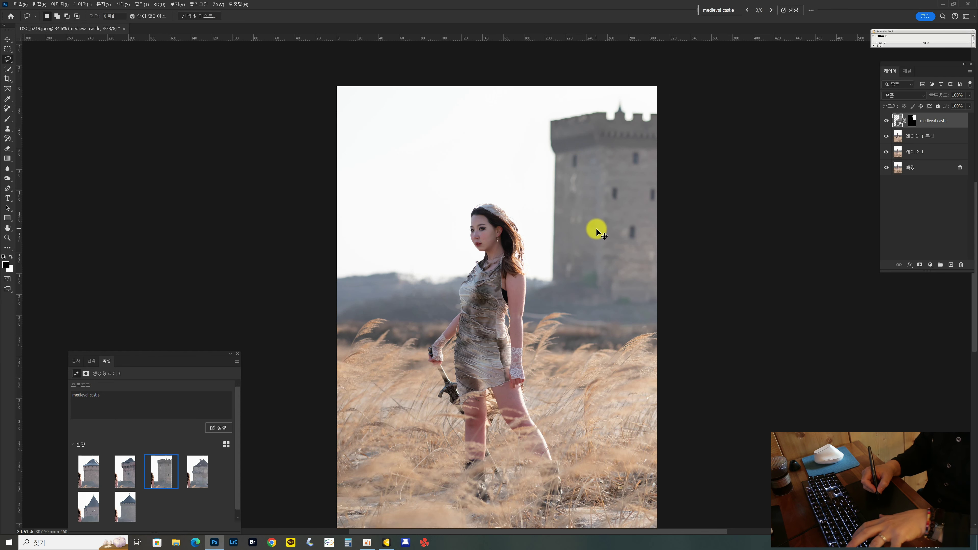
Step: Try to scale down and reposition the medieval castle layer with Free Transform
key(ctrl+r)
key(ctrl+t)
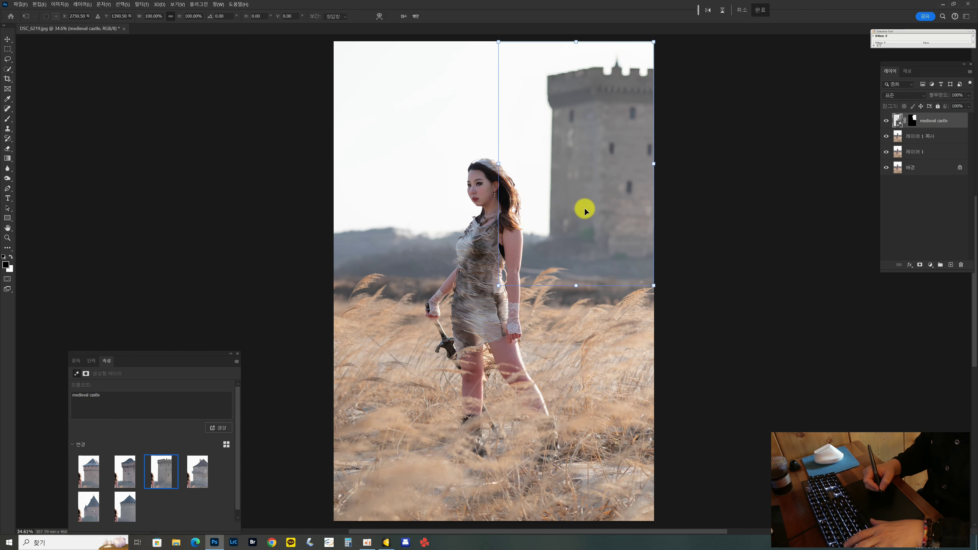
drag(654, 41, 619, 97)
mouse_move(593, 182)
mouse_down()
mouse_move(629, 175)
mouse_move(613, 175)
mouse_up()
key(Escape)
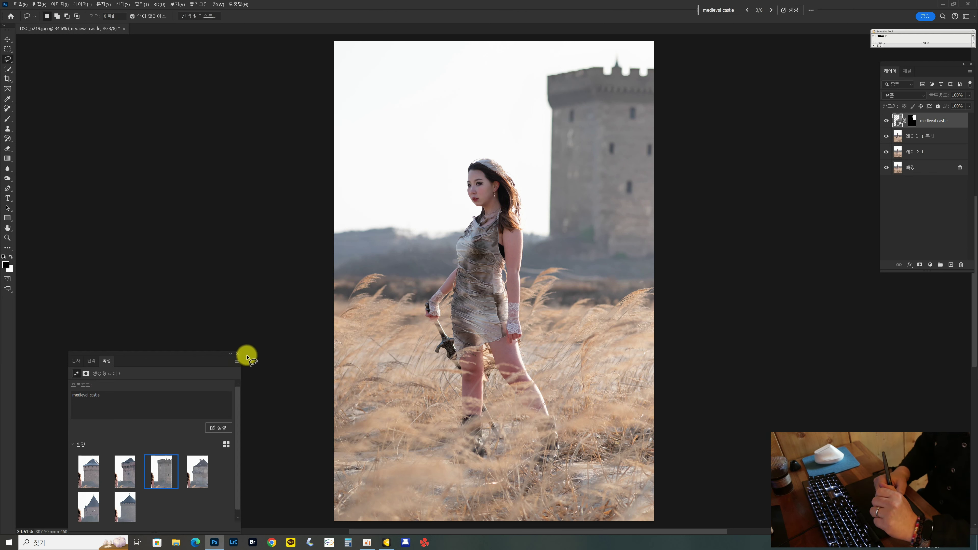
click(238, 353)
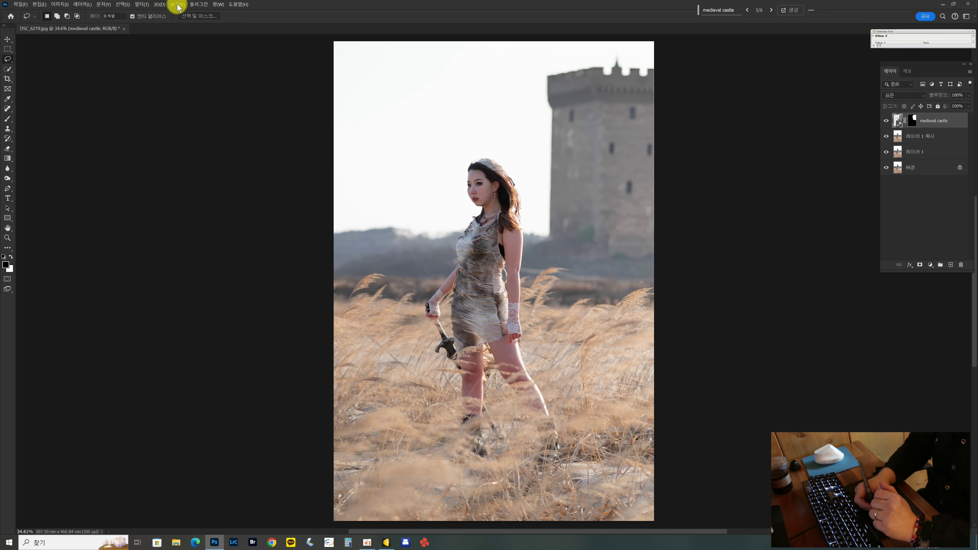
click(138, 4)
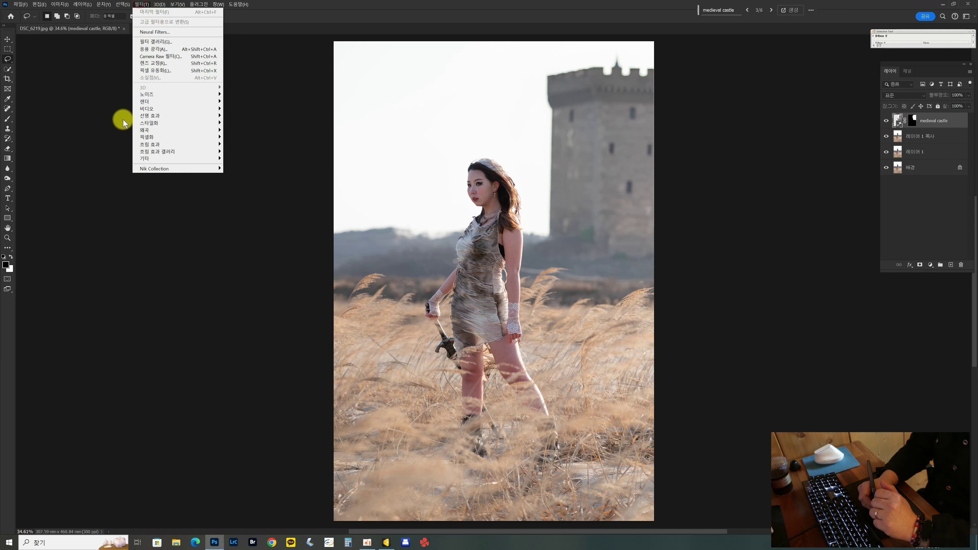
click(163, 144)
click(246, 151)
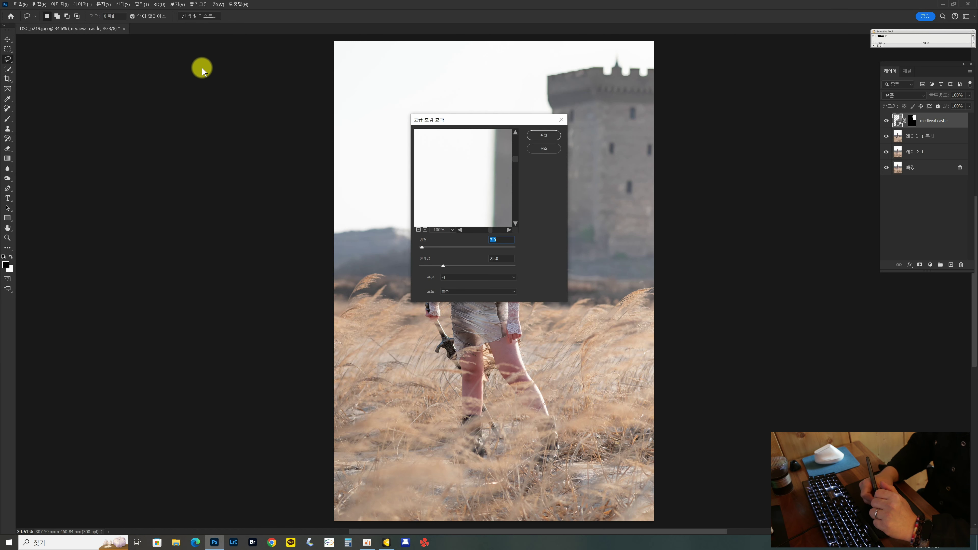
click(544, 135)
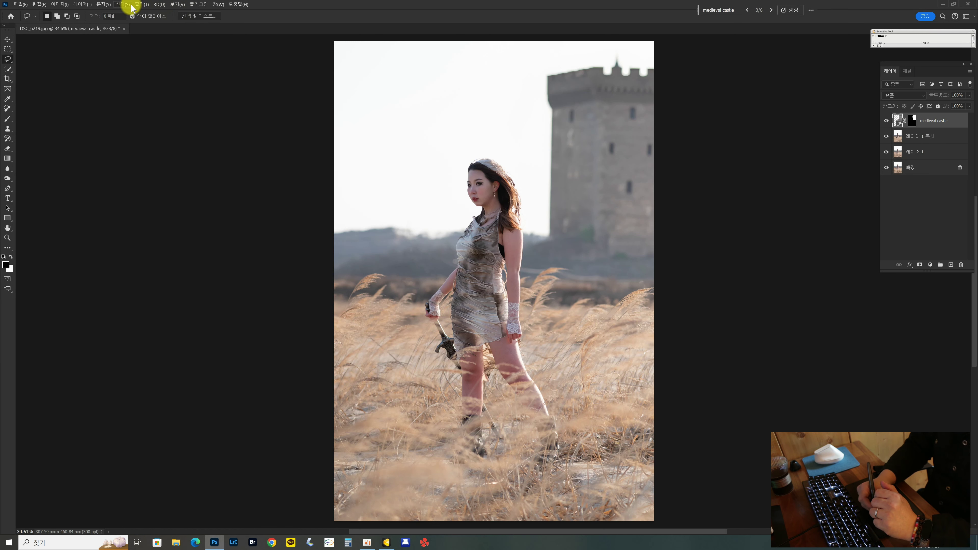
Step: Apply a Gaussian Blur with a radius of 16.6 pixels to the medieval castle layer
click(140, 4)
click(162, 144)
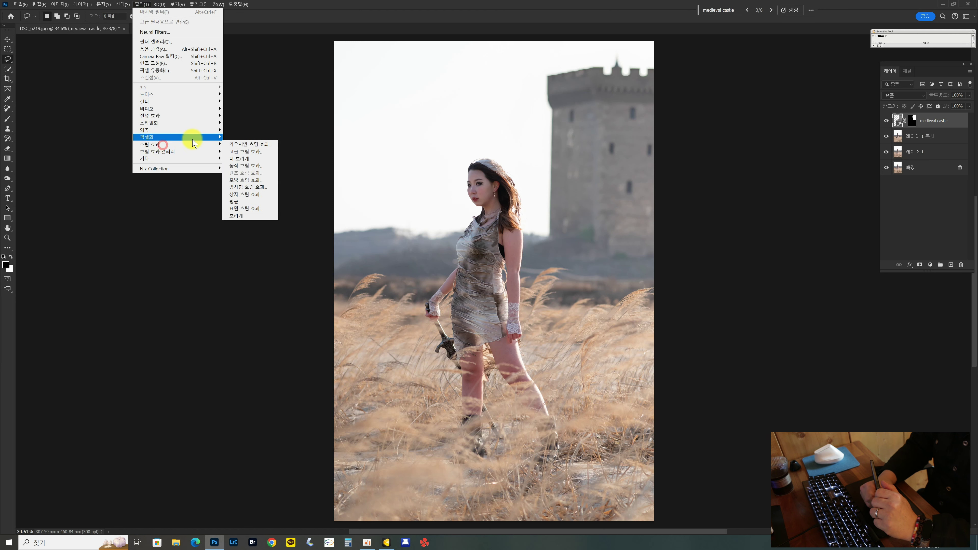
click(242, 145)
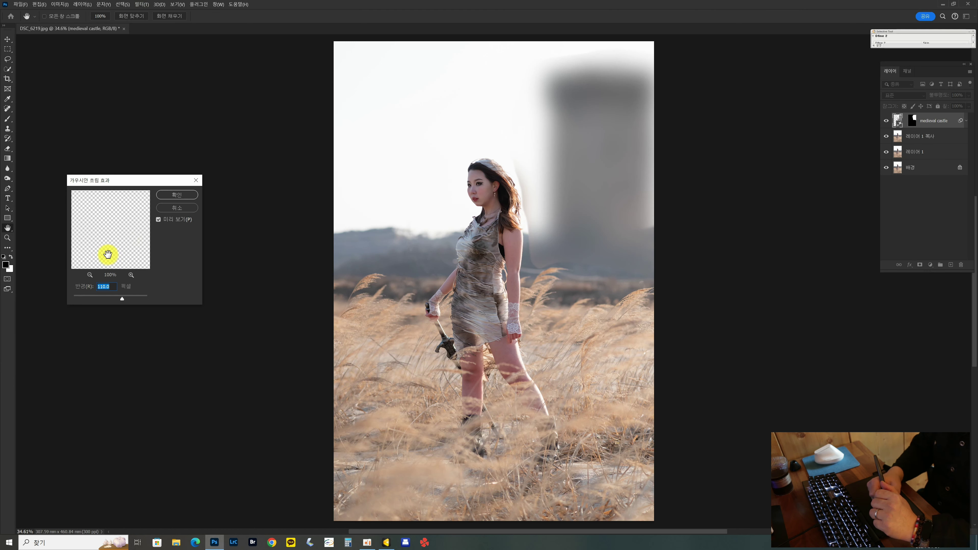
drag(96, 299, 107, 300)
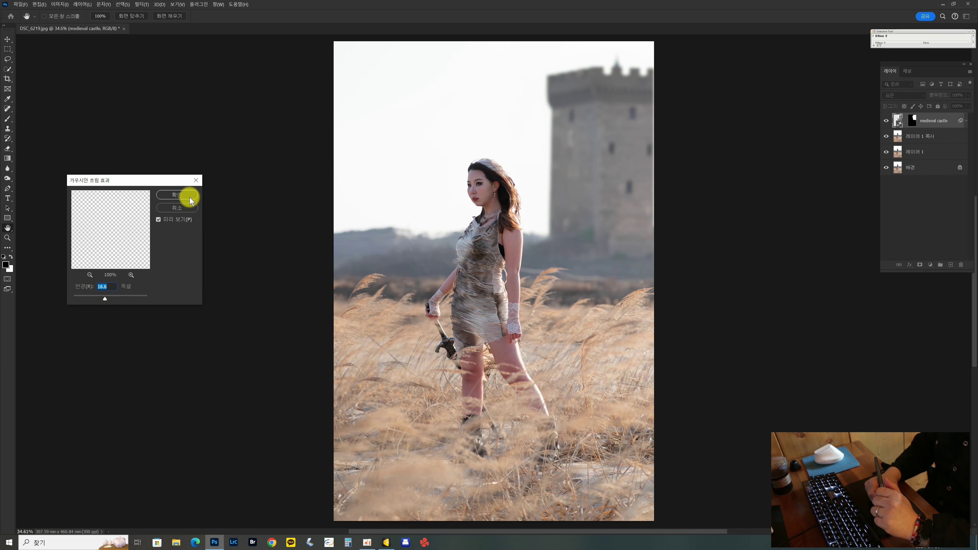
click(177, 194)
key(l)
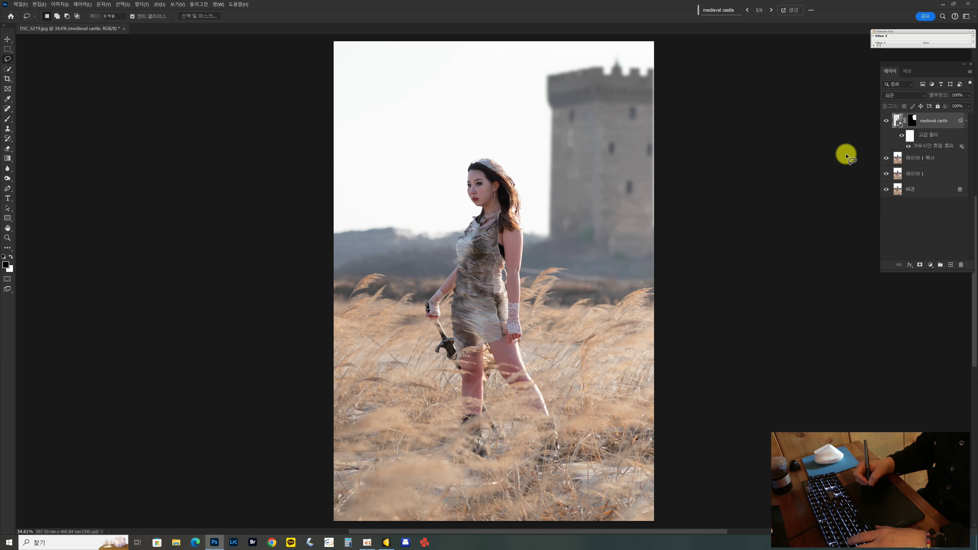
key(v)
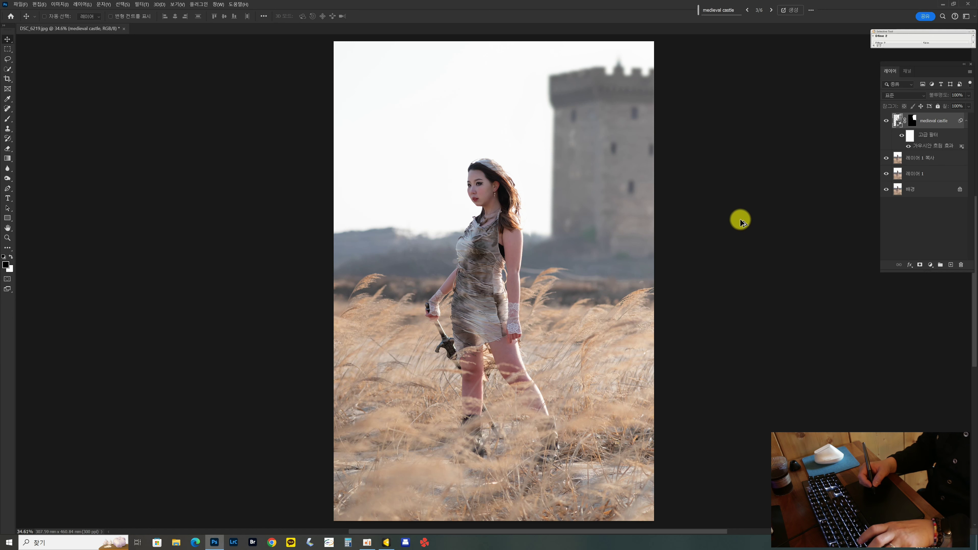
Step: Stamp all visible layers into a new layer above the medieval castle layer and save the document as DSC_6219.psd
key(ctrl+shift+alt+e)
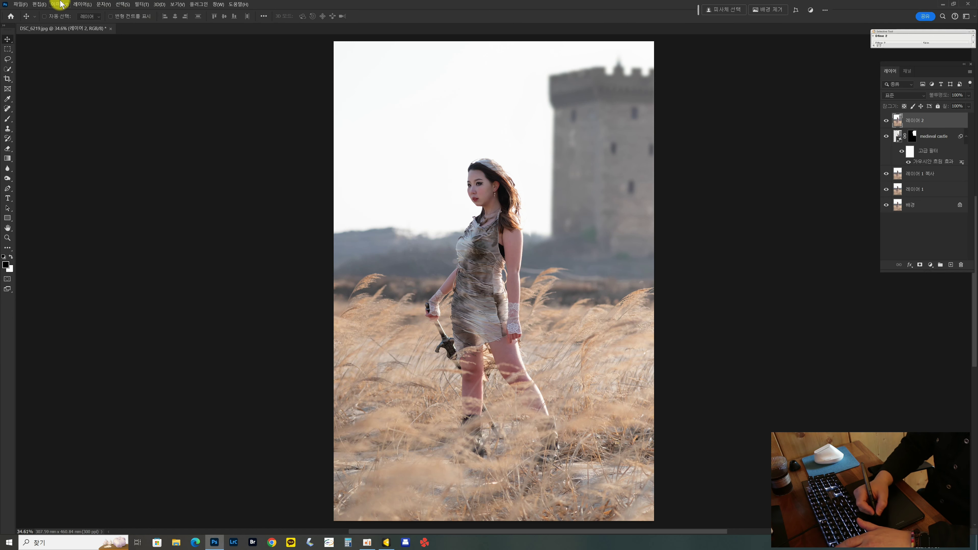
key(ctrl+shift+s)
key(Return)
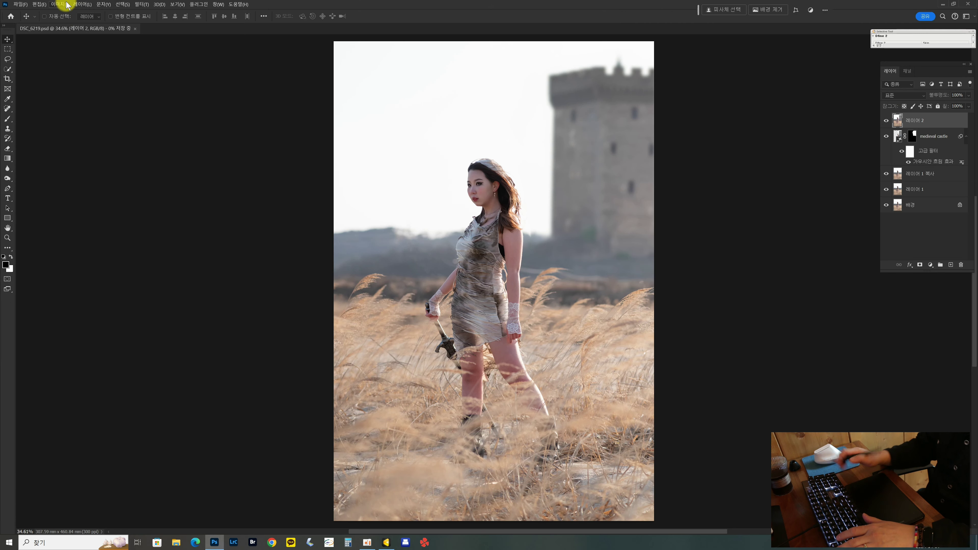
Step: Start a Sky Replacement with the fiery orange sunset sky and set its Shift Edge to -42
click(42, 7)
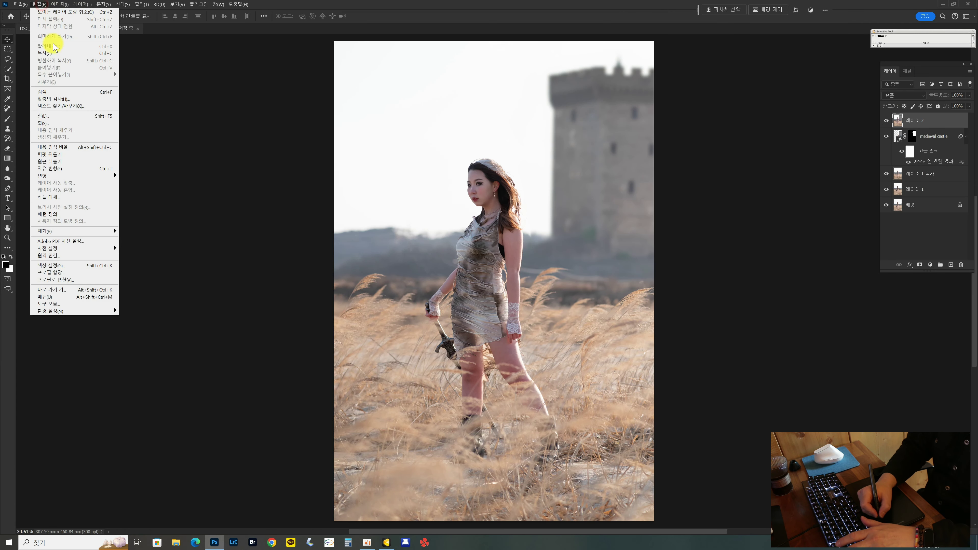
click(48, 195)
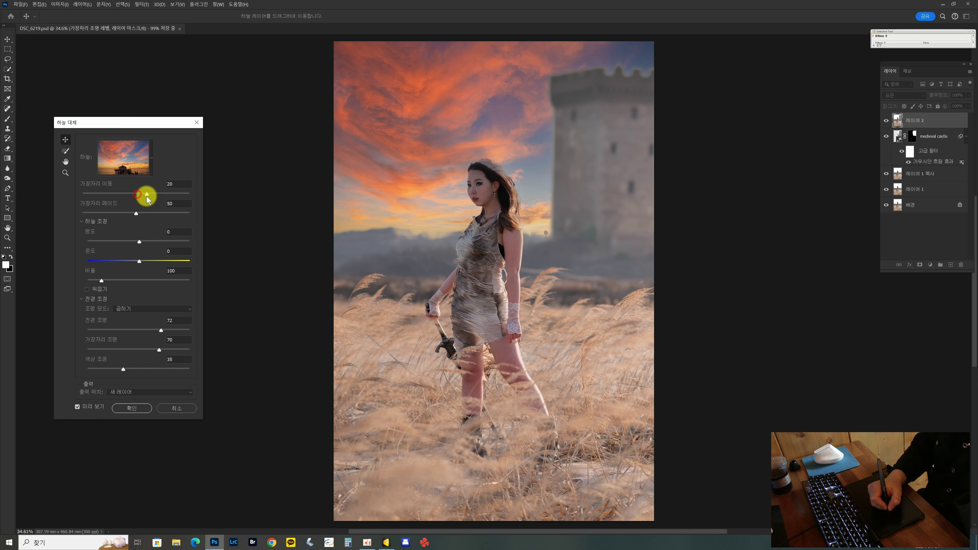
drag(147, 199, 86, 199)
drag(161, 195, 180, 196)
drag(180, 194, 114, 193)
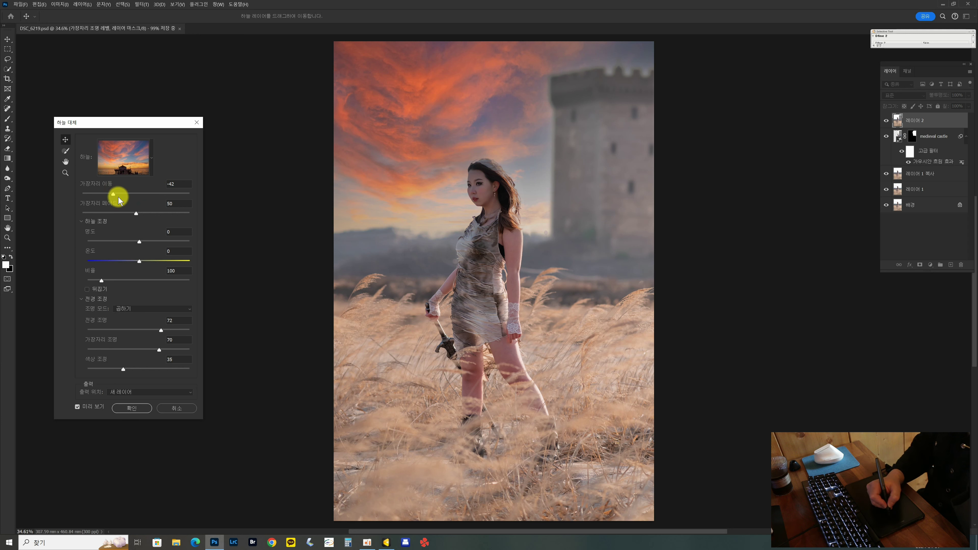
Step: Set Fade Edge to 18 and sky scale to 122, reposition the sunset sky, and output the replacement to new layers
drag(161, 214, 100, 214)
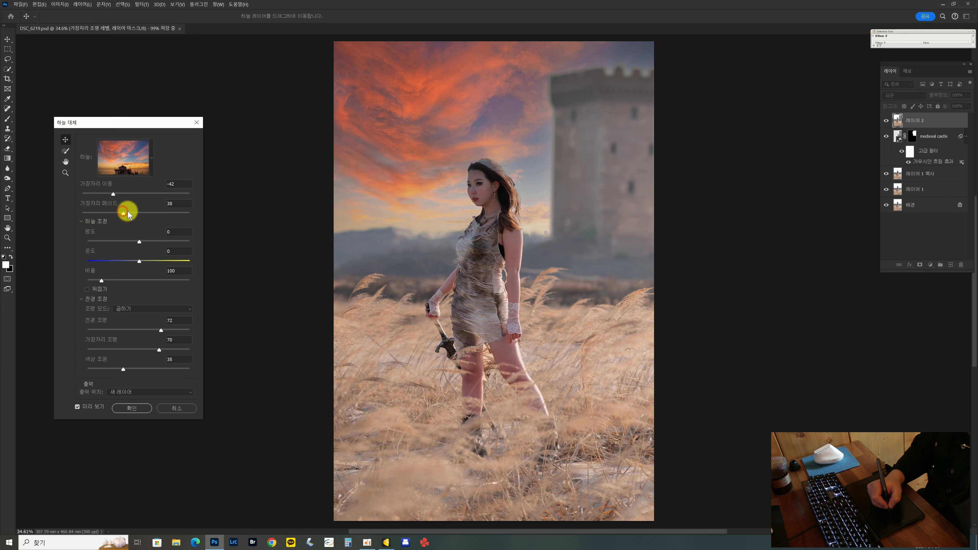
click(180, 212)
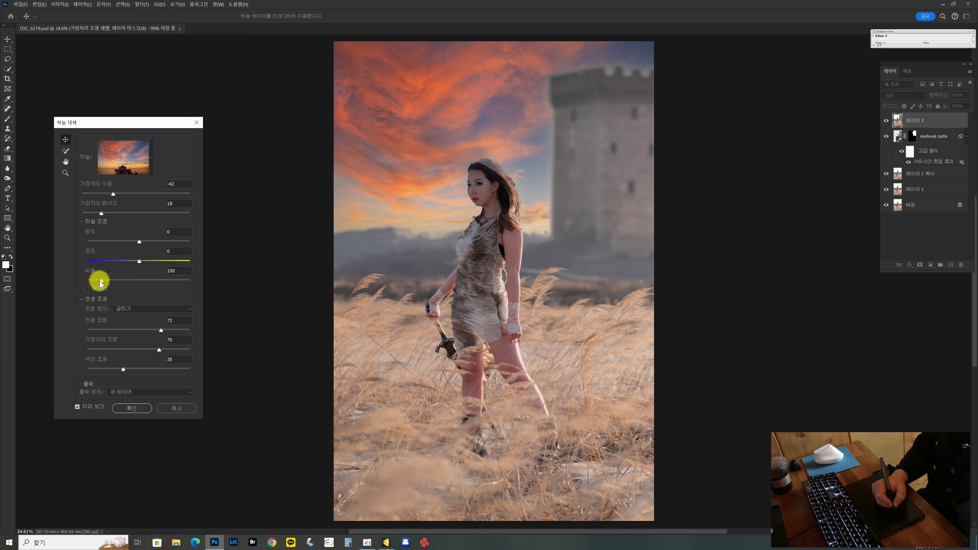
drag(458, 160, 493, 154)
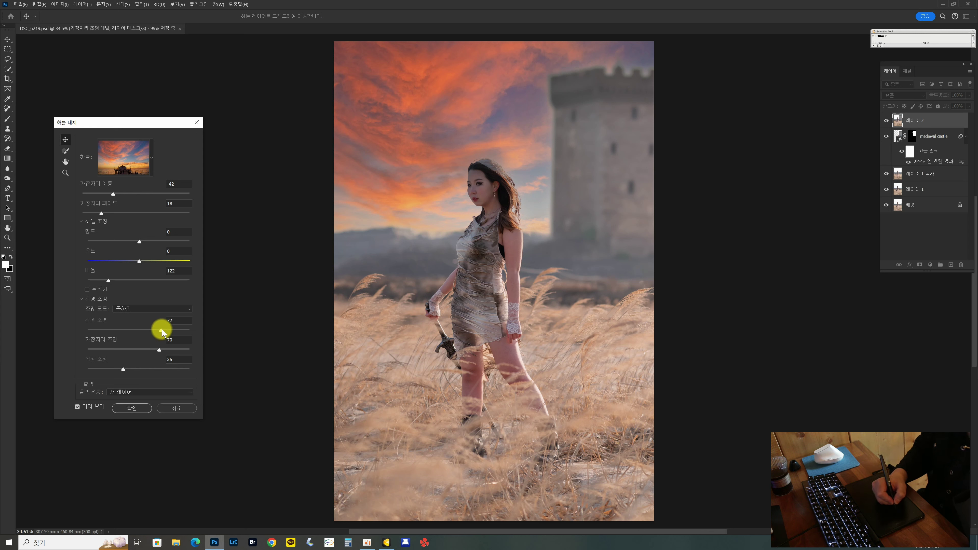
click(133, 408)
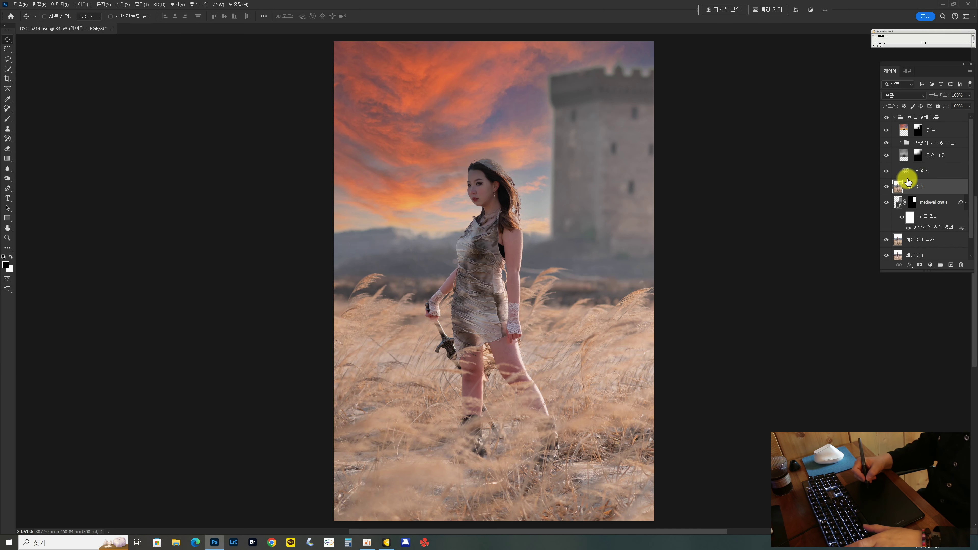
Step: Paint white on the sky layer's mask around the castle's edges and battlements, using a soft brush at 40% opacity
click(917, 133)
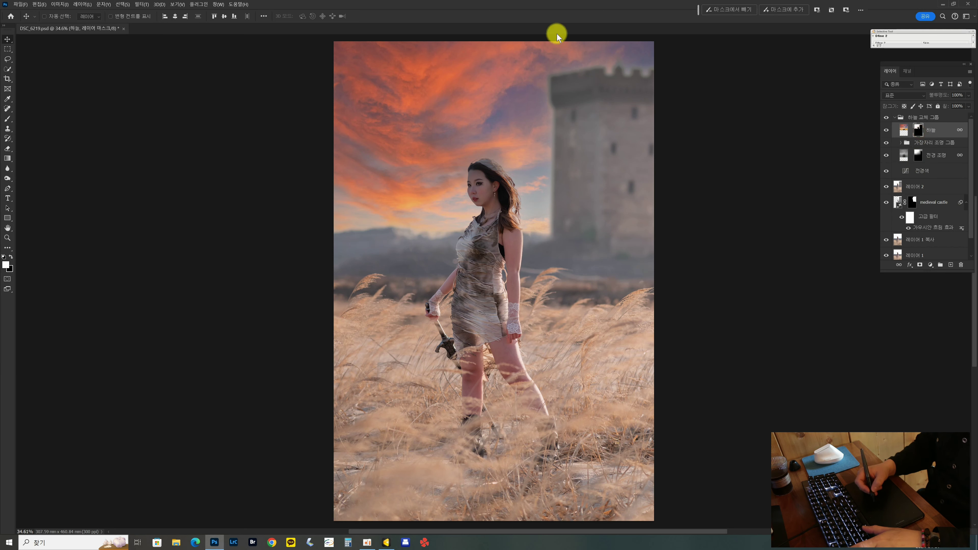
key(b)
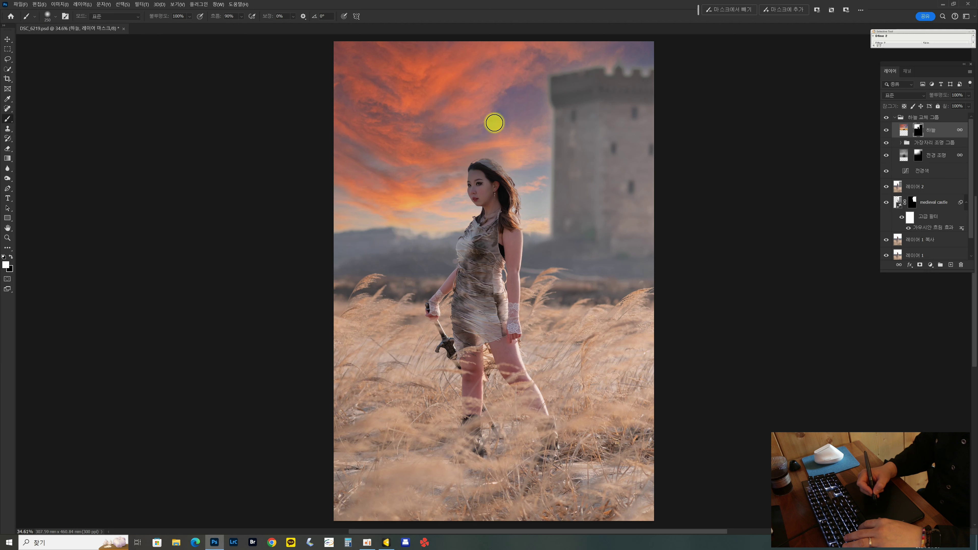
click(540, 84)
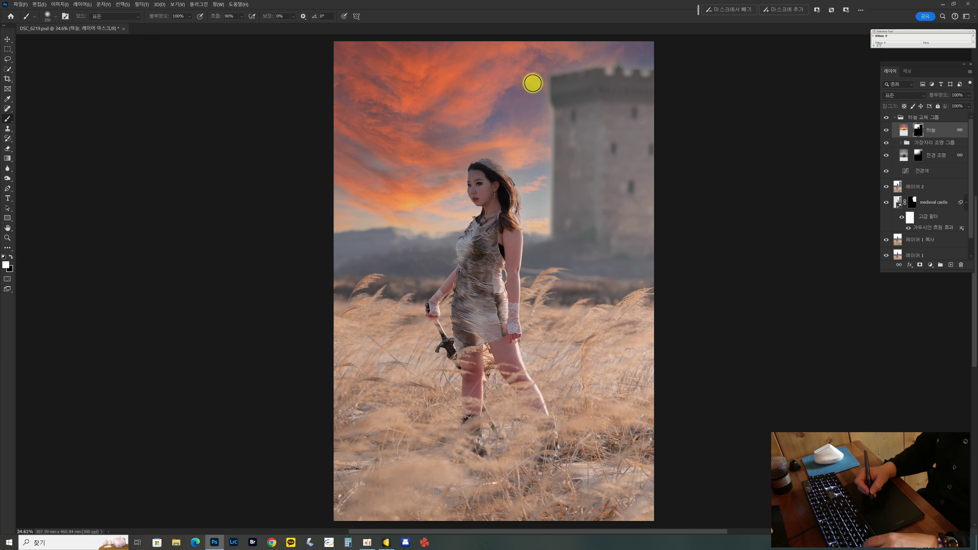
key(x)
key(x)
drag(163, 18, 156, 20)
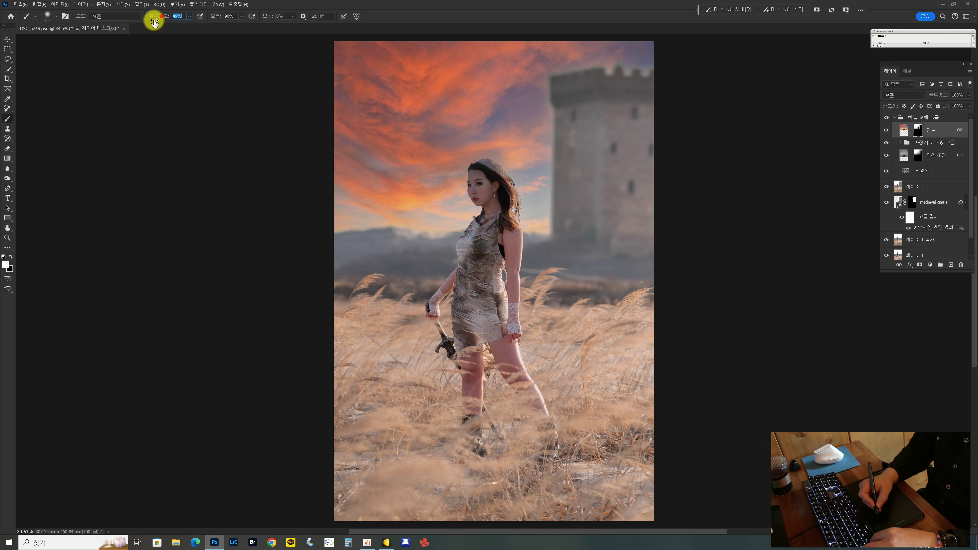
key(4)
key(bracketleft)
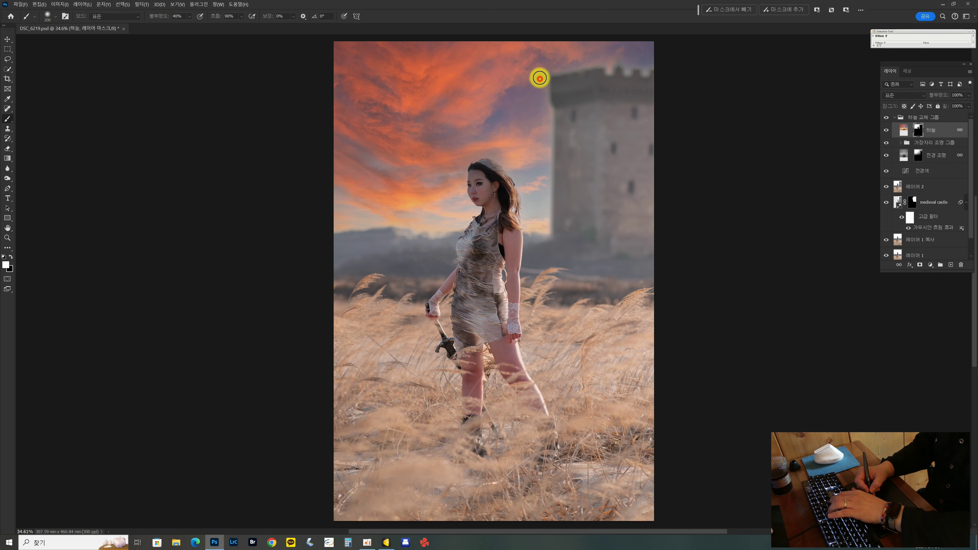
key(bracketleft)
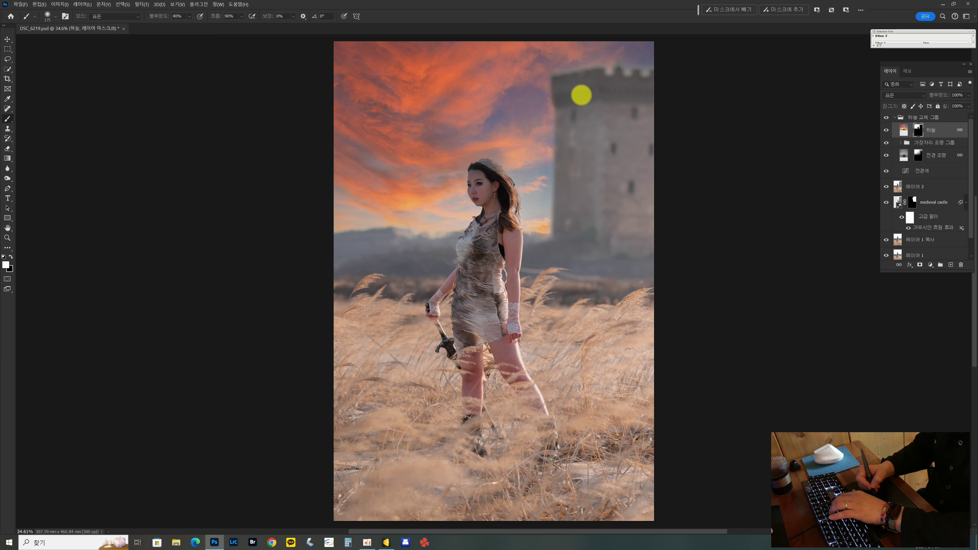
key(bracketleft)
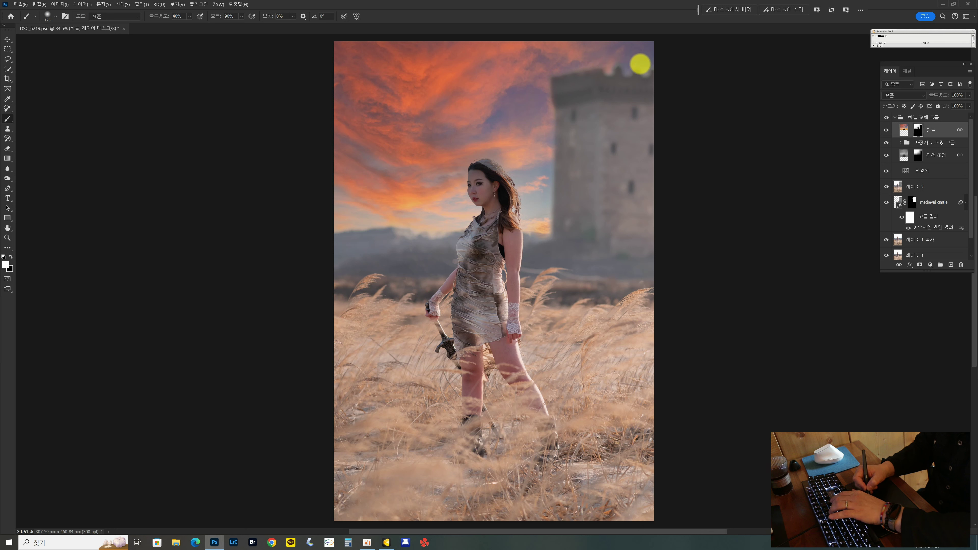
key(bracketright)
key(bracketright)
key(bracketright)
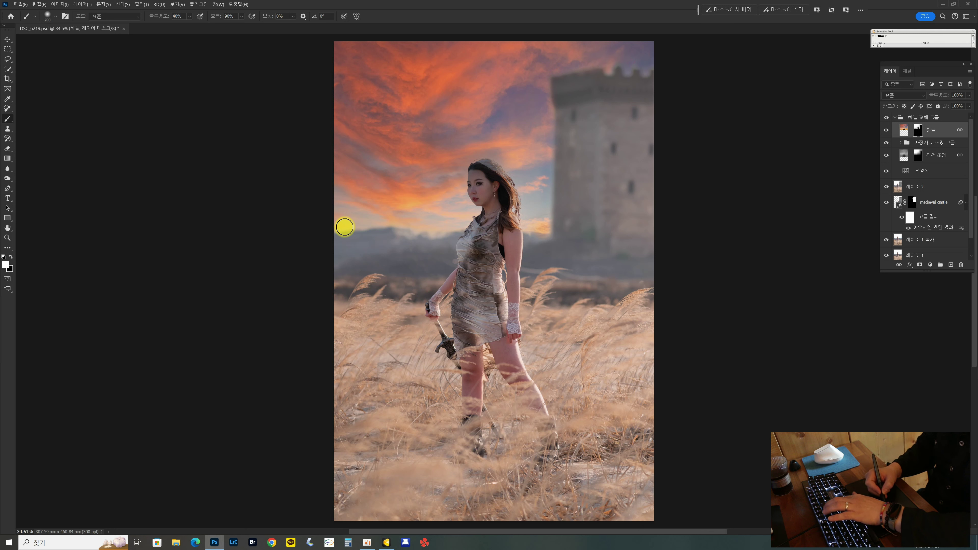
Step: Paint the sky layer's mask along the horizon on both sides of the woman with a resized brush
key(bracketleft)
key(bracketleft)
drag(383, 208, 426, 225)
key(bracketleft)
key(bracketleft)
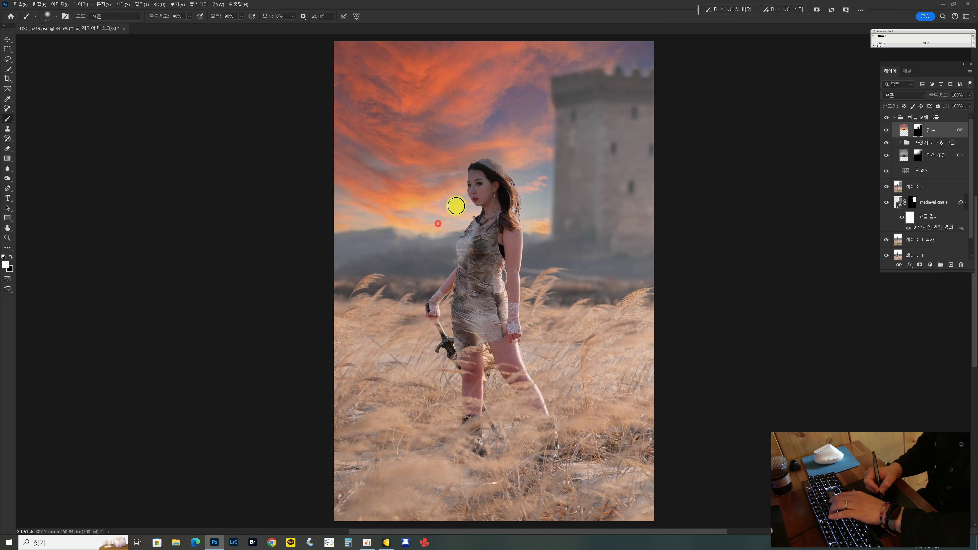
drag(541, 224, 540, 223)
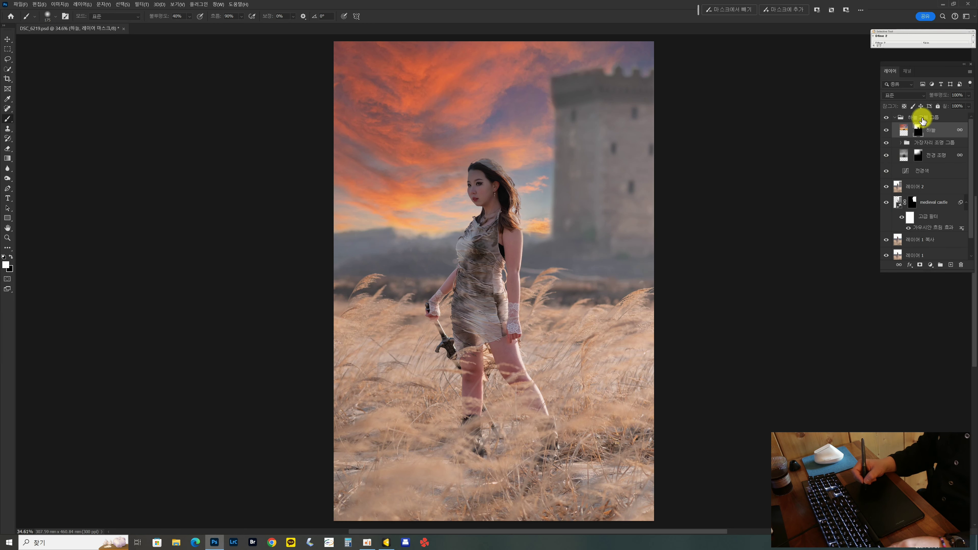
click(926, 120)
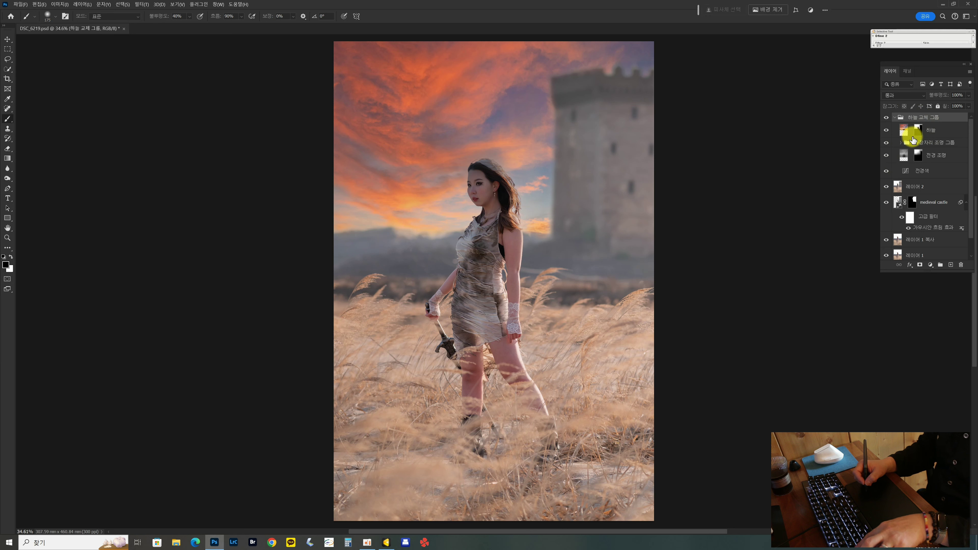
key(ctrl+shift+alt+e)
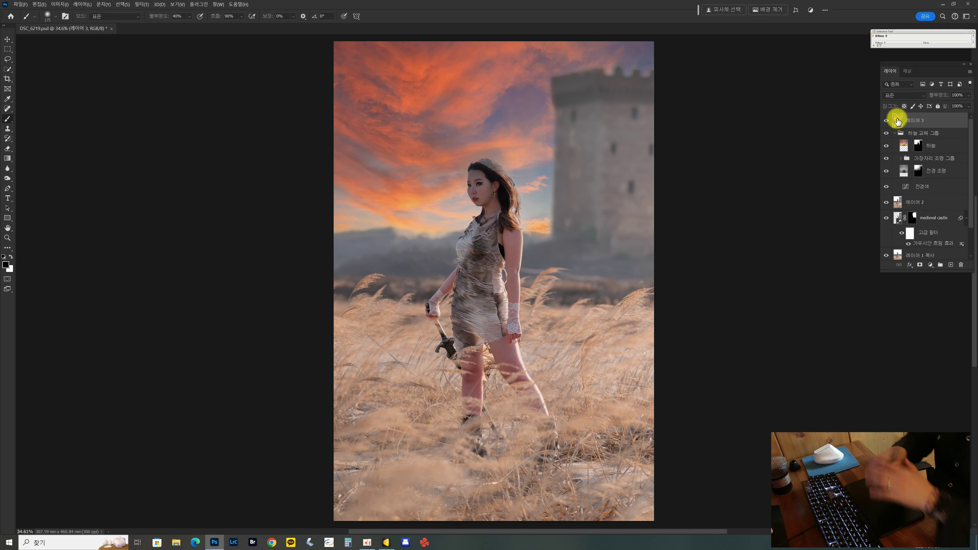
double_click(917, 120)
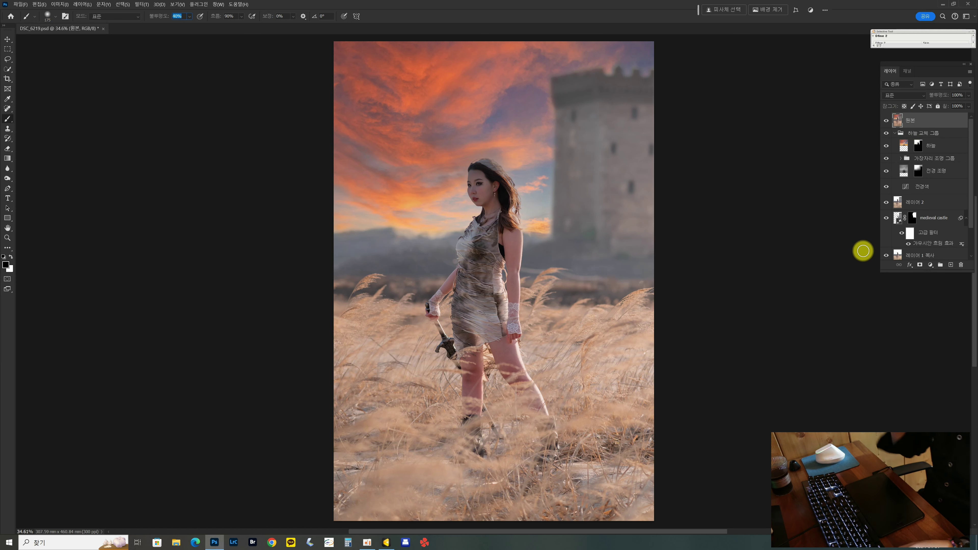
key(Delete)
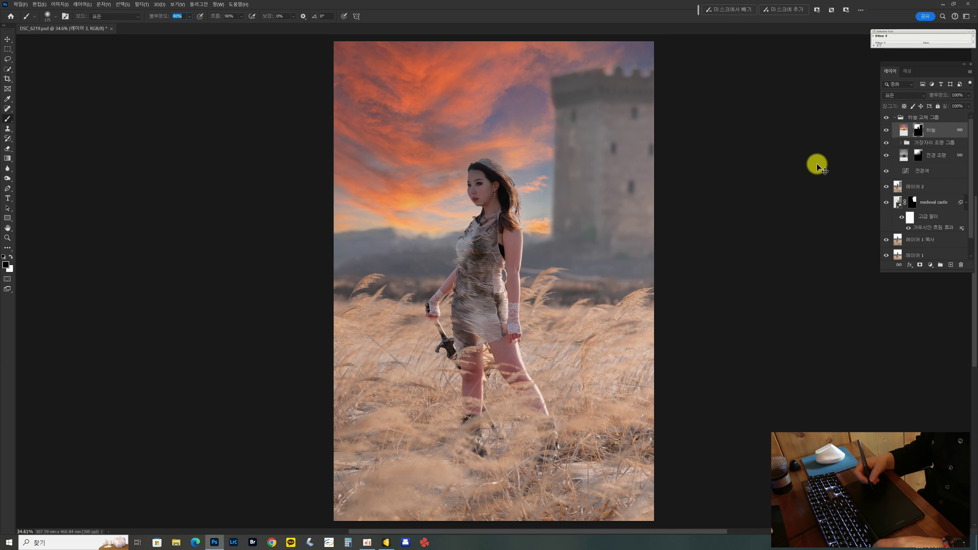
Step: Apply a Gaussian Blur to the image of the sky layer in the sky replacement group, leaving its mask unblurred
click(918, 129)
click(904, 130)
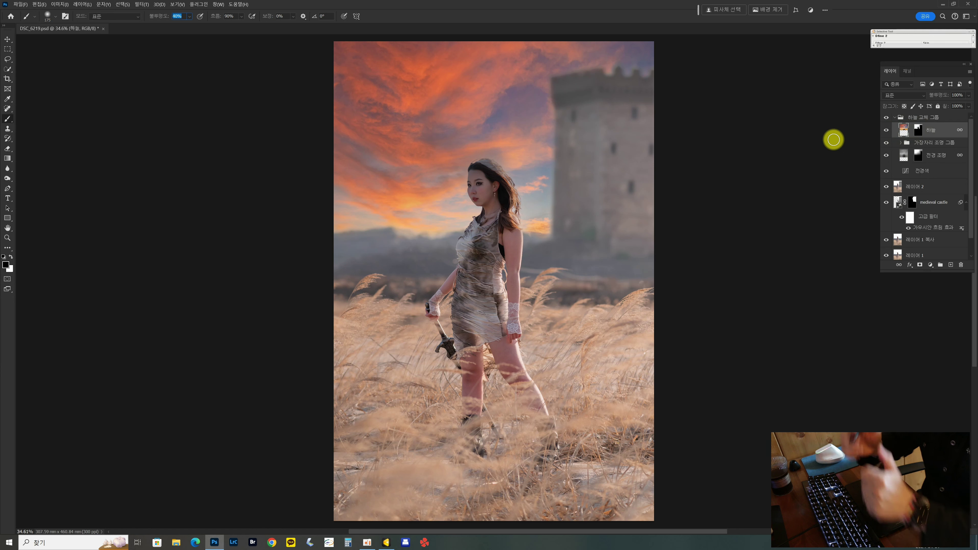
click(142, 7)
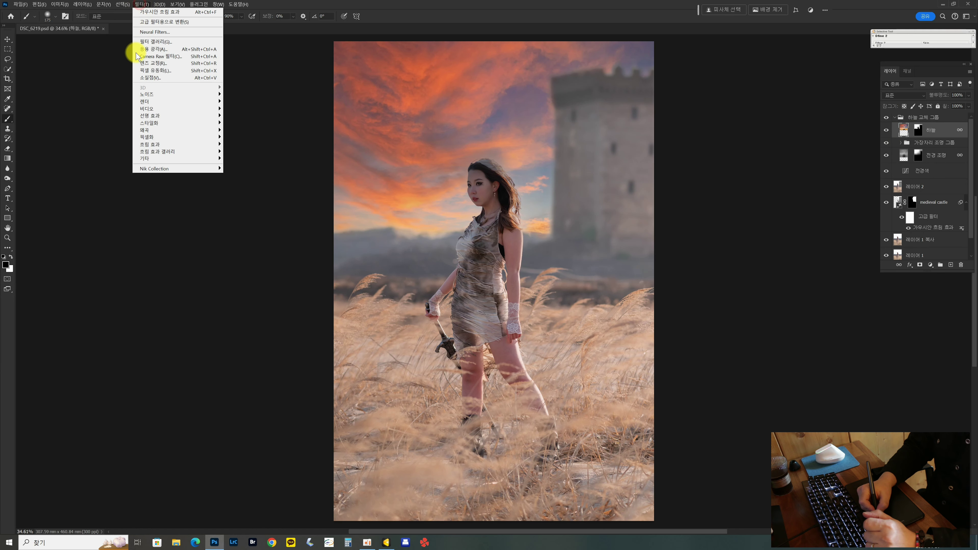
mouse_move(150, 116)
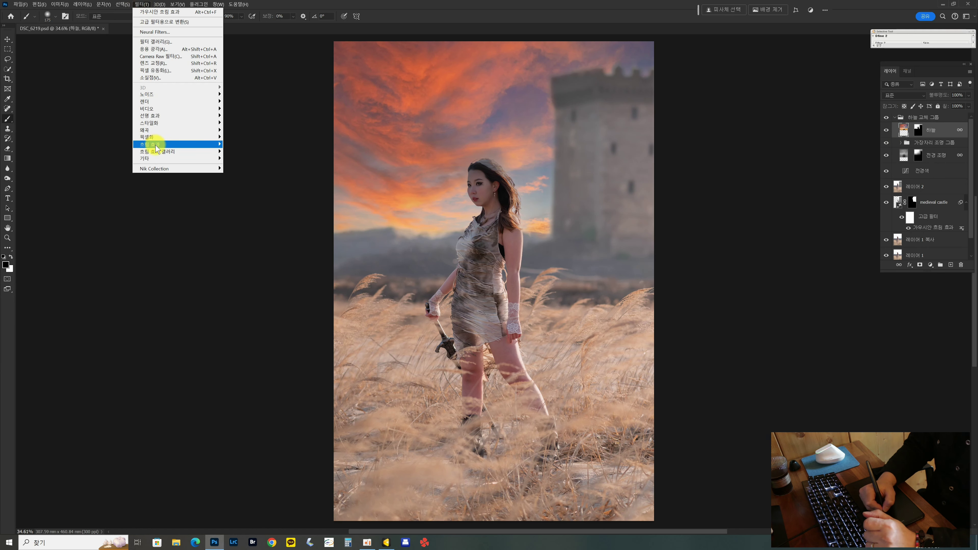
mouse_move(184, 144)
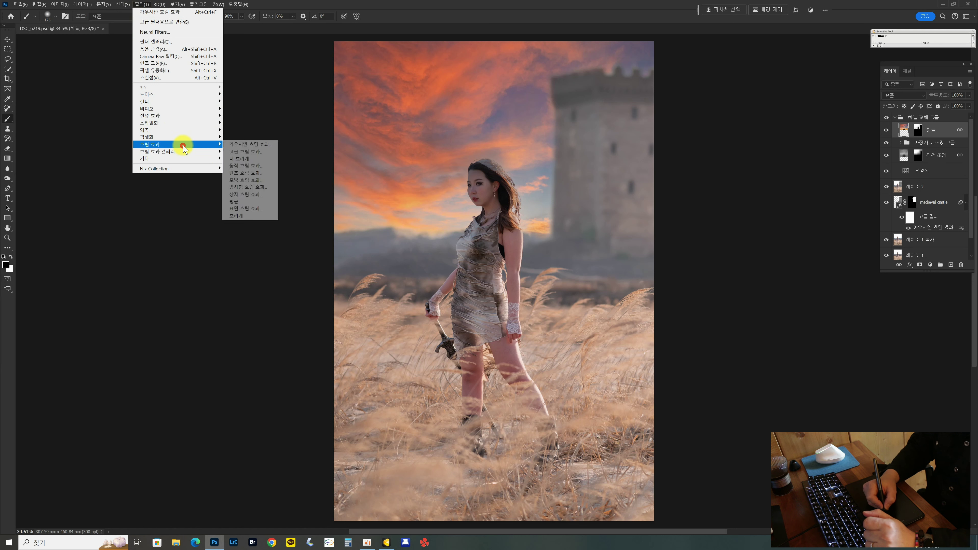
click(242, 142)
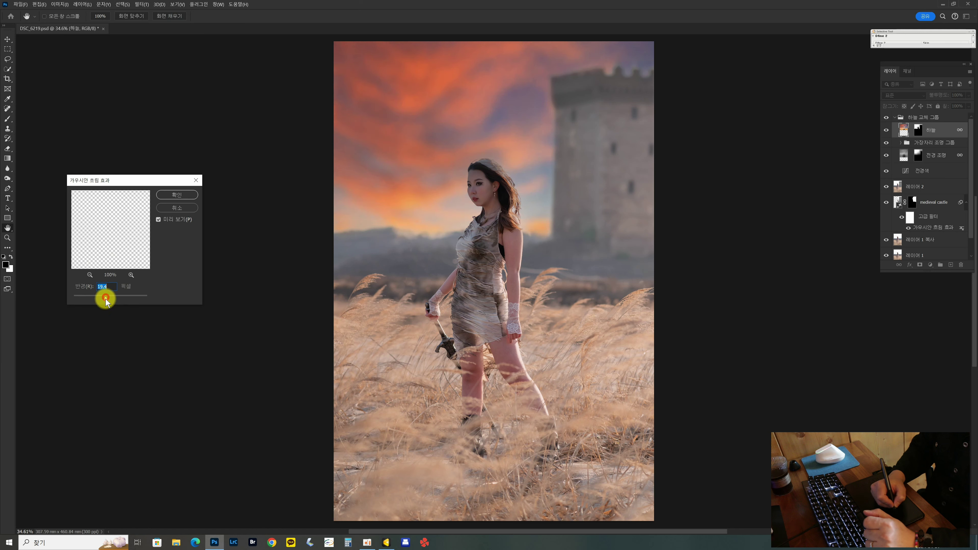
click(175, 194)
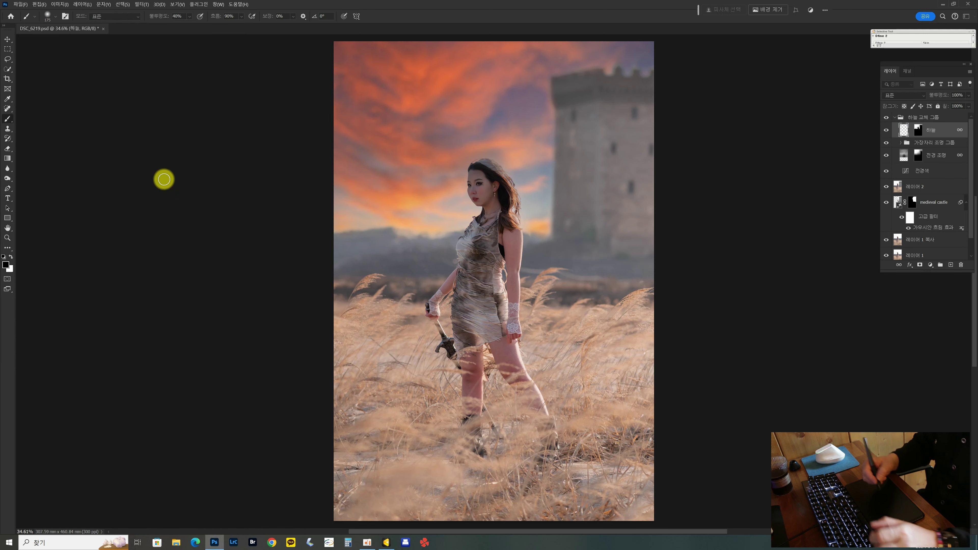
Step: Stamp all visible layers into a new layer above the sky replacement group and rename it 원본
click(936, 121)
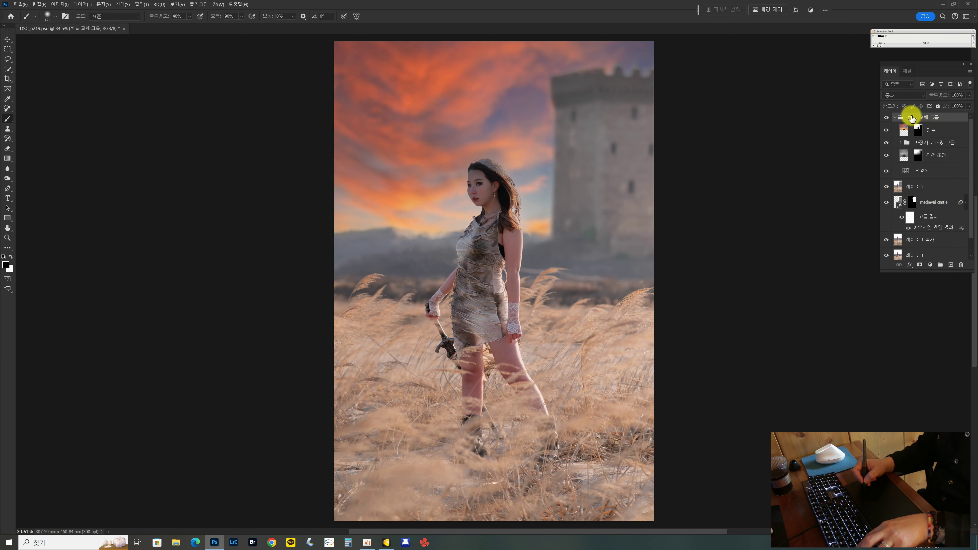
key(ctrl+shift+alt+e)
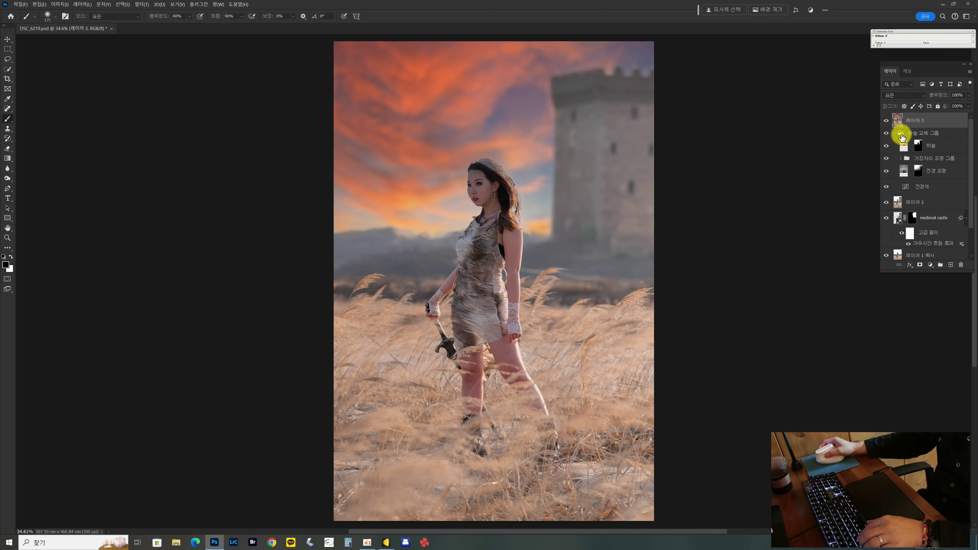
text(dnlsg)
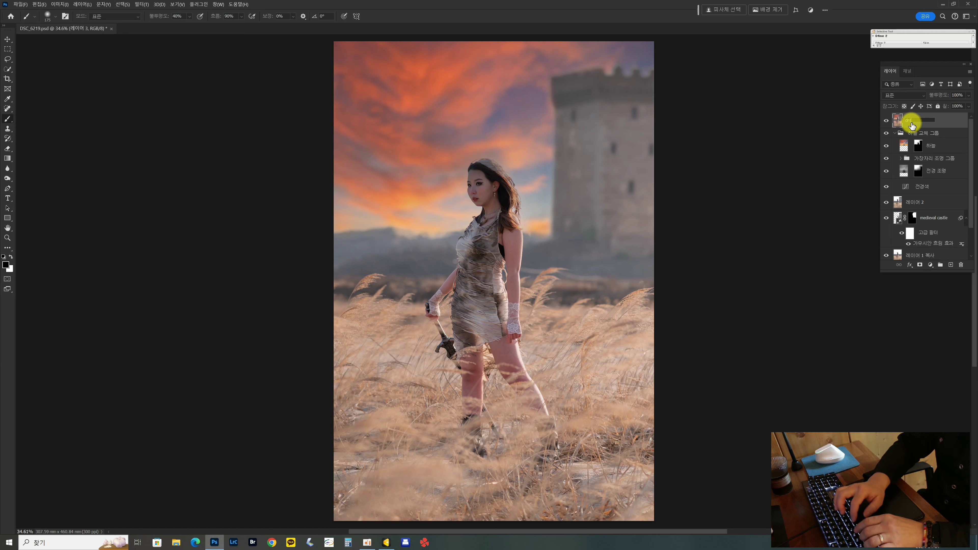
key(Return)
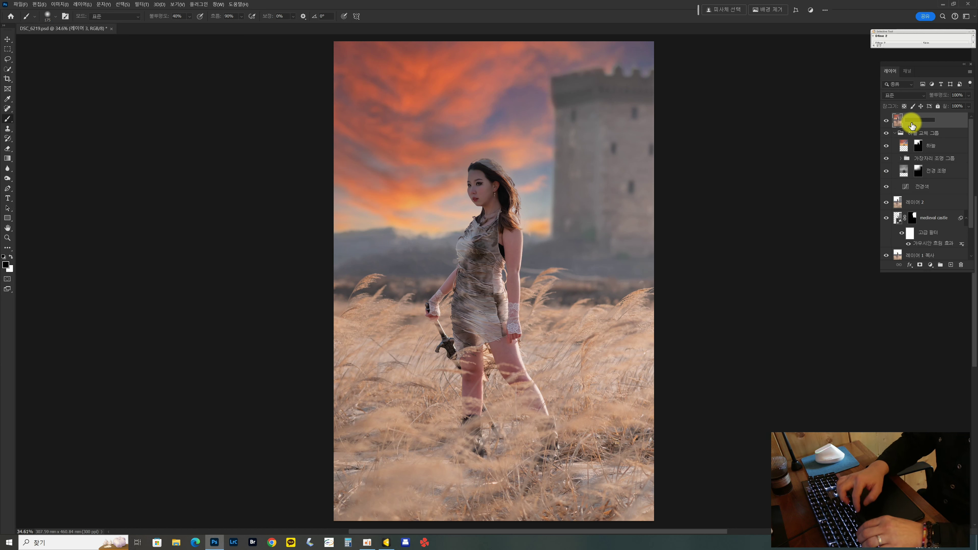
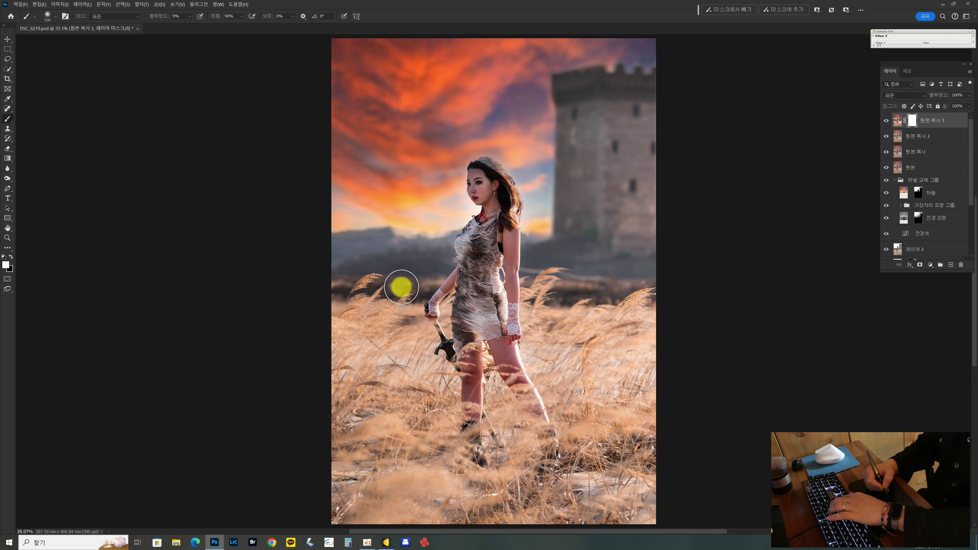
Step: Set the brush opacity to 10% and paint black on the 원본 복사 3 layer's mask over the woman's face
click(176, 16)
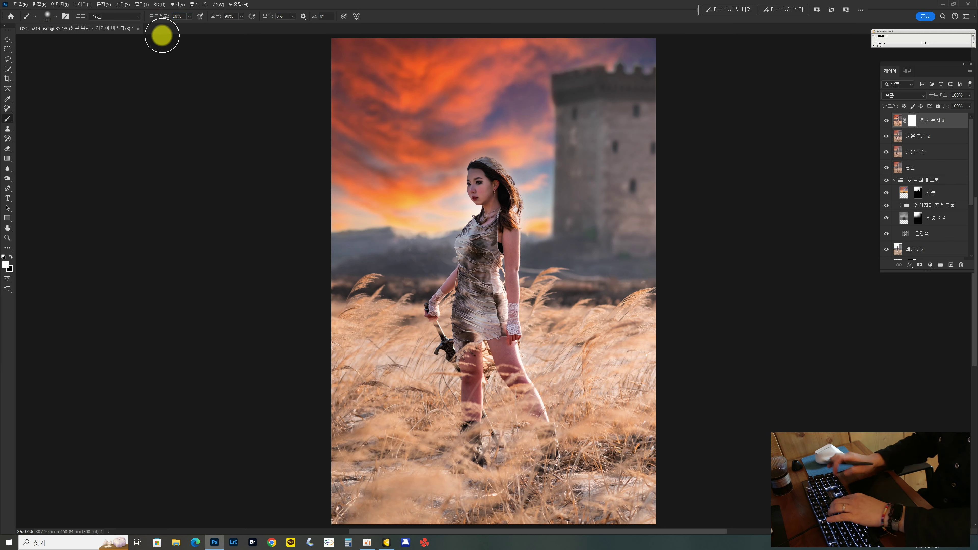
key(bracketright)
key(bracketleft)
key(bracketleft)
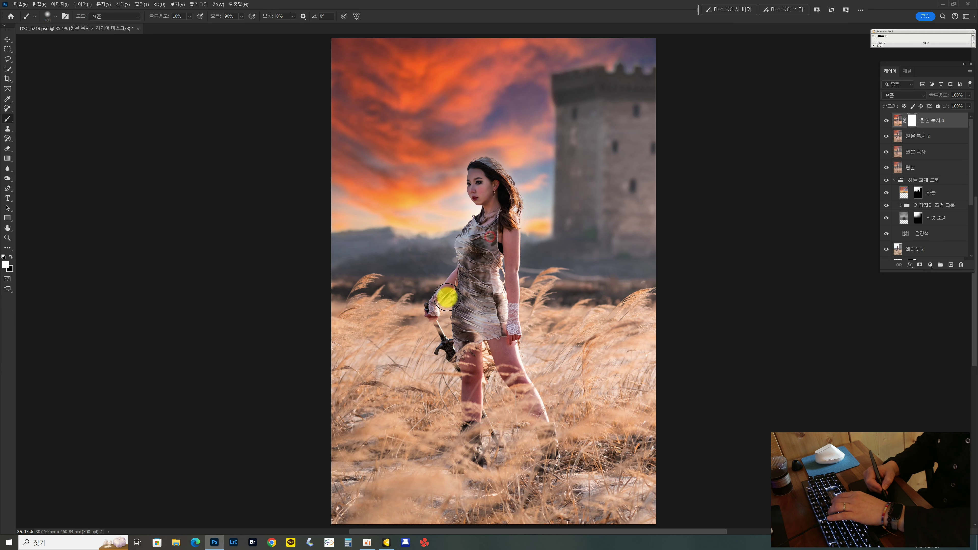
key(bracketleft)
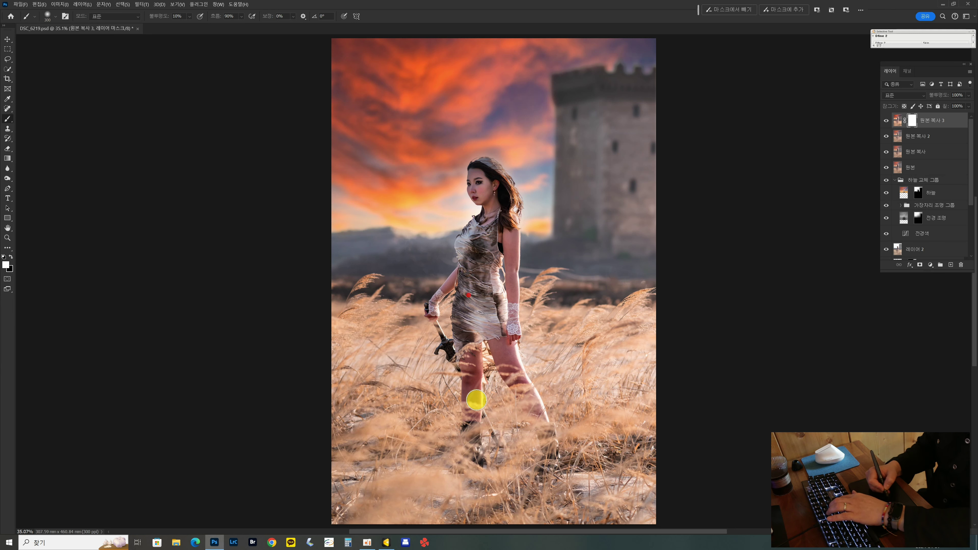
key(x)
key(bracketleft)
key(bracketleft)
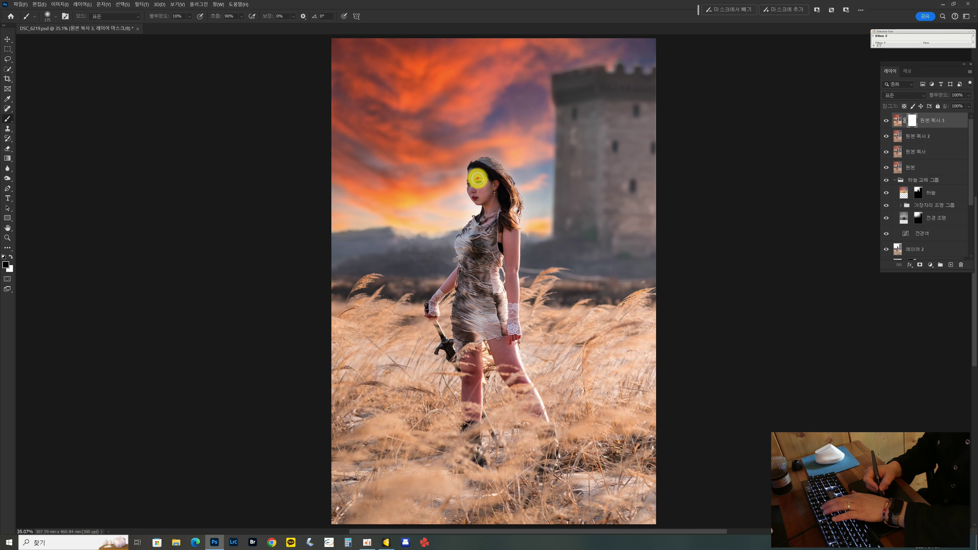
key(bracketright)
key(bracketright)
key(bracketright)
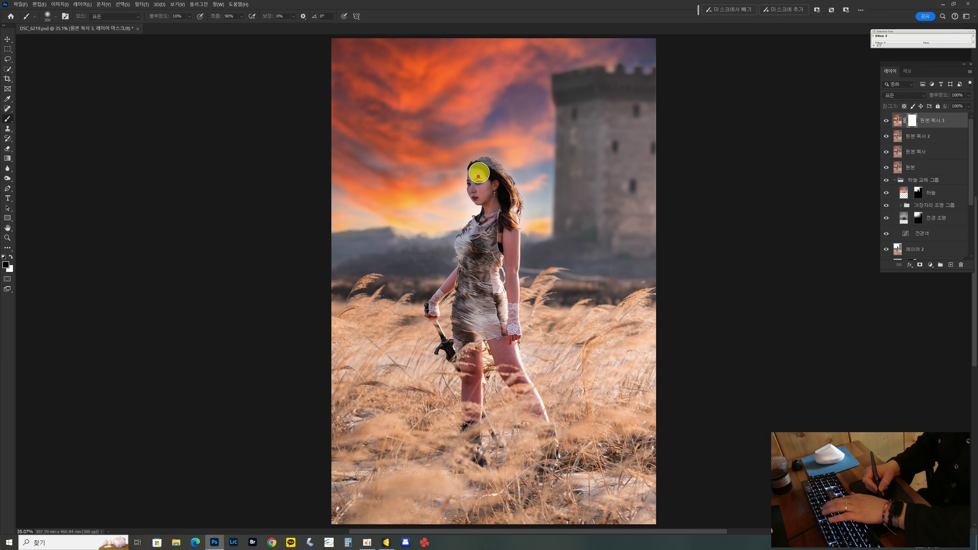
Step: Paint black at 10% opacity over the woman's neck, arm and dress on the layer mask, varying the brush size
click(504, 239)
key(bracketright)
key(bracketleft)
key(bracketleft)
key(bracketleft)
key(bracketleft)
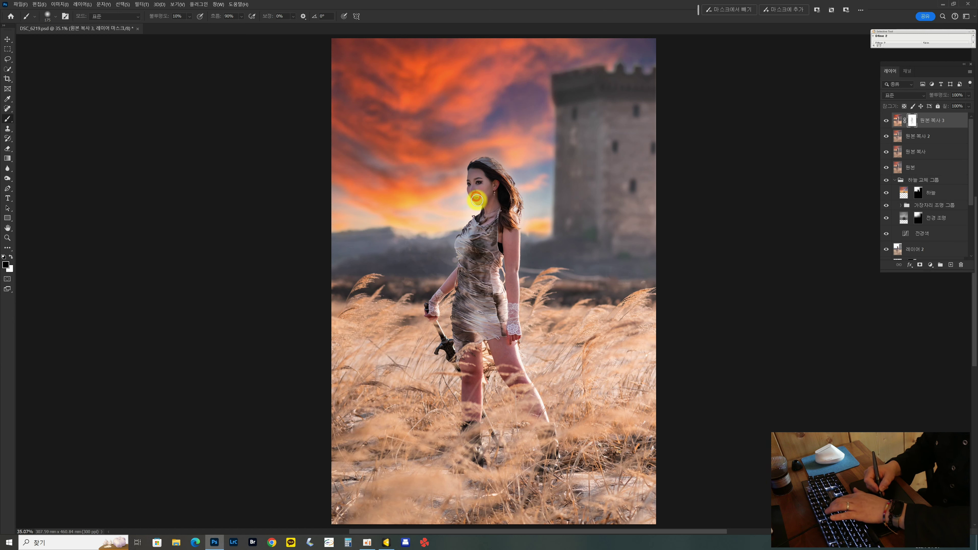
drag(496, 213, 496, 190)
click(494, 237)
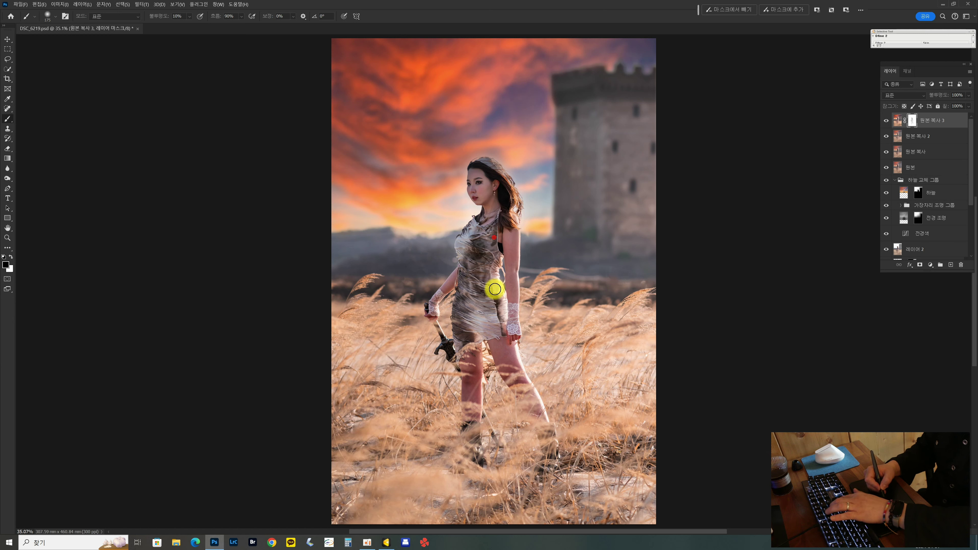
key(bracketright)
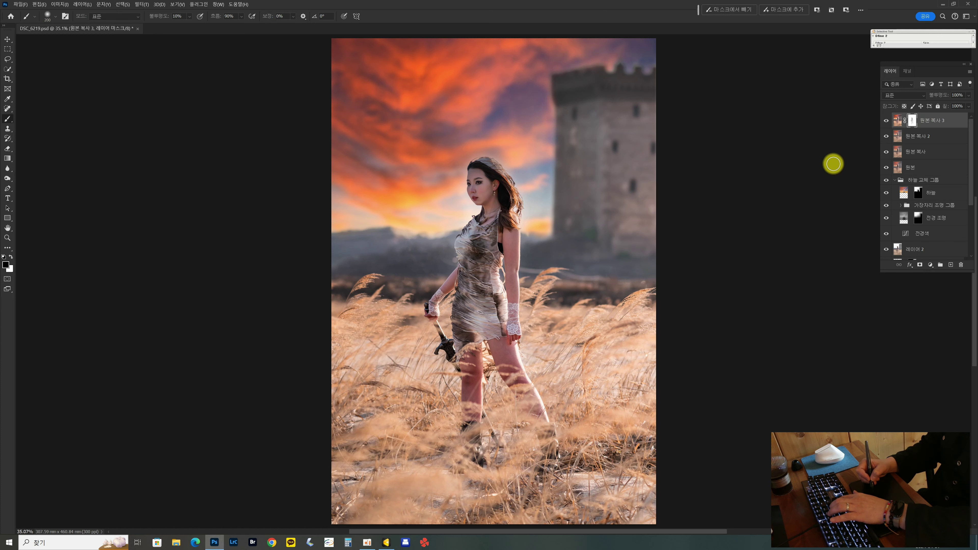
Step: Paint white on the mask around the woman's hair and upper body using the mask overlay, and compare the image without the layer
key(ctrl+z)
key(x)
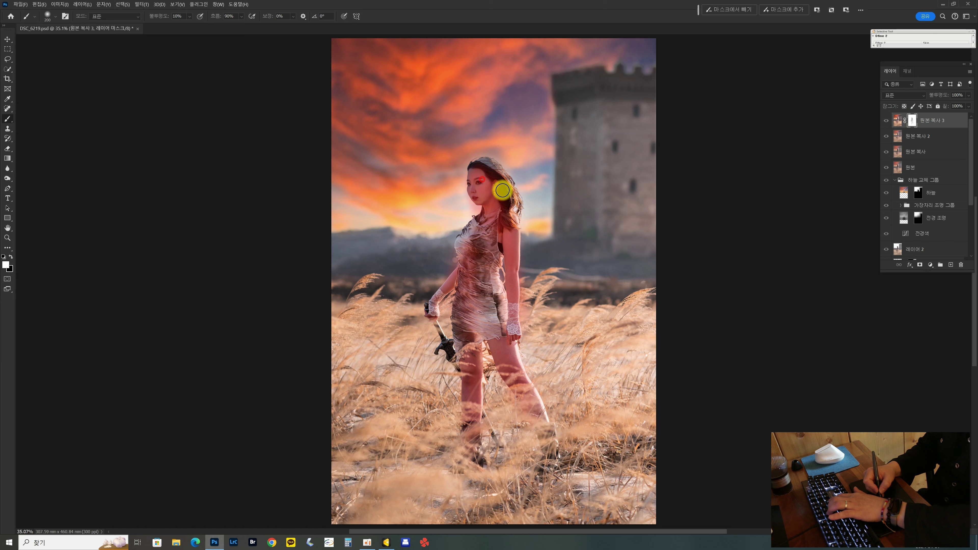
click(483, 243)
click(508, 217)
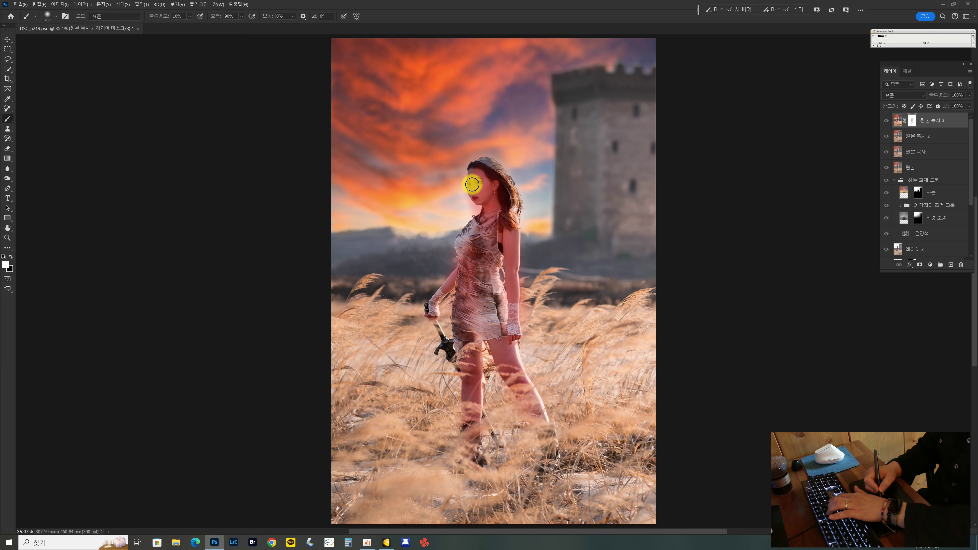
key(backslash)
key(x)
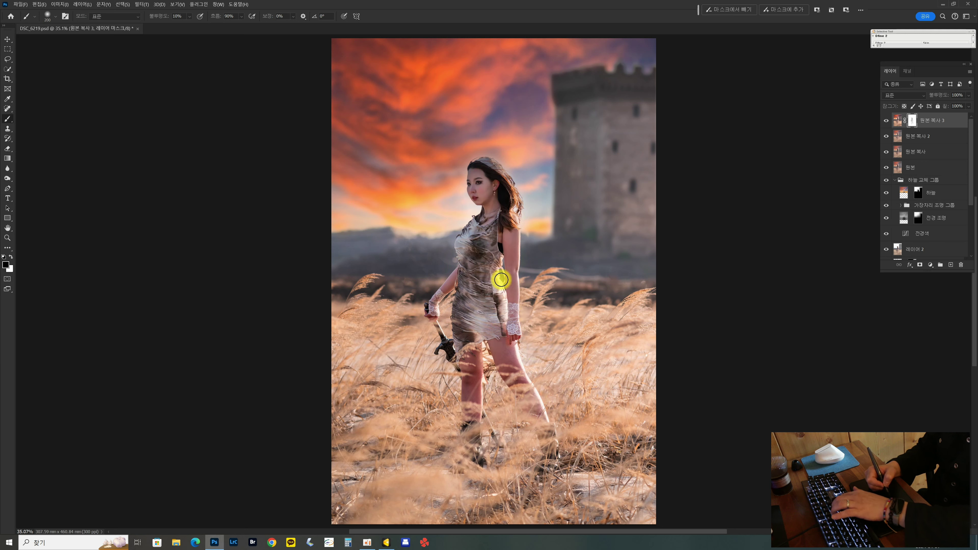
click(887, 121)
click(886, 121)
click(886, 121)
click(886, 121)
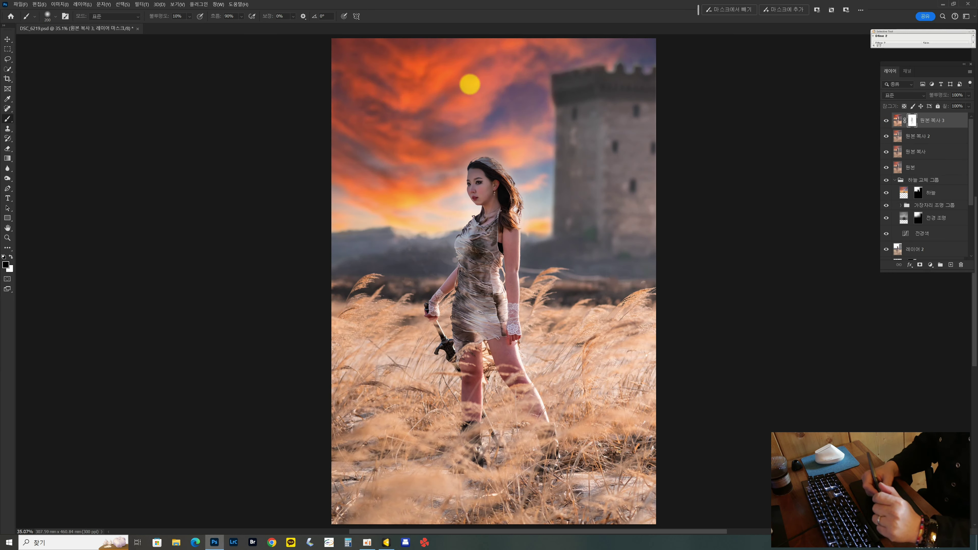
Step: Raise the brush opacity to 40% and paint black over the upper sky on the mask with a much larger brush
key(m)
key(b)
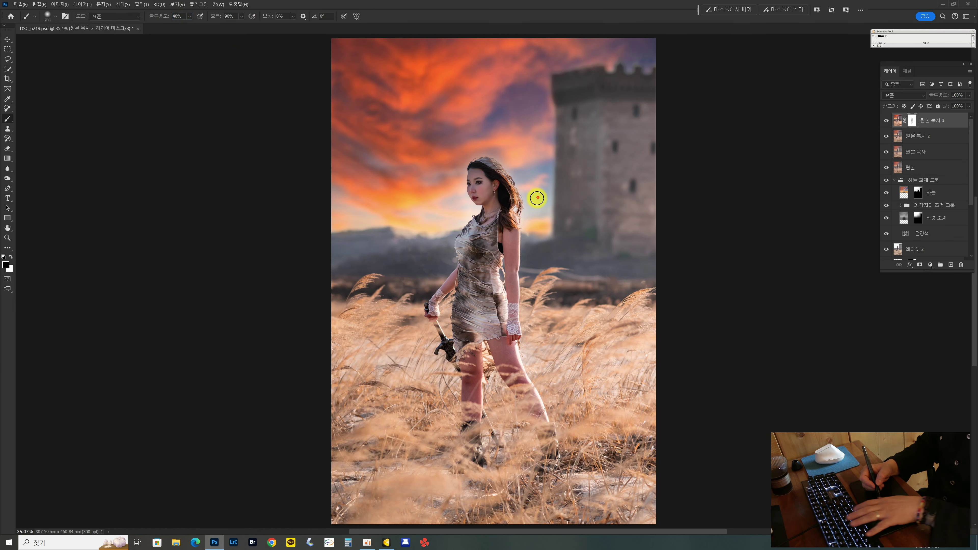
key(bracketright)
key(bracketright)
key(bracketright)
key(bracketright)
key(bracketright)
key(bracketright)
key(bracketright)
key(bracketright)
key(bracketright)
key(bracketright)
key(bracketright)
key(bracketright)
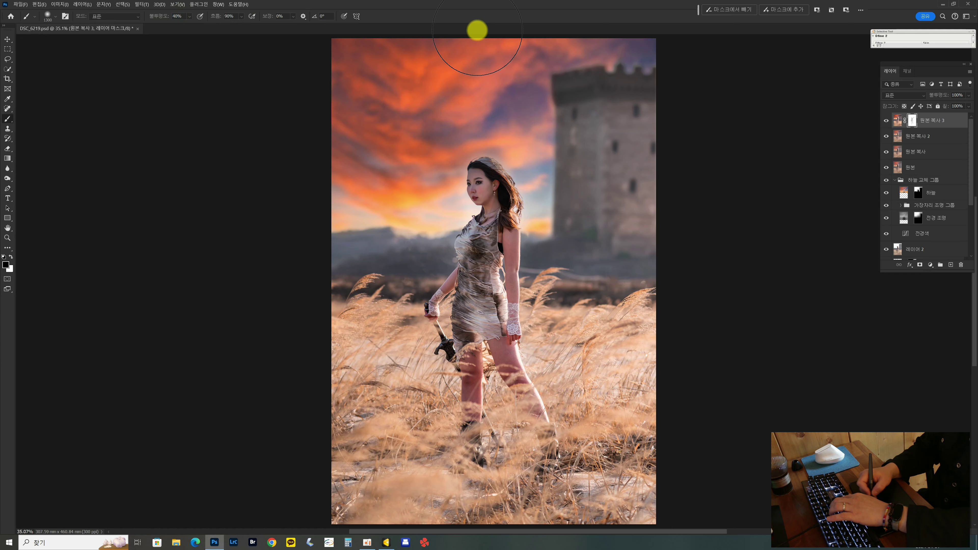
key(bracketleft)
key(bracketleft)
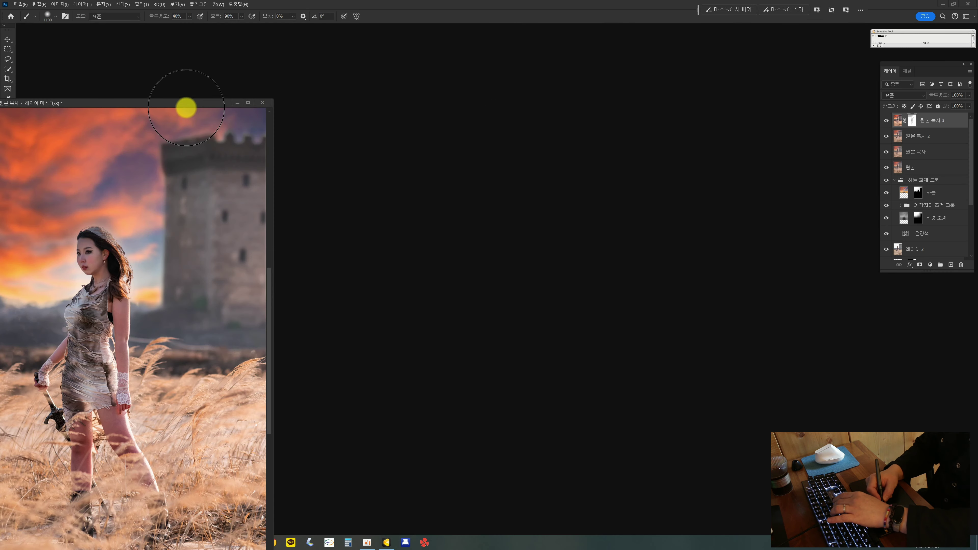
drag(188, 102, 590, 17)
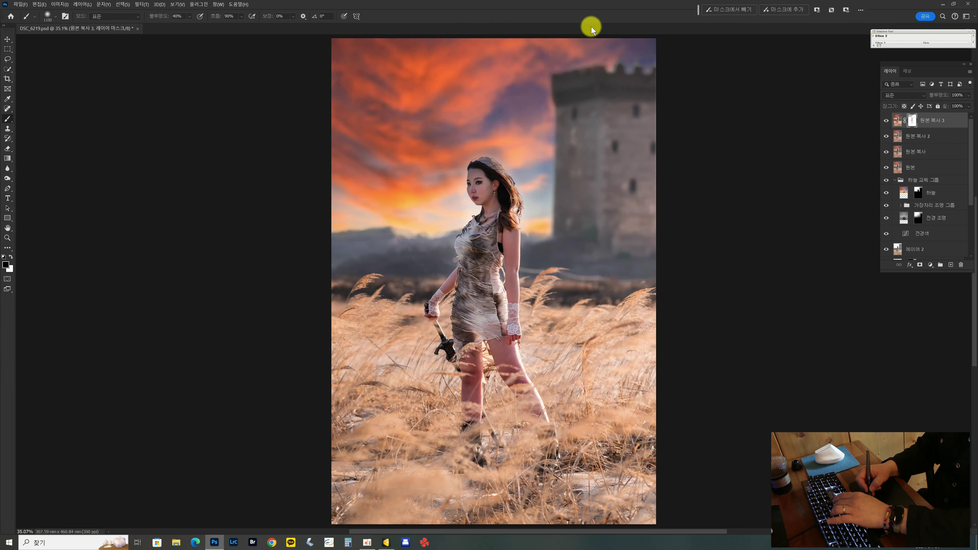
Step: Paint black at 40% opacity on the mask over the sky on both sides of the woman with a smaller brush
key(bracketleft)
key(bracketleft)
key(bracketleft)
key(bracketleft)
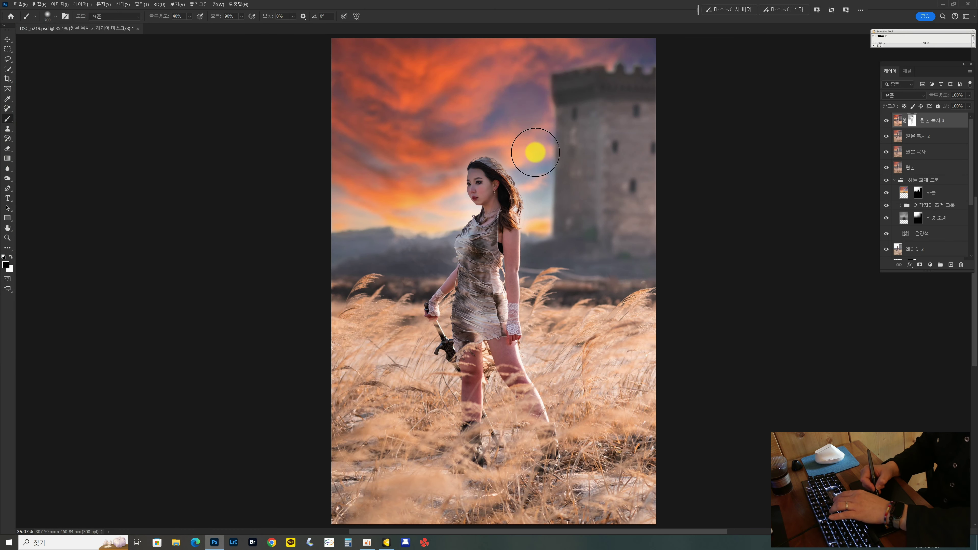
key(bracketright)
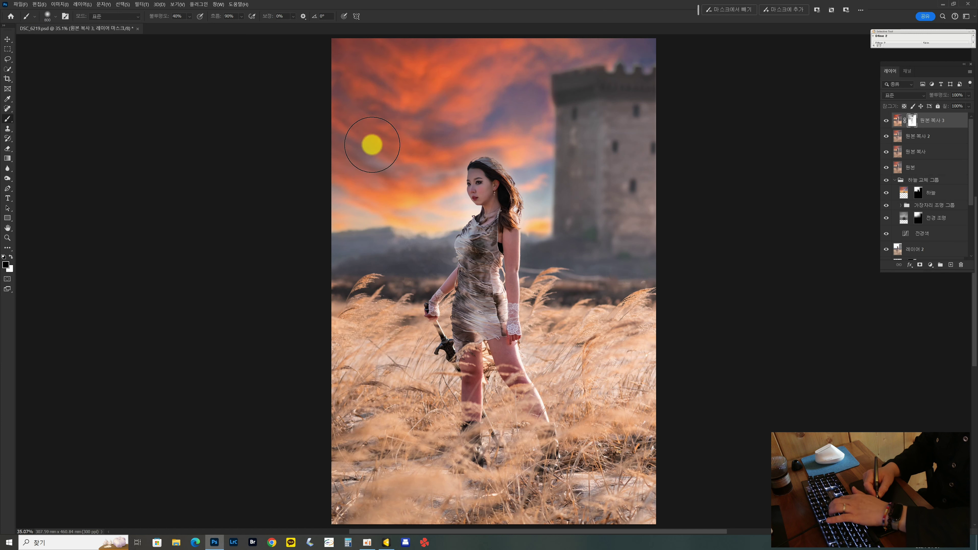
key(bracketleft)
key(bracketleft)
key(bracketleft)
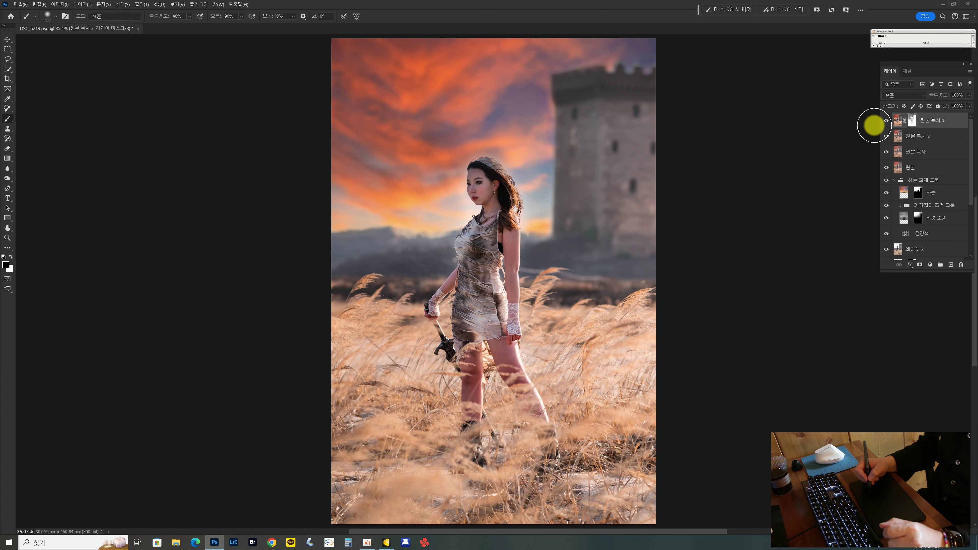
Step: Compare the image without the masked layer, merge it down into 원본 복사 2 and duplicate the merged layer
click(886, 120)
click(887, 120)
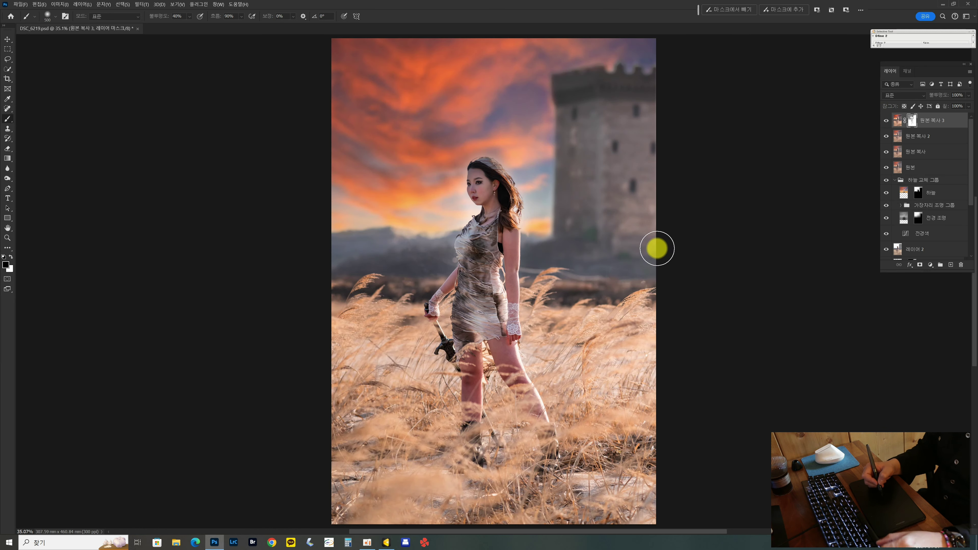
key(Delete)
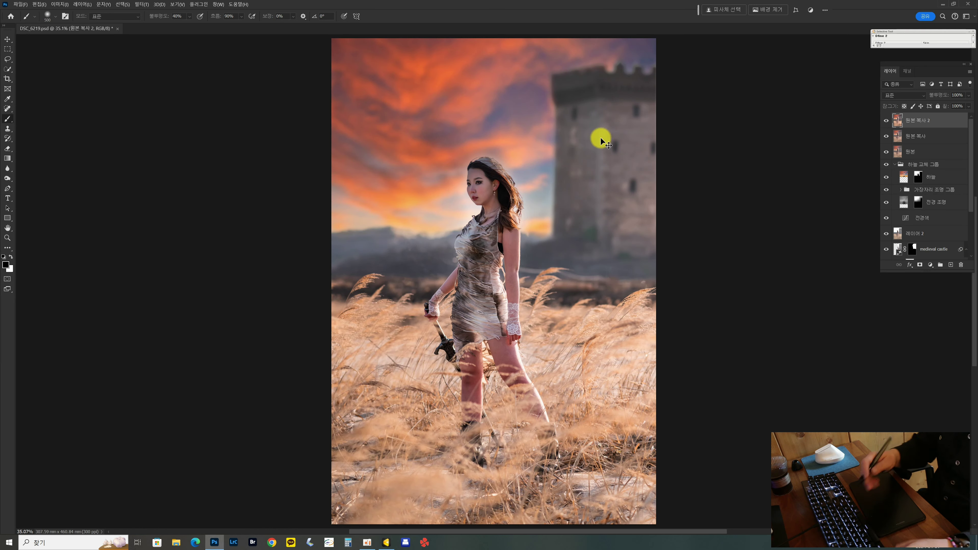
key(ctrl+j)
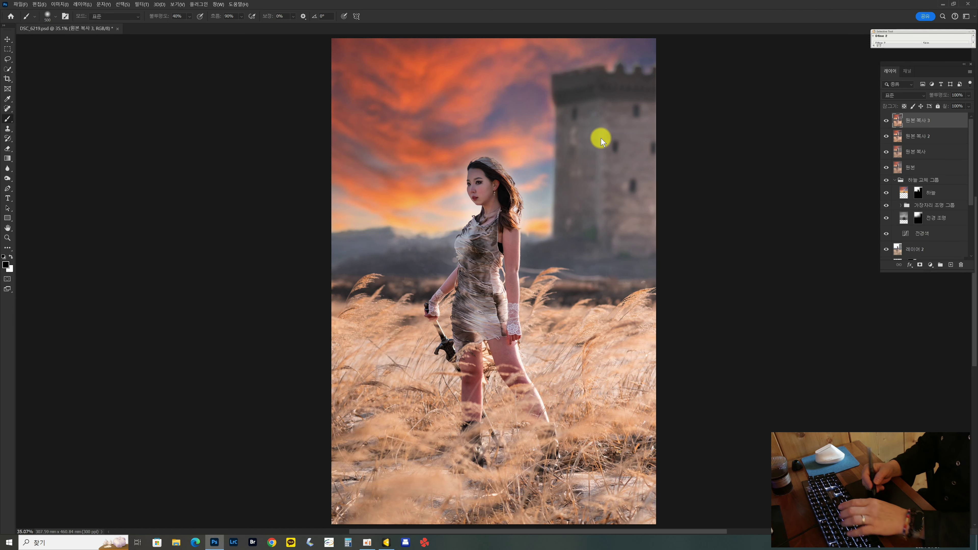
Step: Apply the Camera Raw filter to the duplicate with contrast +21, highlights +24, shadows -18 and whites +14
key(ctrl+shift+a)
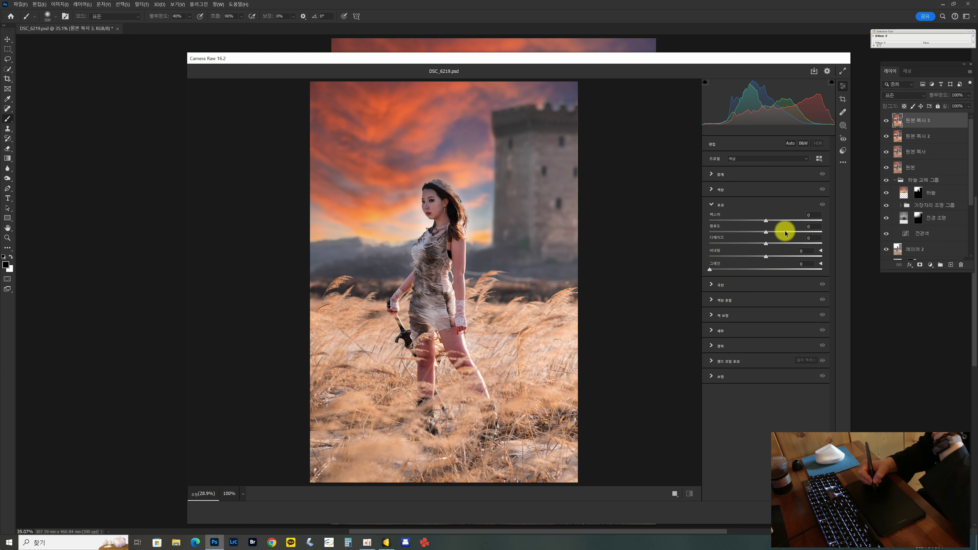
click(756, 174)
click(777, 202)
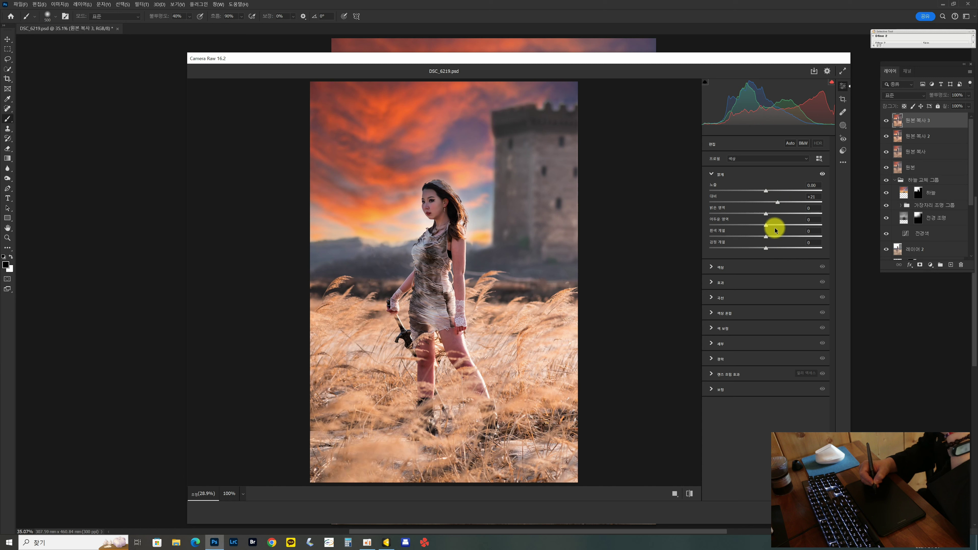
click(778, 214)
click(758, 235)
drag(761, 225, 756, 226)
drag(760, 235, 770, 235)
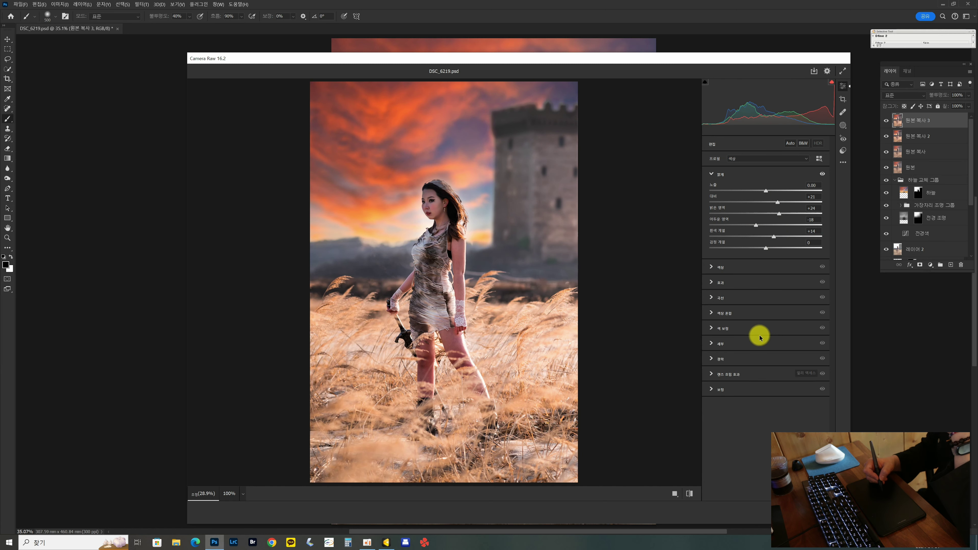
key(Return)
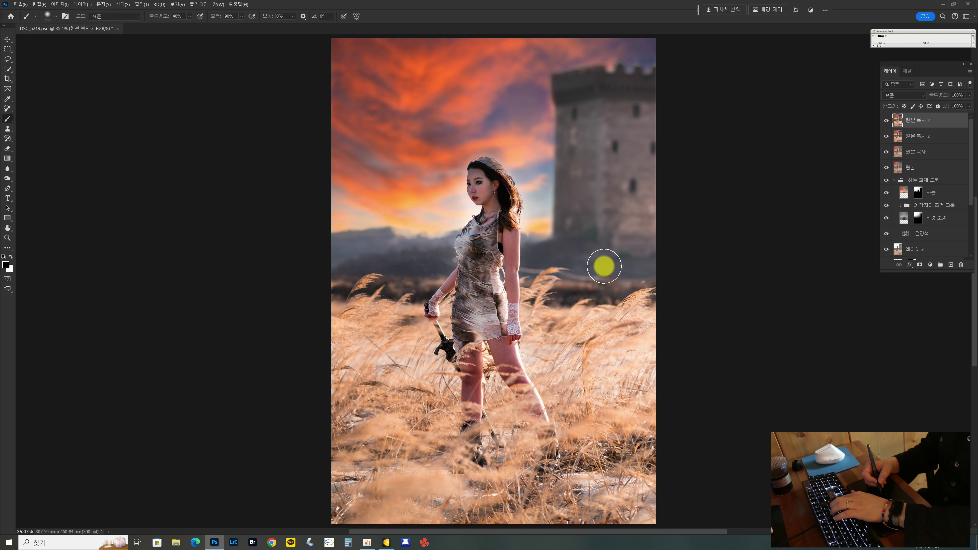
Step: Add a black mask to the 원본 복사 3 layer and paint white over the reed field and castle side at 78% opacity
alt+click(920, 264)
key(bracketright)
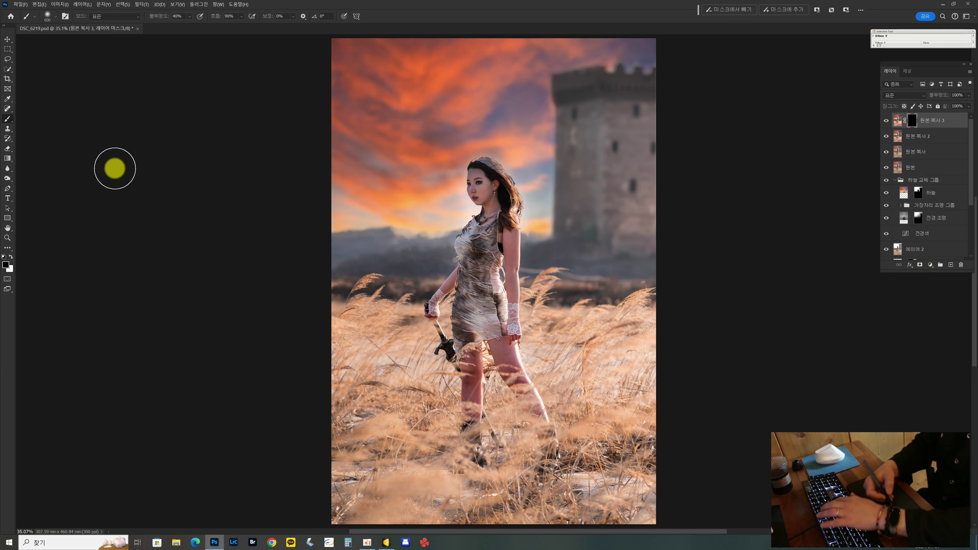
key(bracketright)
key(bracketright)
key(bracketright)
key(bracketright)
key(bracketright)
key(bracketright)
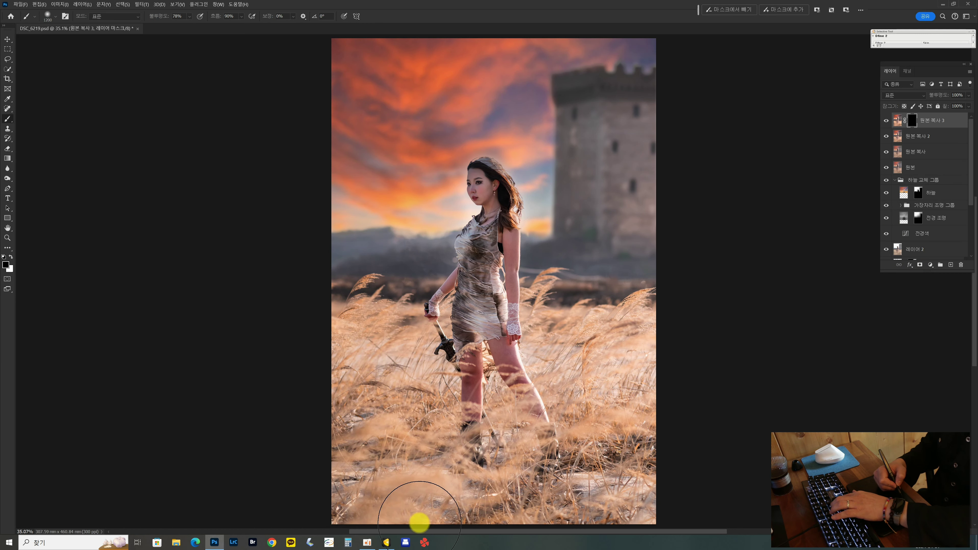
key(x)
key(bracketright)
key(bracketright)
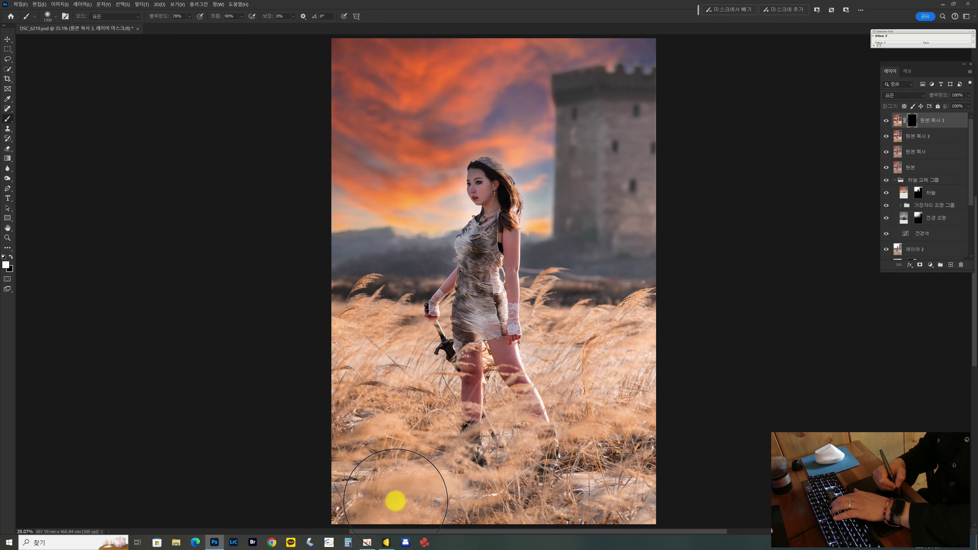
mouse_move(598, 382)
mouse_down()
mouse_move(631, 392)
mouse_move(639, 439)
mouse_move(629, 310)
mouse_move(684, 144)
mouse_up()
key(bracketleft)
key(bracketleft)
key(bracketleft)
key(bracketleft)
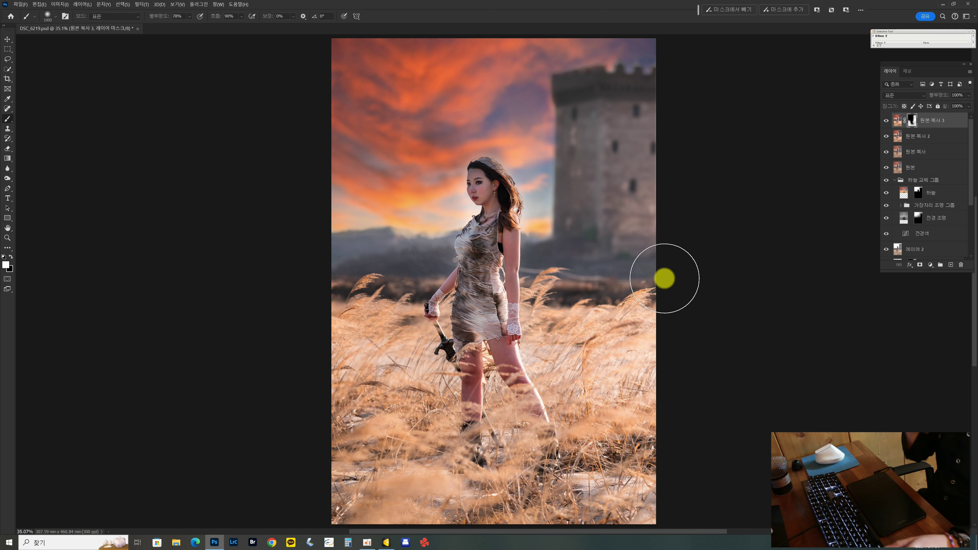
Step: Merge the masked 원본 복사 3 layer down into 원본 복사 2 and swap the brush color to black
key(Delete)
key(x)
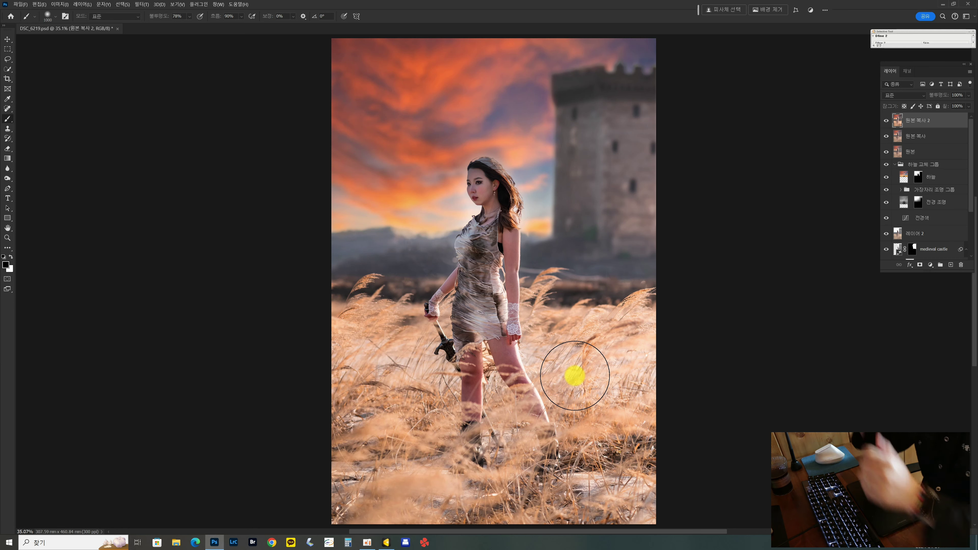
Step: Switch to Evoto and, in the portrait retouching for women, set 얼굴 잡티/여드름 제거 to 28 and 이중턱 제거 to 43
key(alt+Tab)
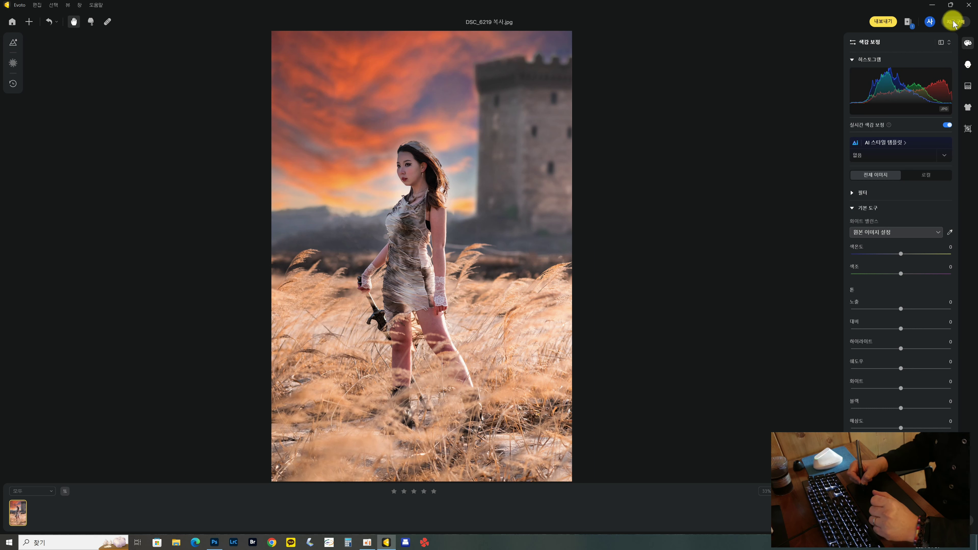
click(968, 64)
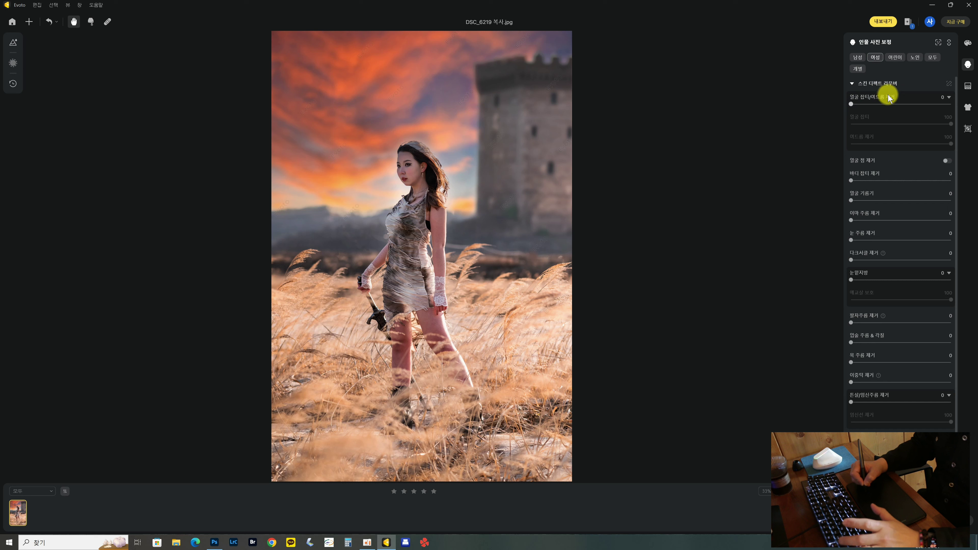
click(879, 104)
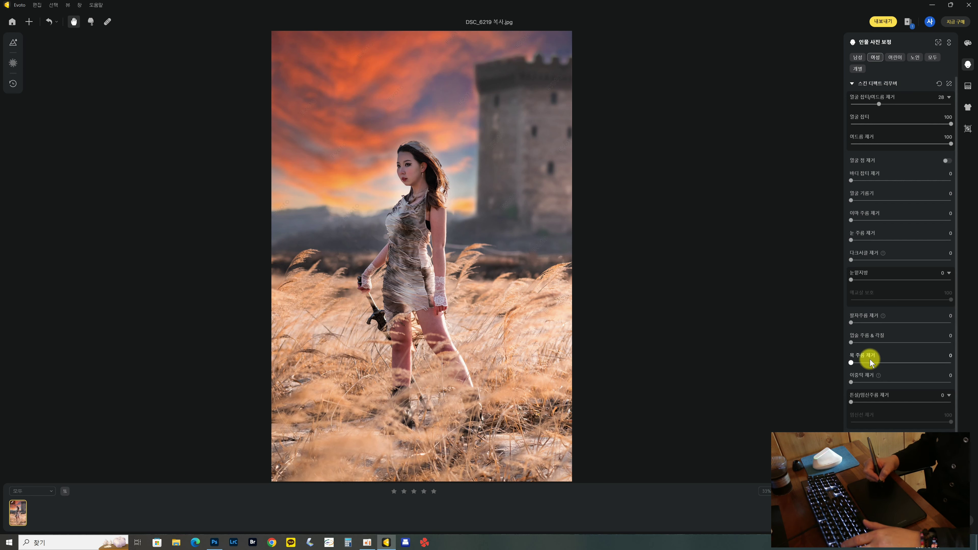
drag(878, 383, 894, 384)
key(ctrl+plus)
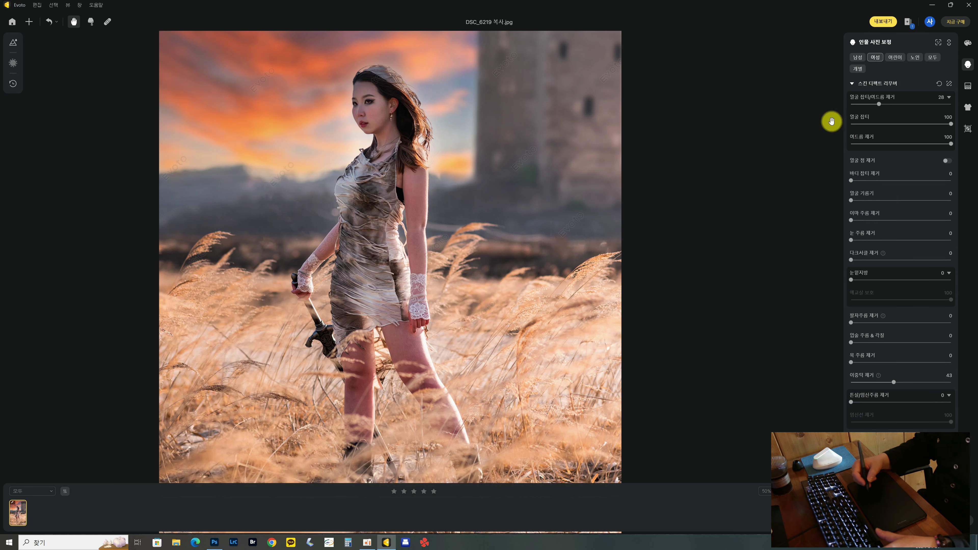
Step: In 스킨 리터칭, set 매끄러운 얼굴 피부 to 36, AI 얼굴 피부톤 보정 to 27, AI 신체 피부톤 보정 to 35 and 신체 피부 톤 통일 to 46
click(851, 83)
click(853, 99)
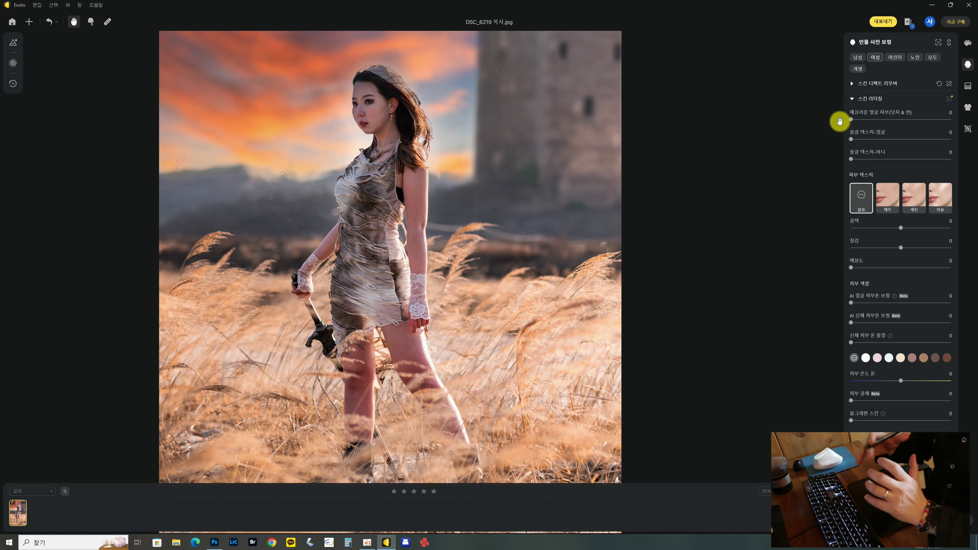
drag(882, 119, 887, 119)
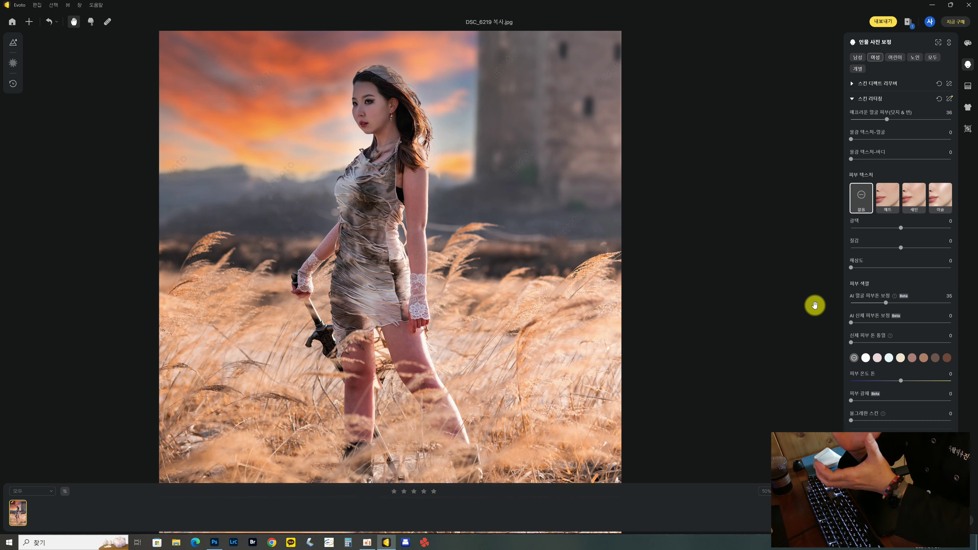
click(878, 304)
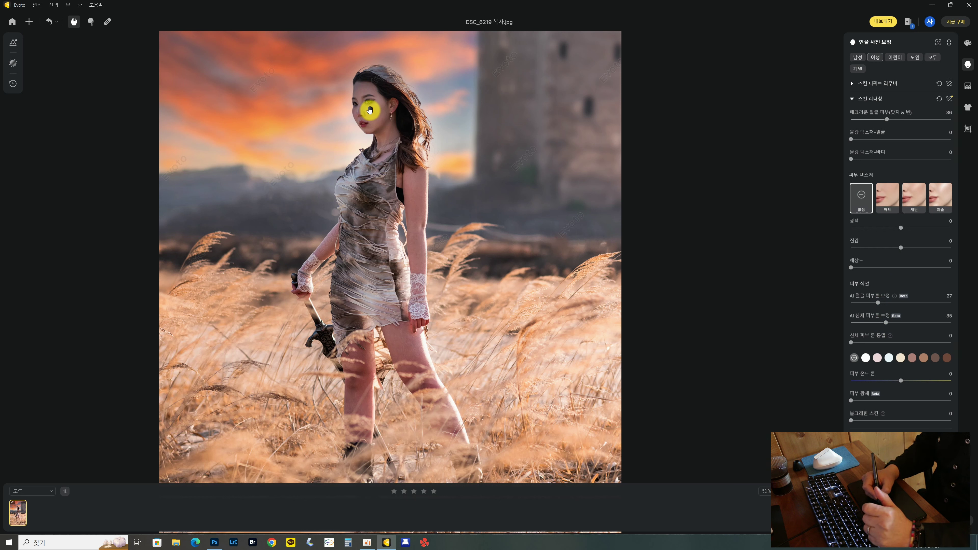
click(896, 342)
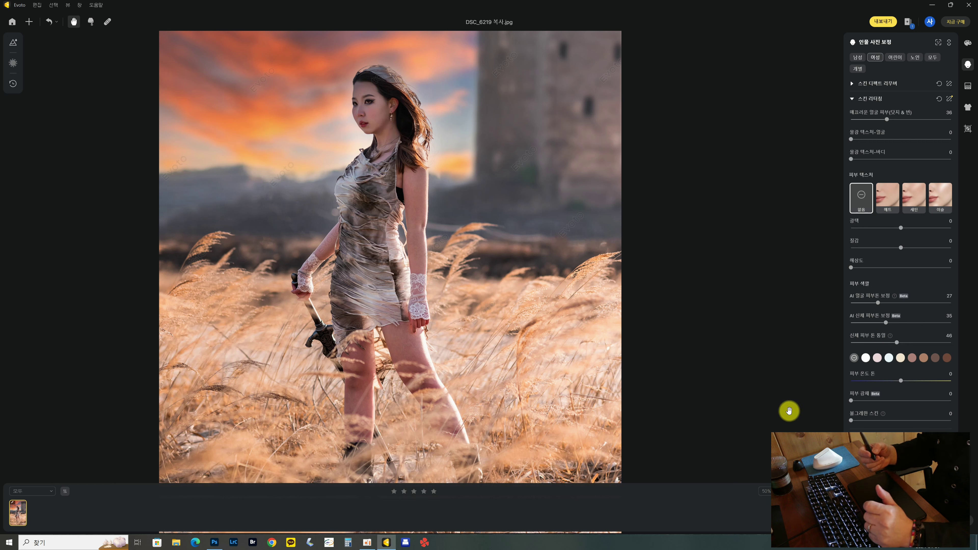
Step: Compare the cream and white swatches for the unified body skin tone, and choose cream at strength 100
click(901, 358)
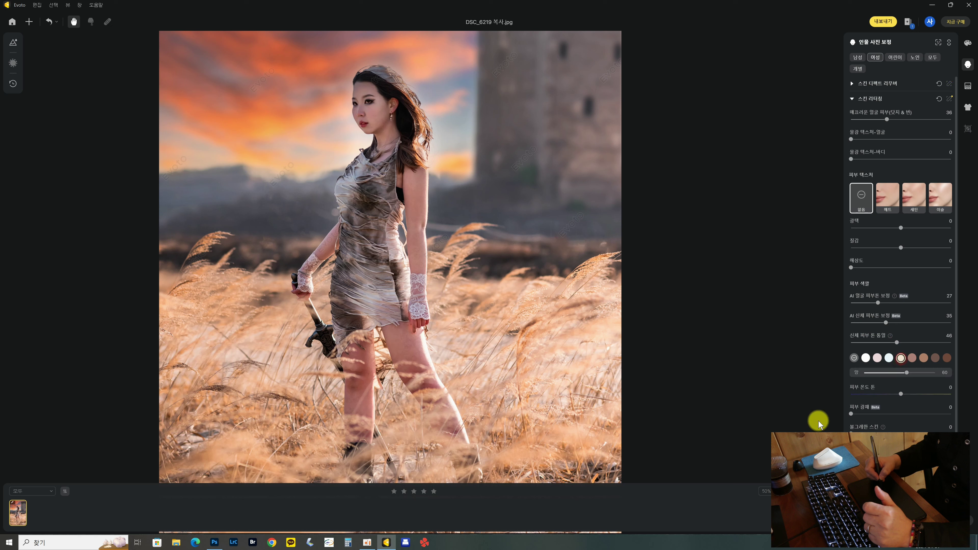
drag(906, 373, 924, 374)
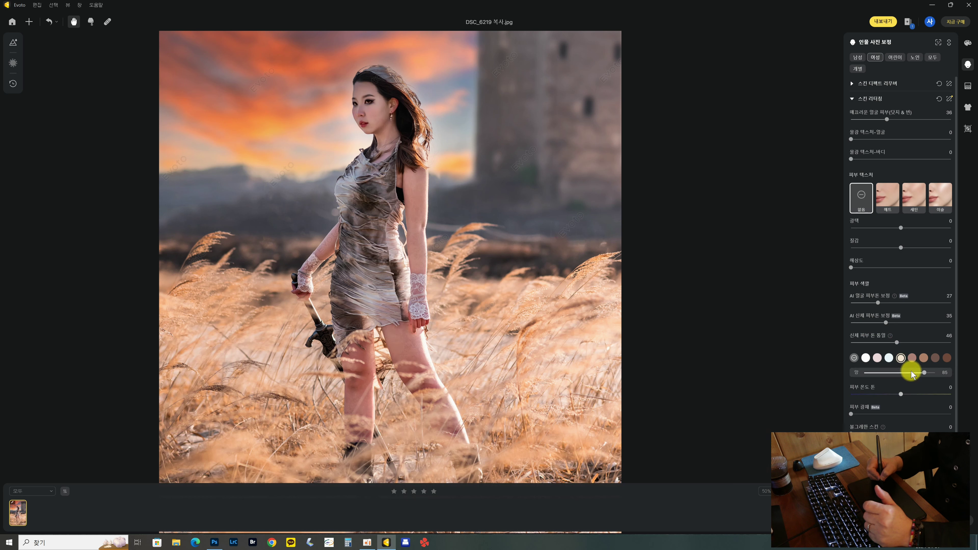
click(866, 358)
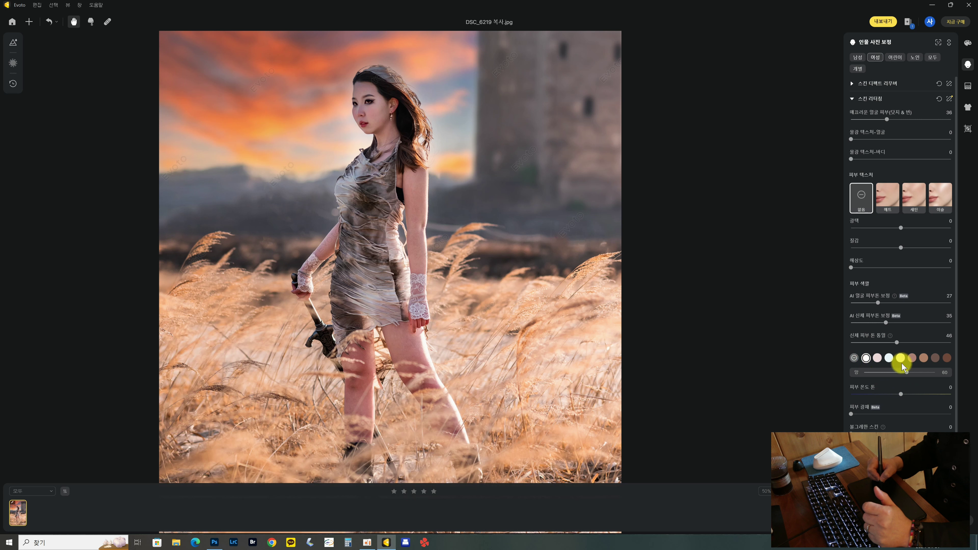
click(928, 373)
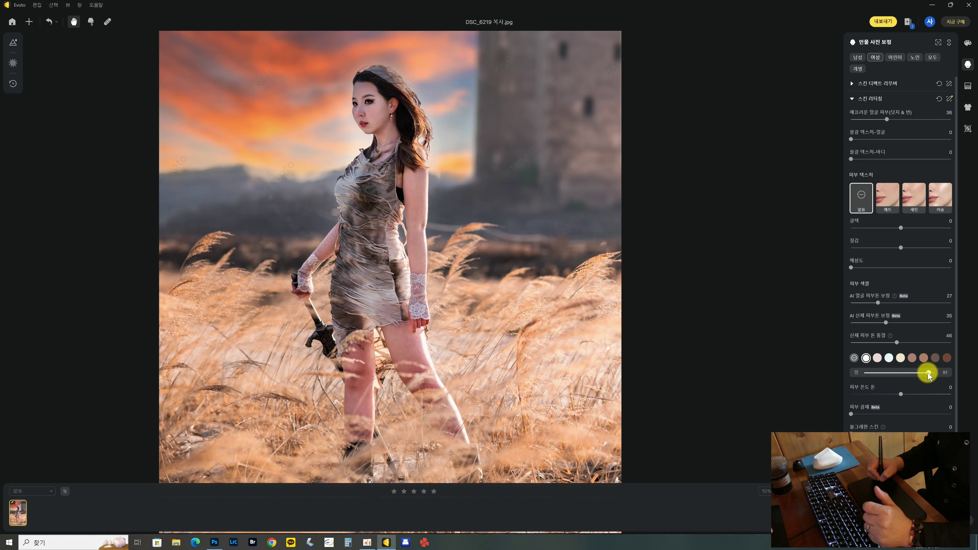
click(904, 359)
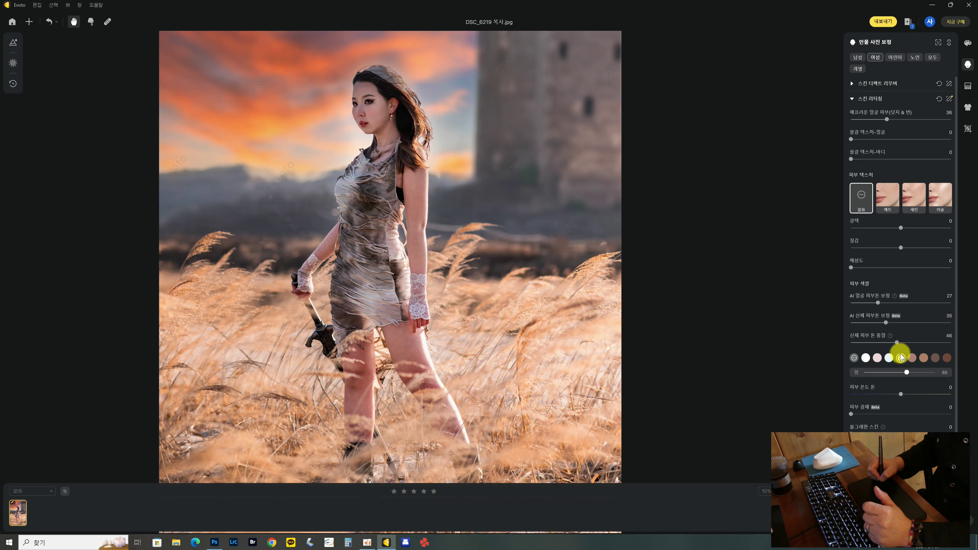
drag(913, 373, 944, 372)
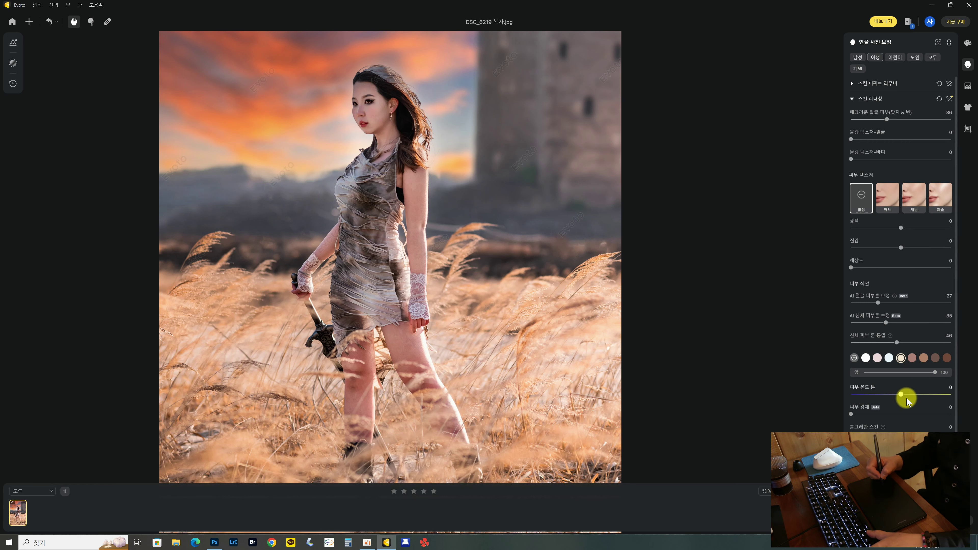
Step: Set 피부 광채 to 47 and reduce the cream skin tone's strength to 75
click(901, 415)
drag(893, 419, 889, 417)
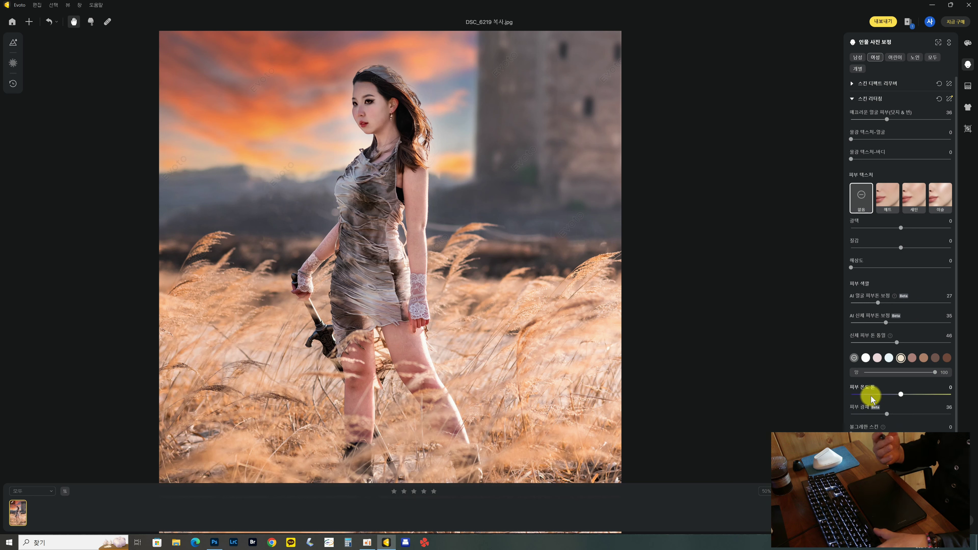
click(899, 415)
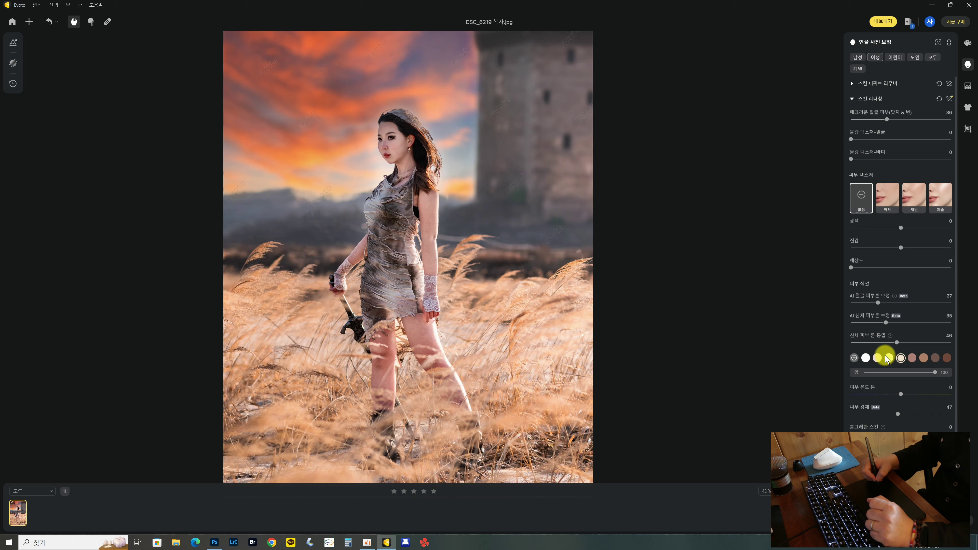
click(925, 373)
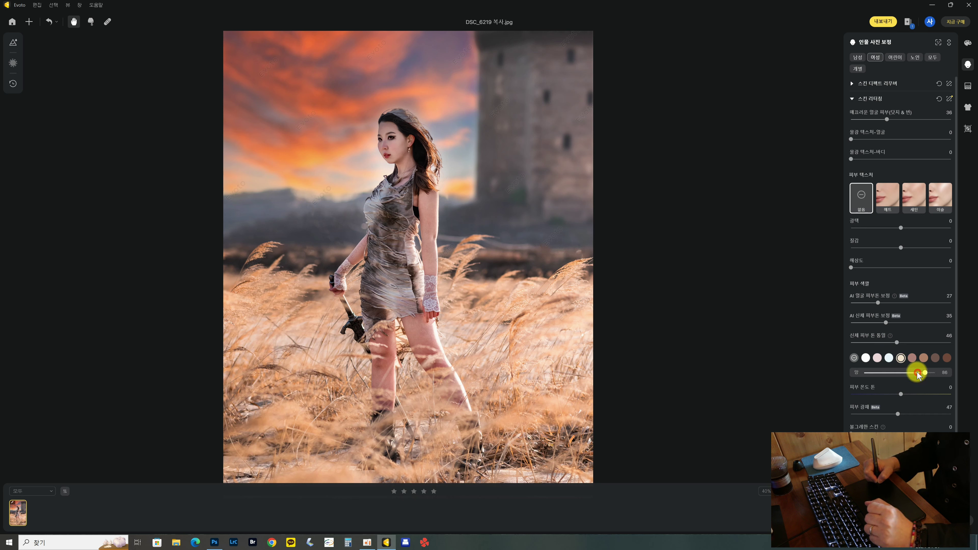
click(917, 372)
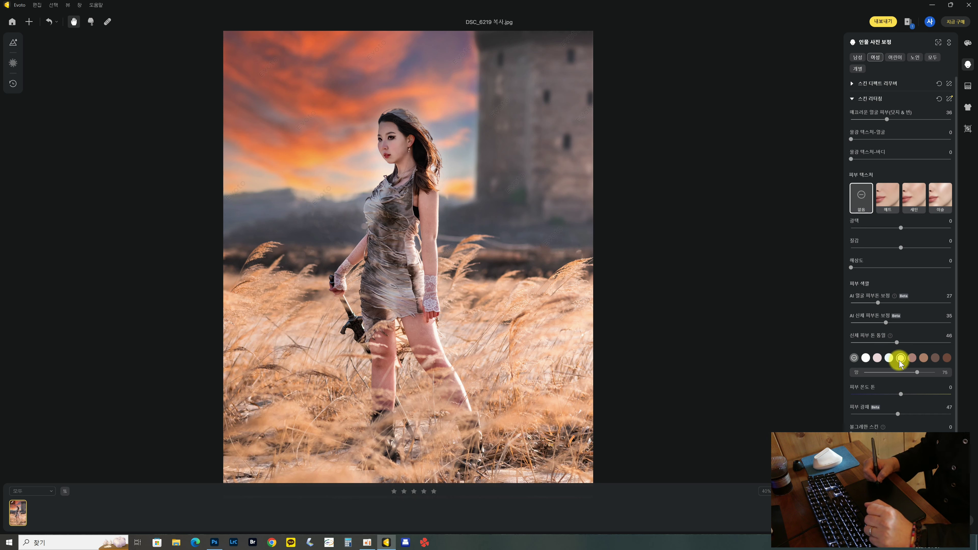
Step: In 얼굴 보정, set 페이스 to -61 on both sides, 얼굴 크기 to -25 and 헤어라인 to -17
click(856, 99)
click(853, 113)
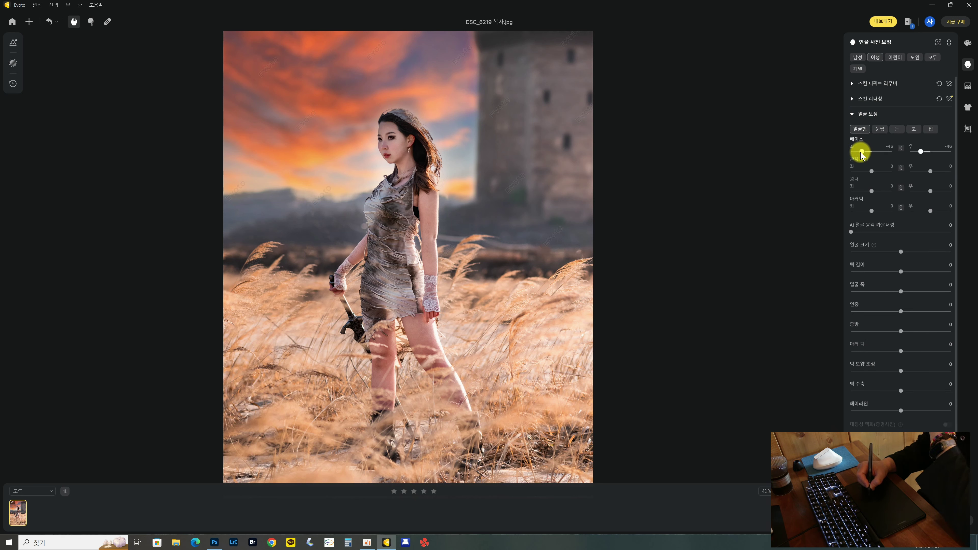
drag(857, 153, 851, 150)
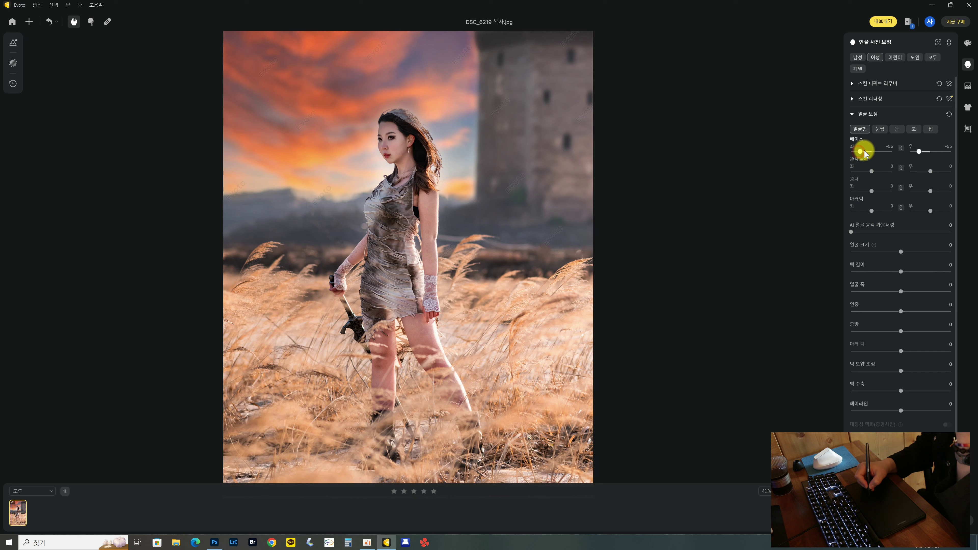
drag(863, 156, 858, 151)
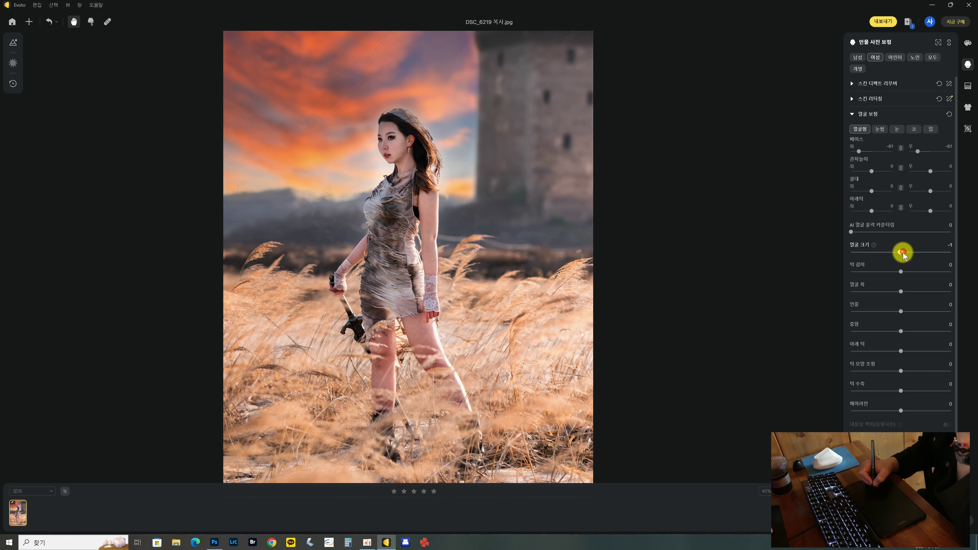
drag(892, 259, 886, 251)
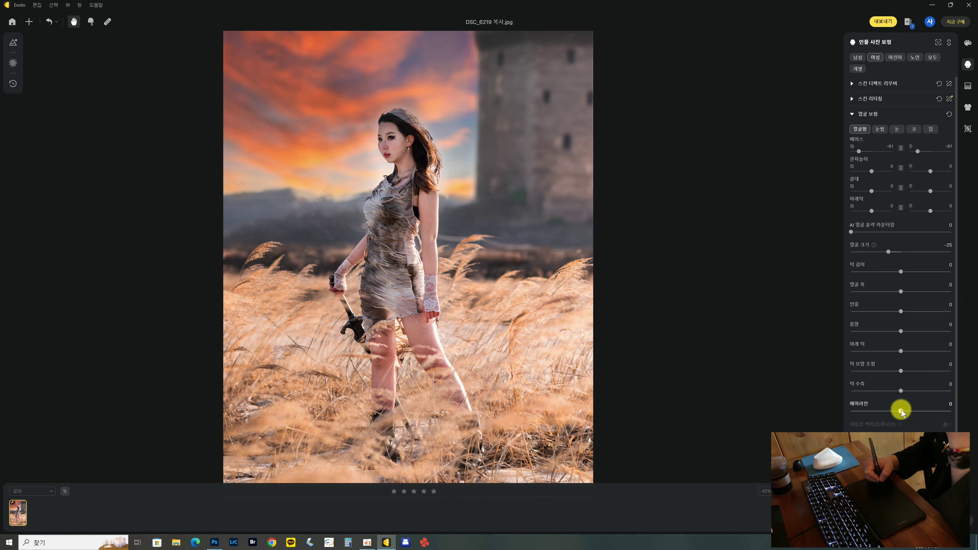
click(897, 130)
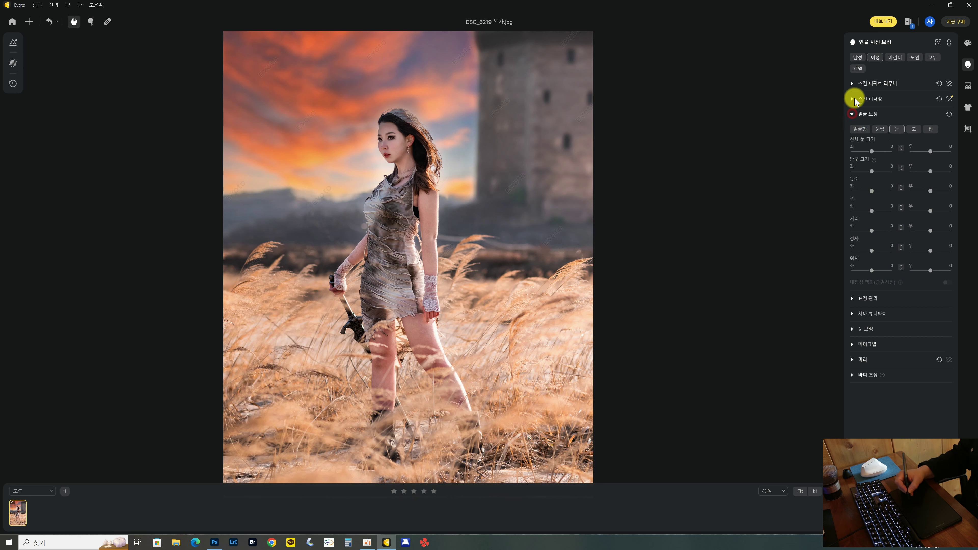
click(852, 112)
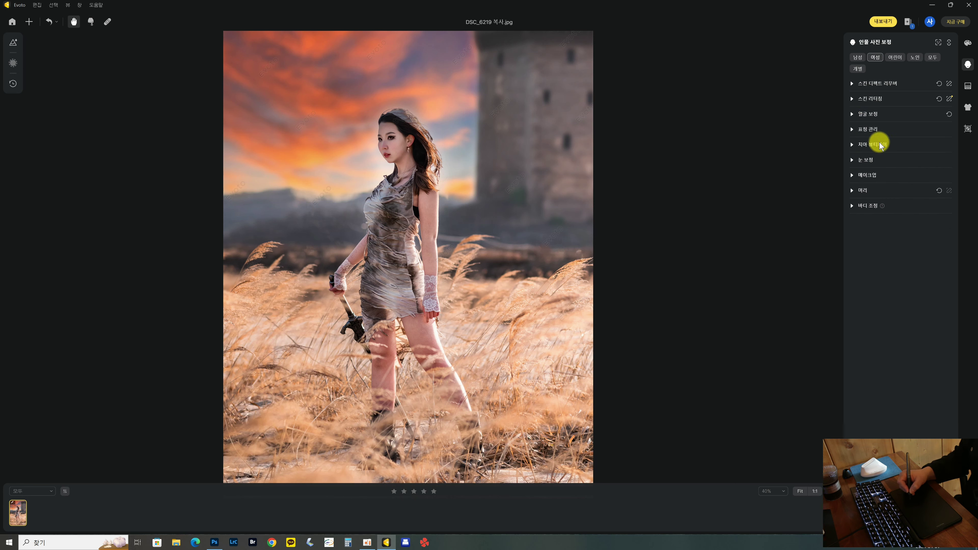
Step: In 눈 보정, set 눈 밝기 to 46 for both eyes
click(851, 159)
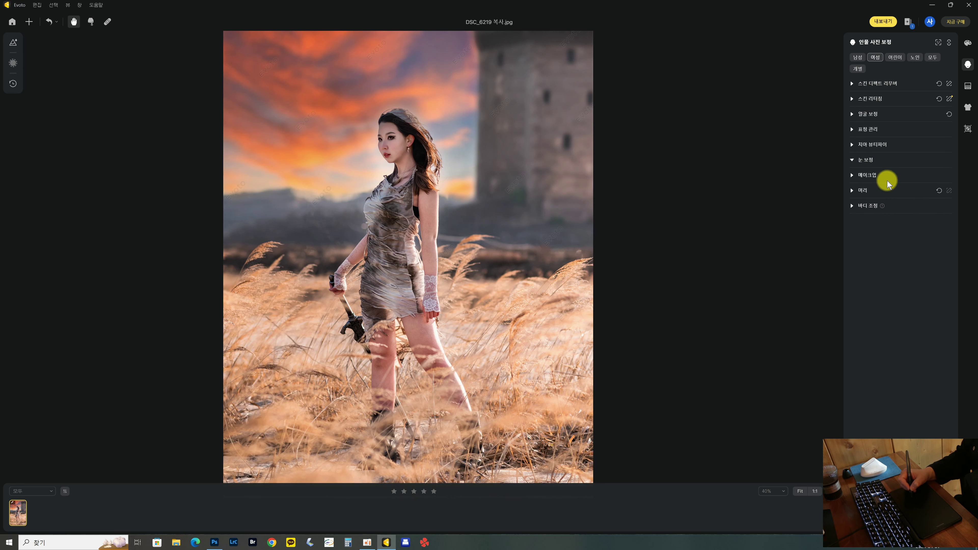
drag(876, 187, 872, 189)
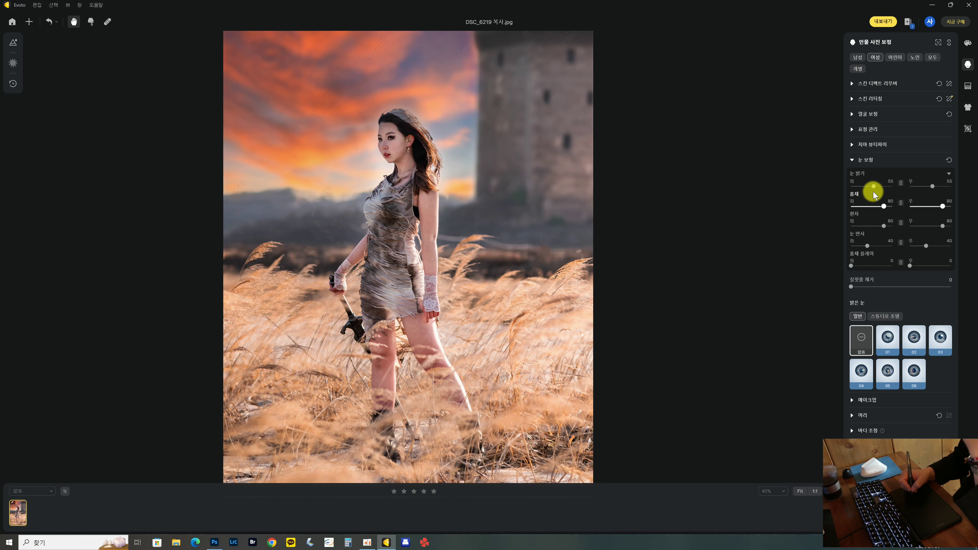
drag(872, 187, 869, 187)
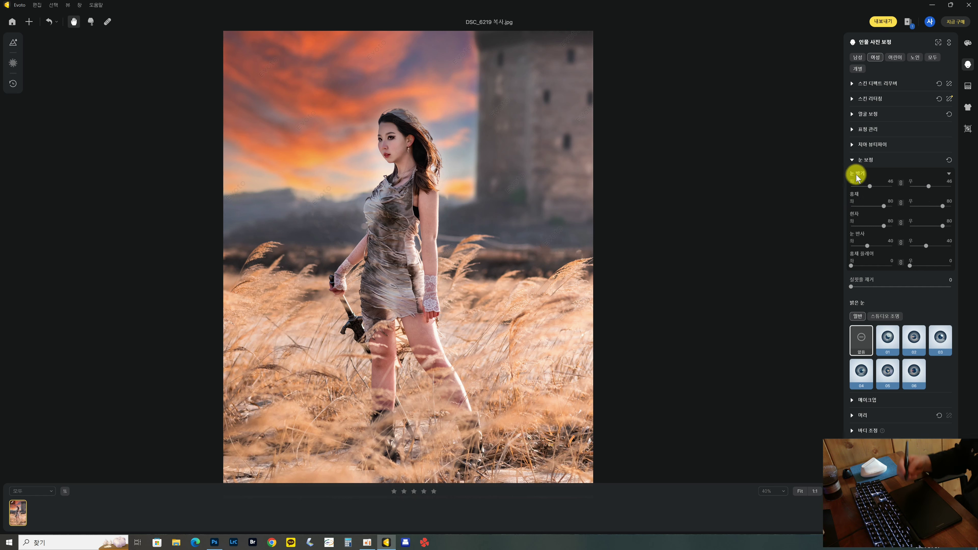
click(853, 158)
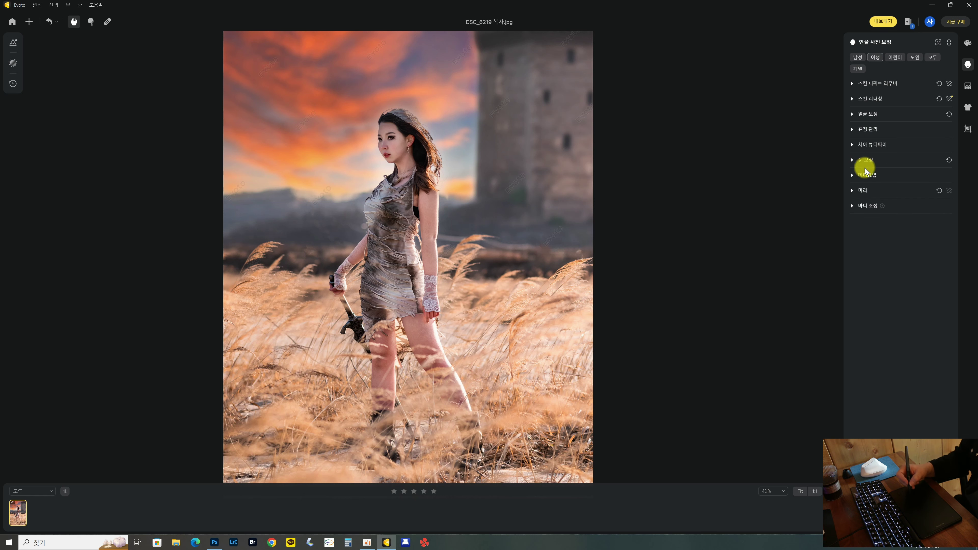
Step: Try several 메이크업 세트 presets on the woman's face and restore the set to 없음
click(853, 176)
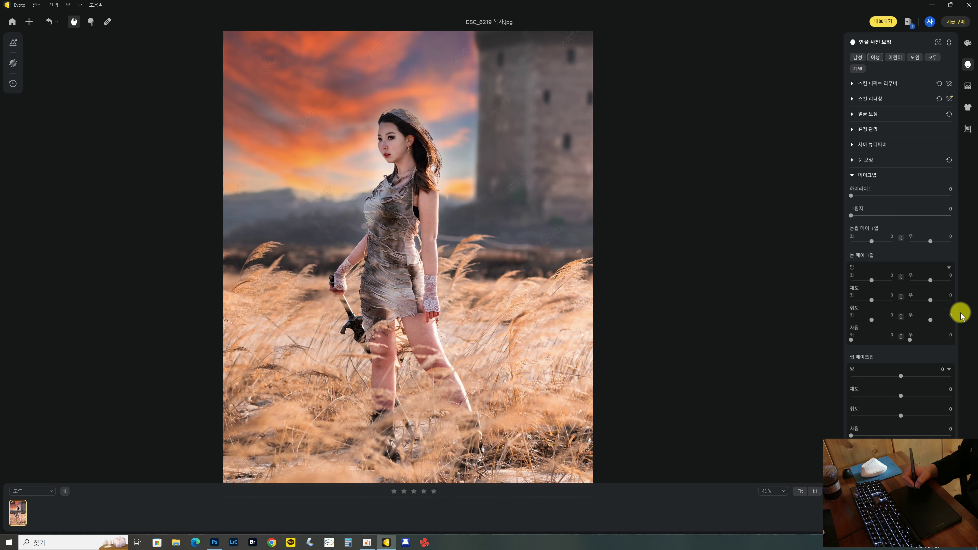
scroll(958, 321, down, 5)
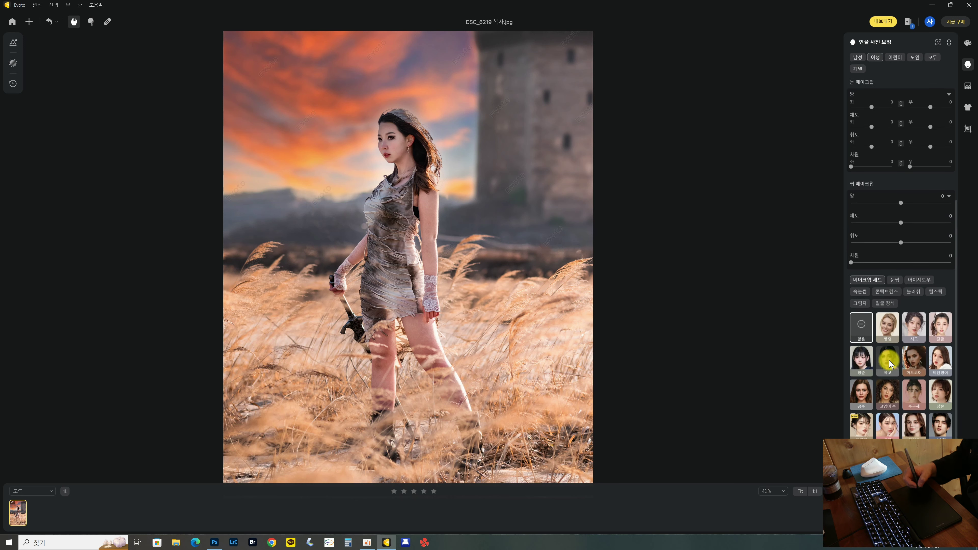
click(915, 365)
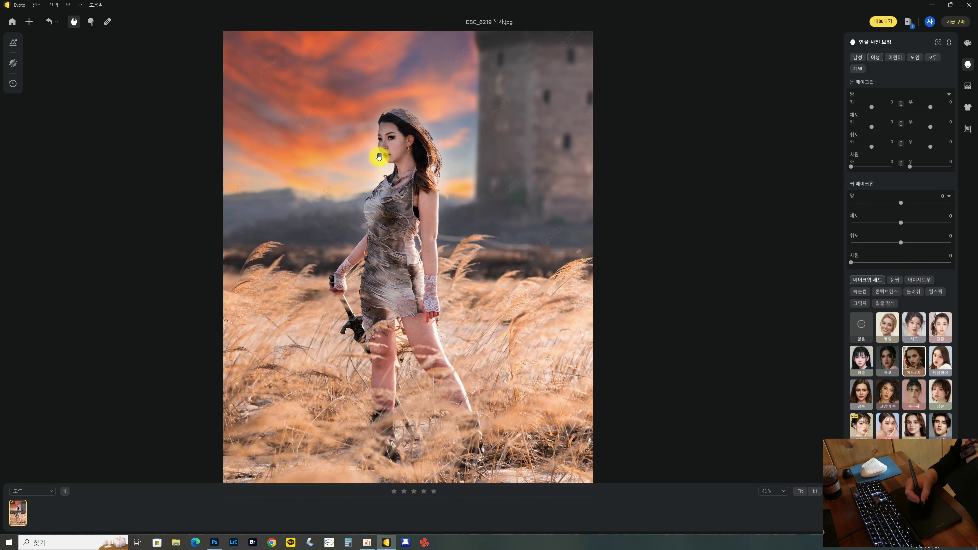
click(888, 363)
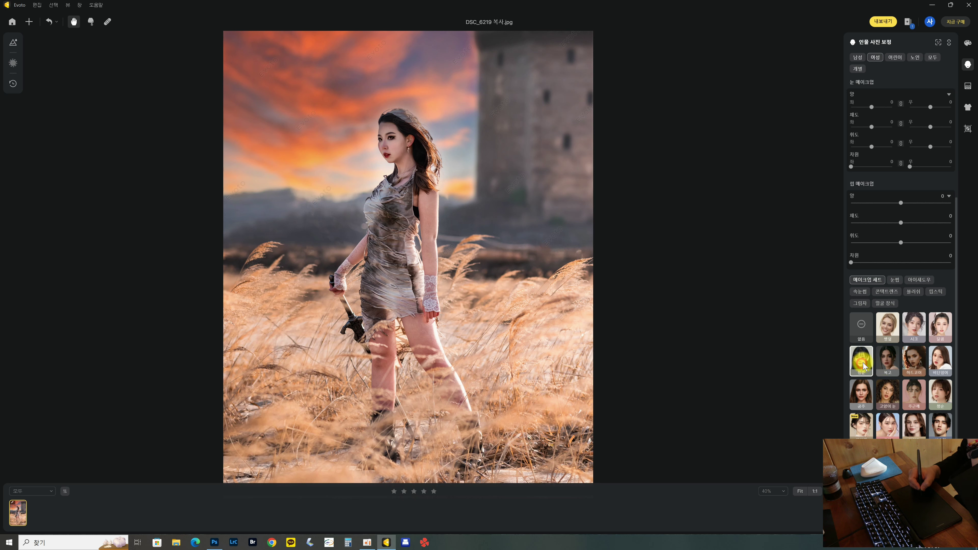
click(862, 327)
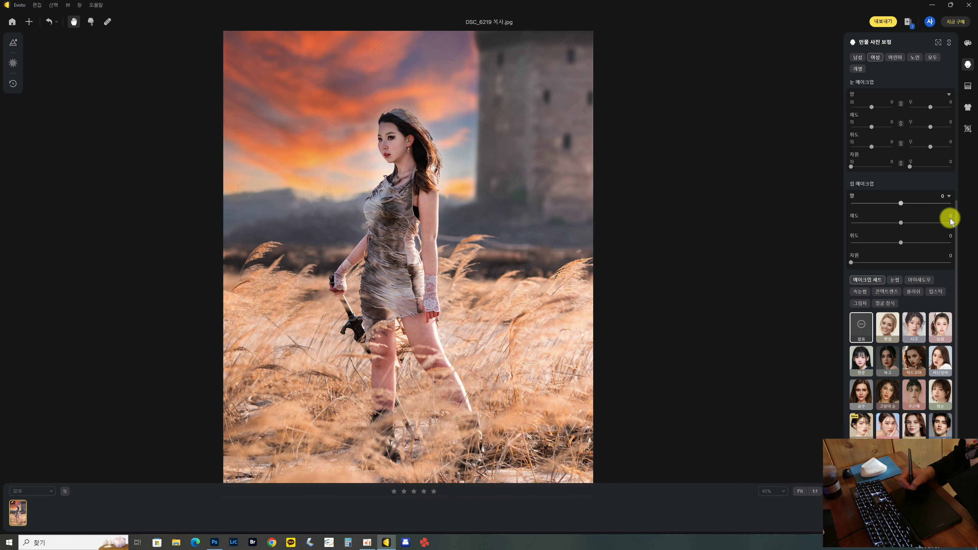
drag(956, 224, 958, 181)
scroll(880, 159, up, 3)
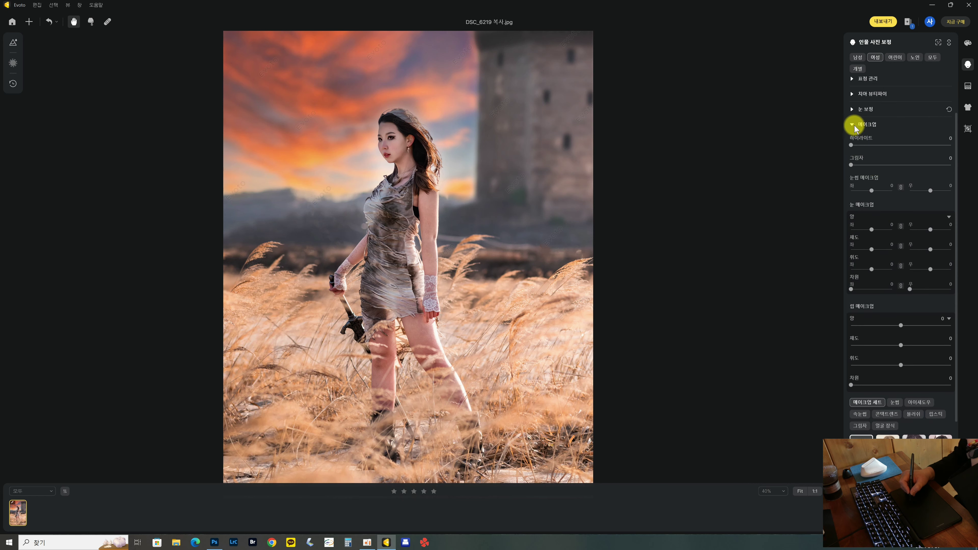
click(949, 176)
click(850, 190)
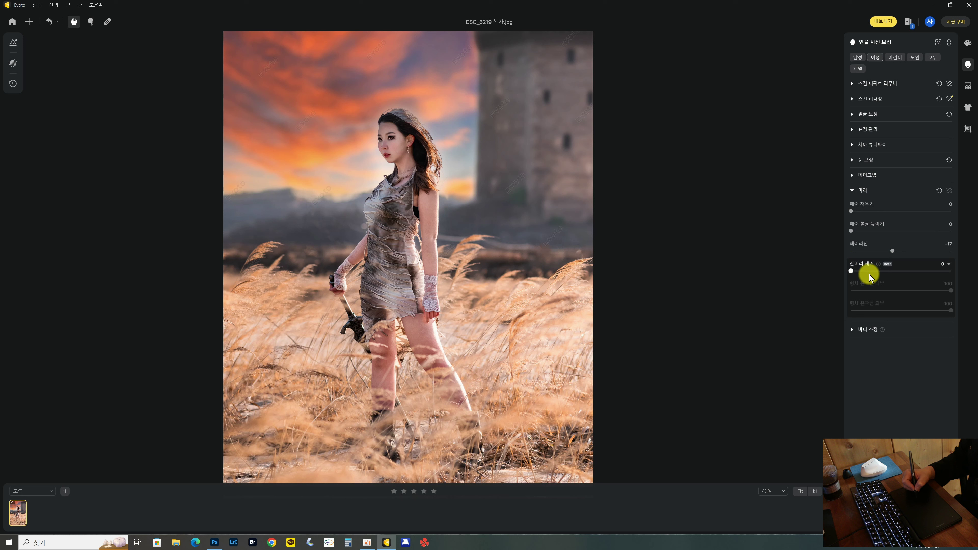
click(850, 190)
Step: In 바디 조정, set AI 몸매 보정 to -34, 바디 to -2 and 머리 to -17
click(850, 206)
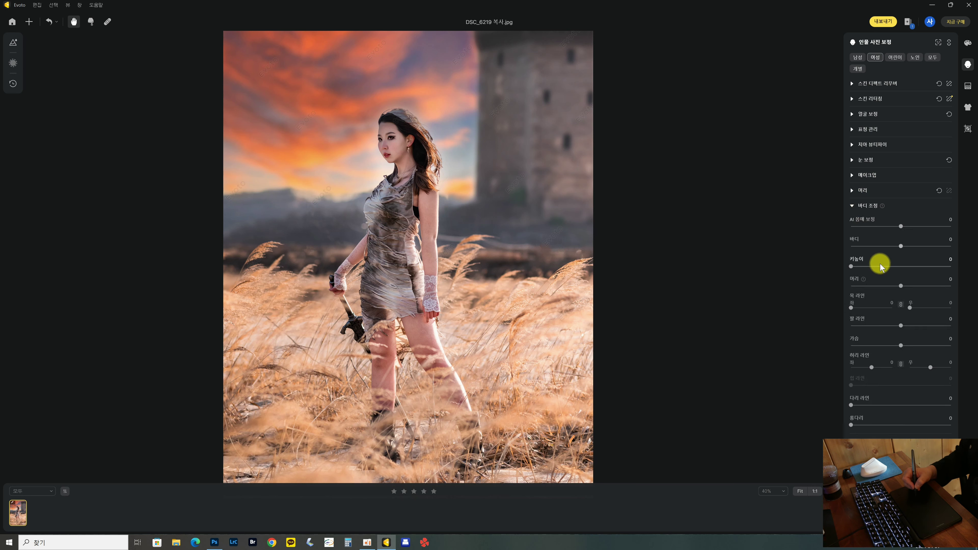
drag(901, 228, 885, 227)
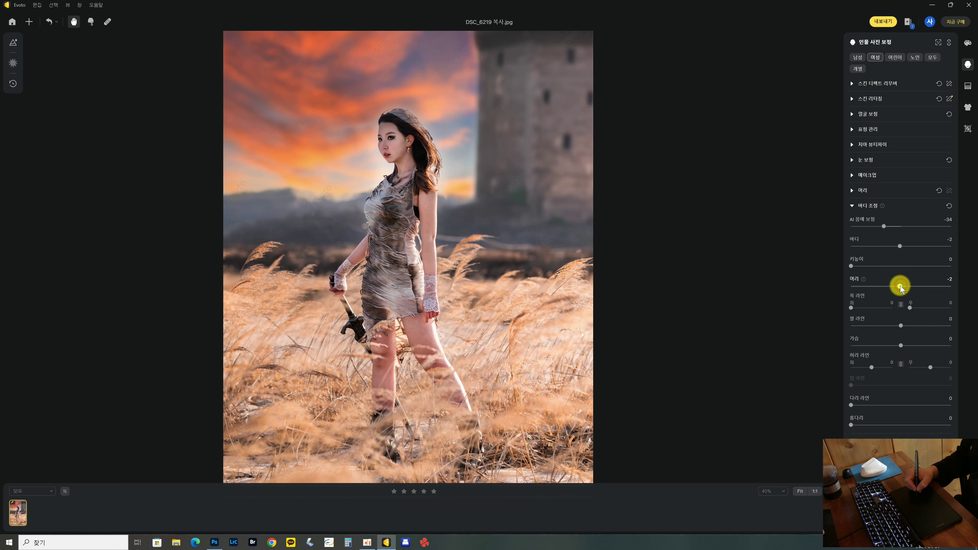
drag(900, 287, 898, 286)
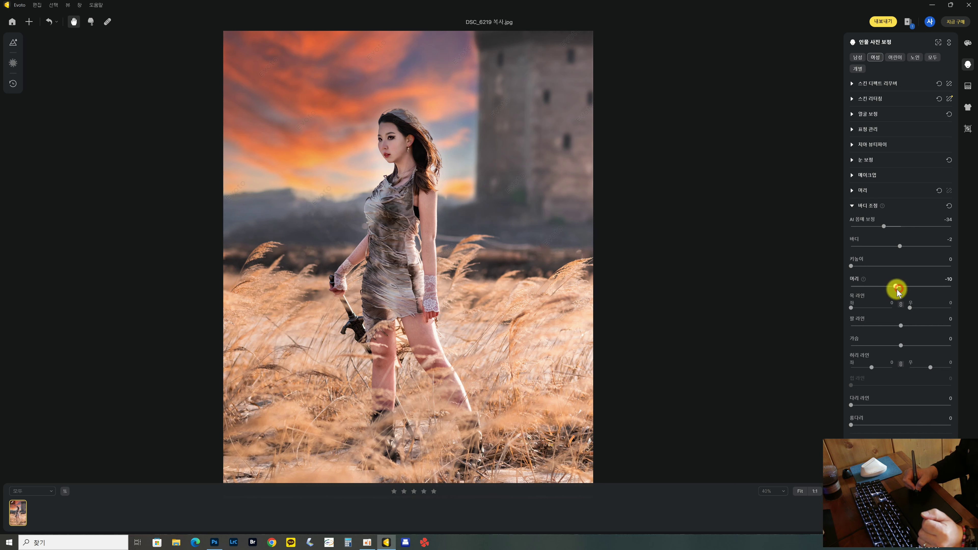
drag(886, 296, 893, 286)
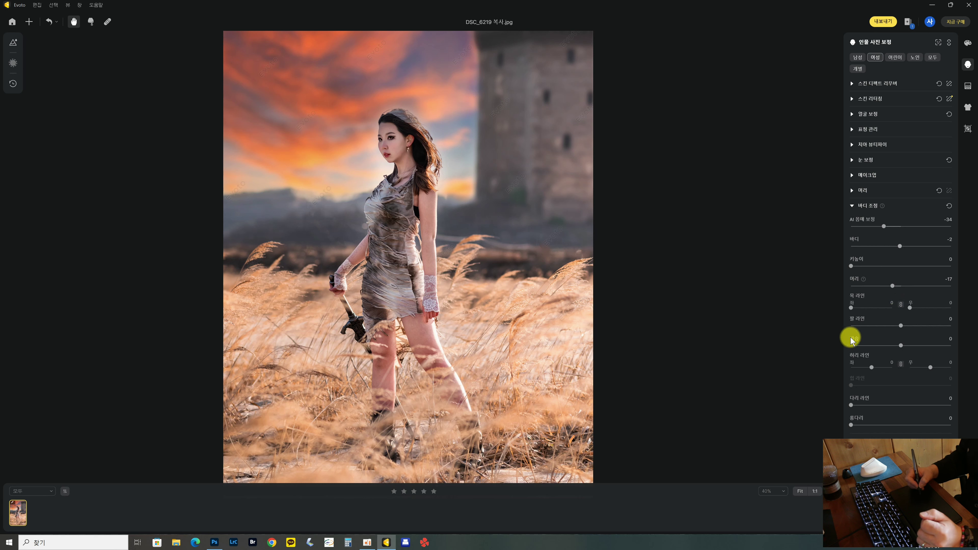
Step: In 바디 조정, unlink the 목 라인 sides and set them to 10 (left) and 19 (right), 팔 라인 to -27 and 가슴 to 15
click(901, 307)
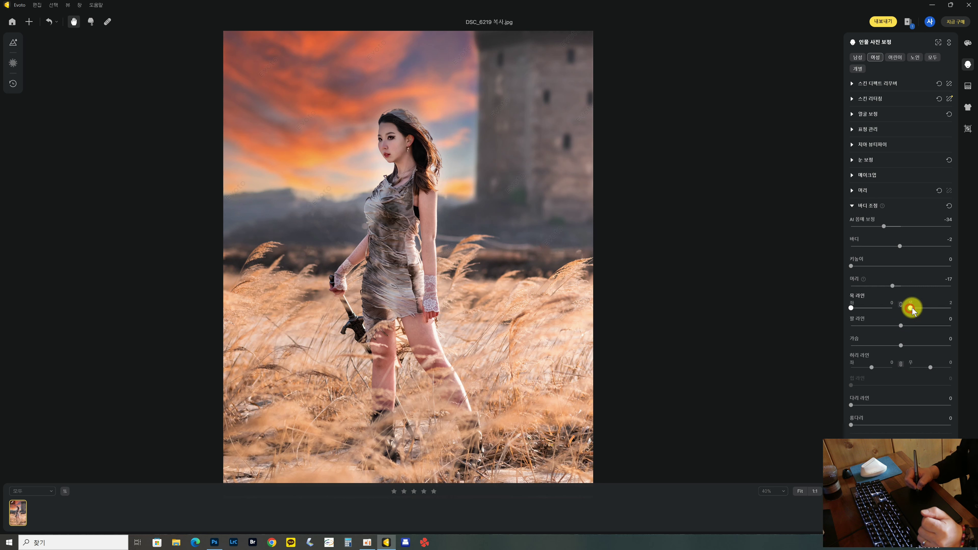
drag(920, 309, 918, 308)
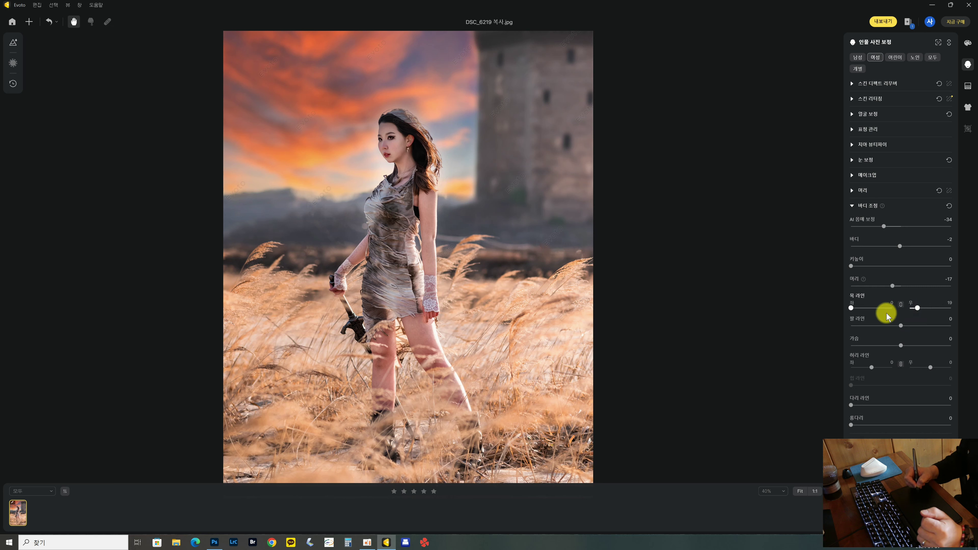
drag(858, 308, 855, 308)
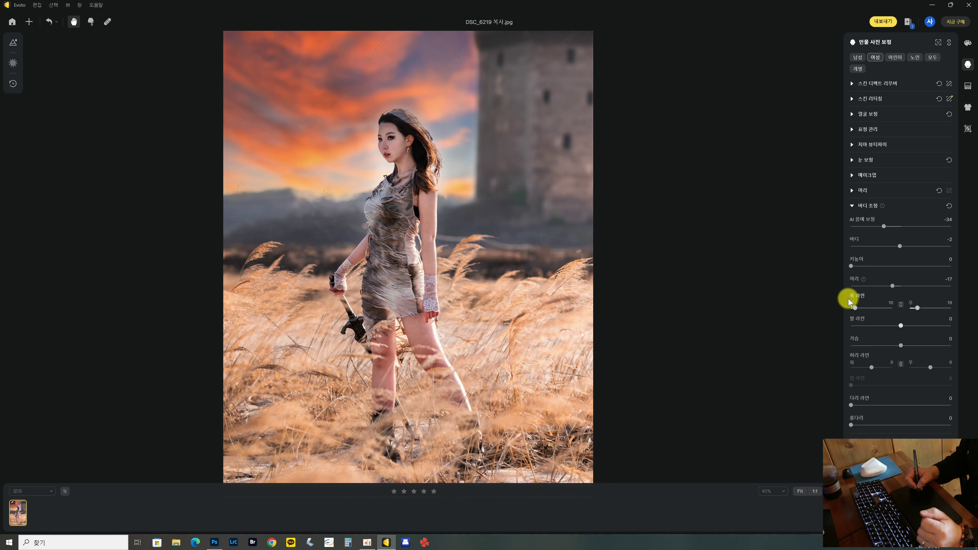
drag(903, 327, 890, 327)
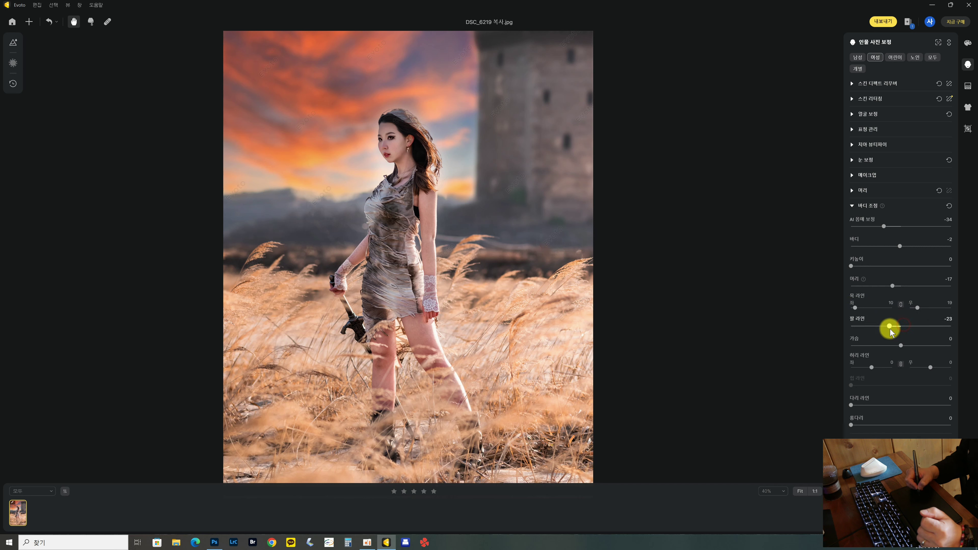
click(902, 346)
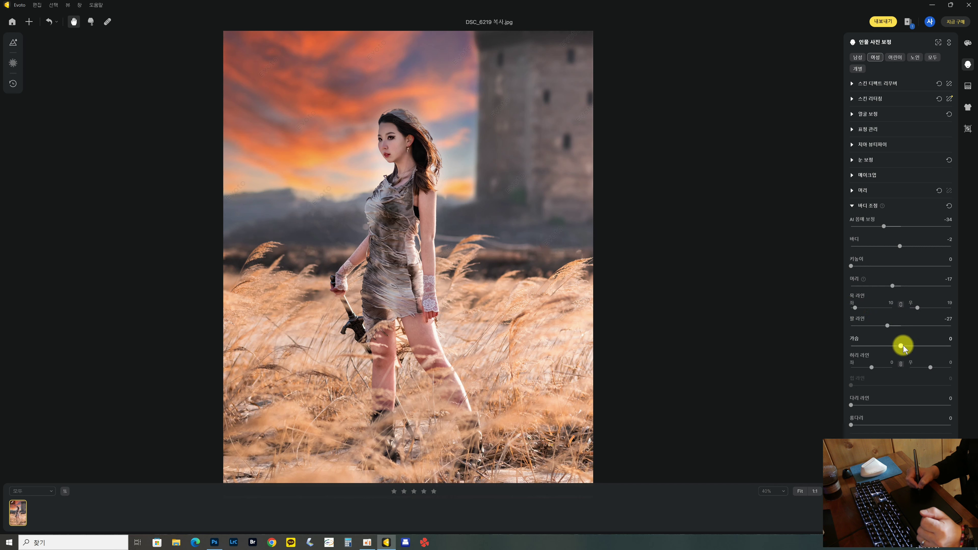
mouse_move(903, 347)
mouse_down()
mouse_move(920, 343)
mouse_move(908, 346)
mouse_up()
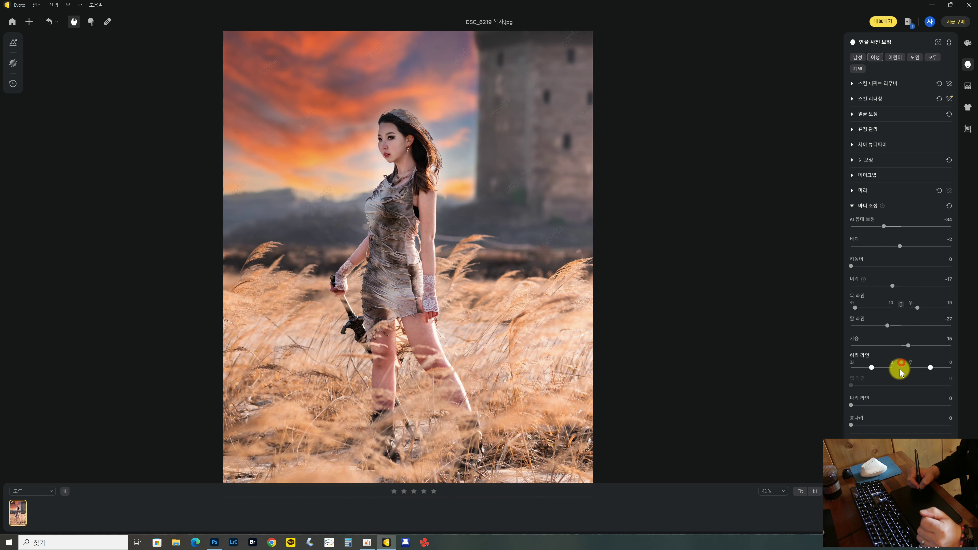
Step: Unlink 허리 라인 and set it to -89 (left) and -13 (right), 다리 라인 to 40 and AI 몸매 보정 to -51
drag(872, 367, 879, 367)
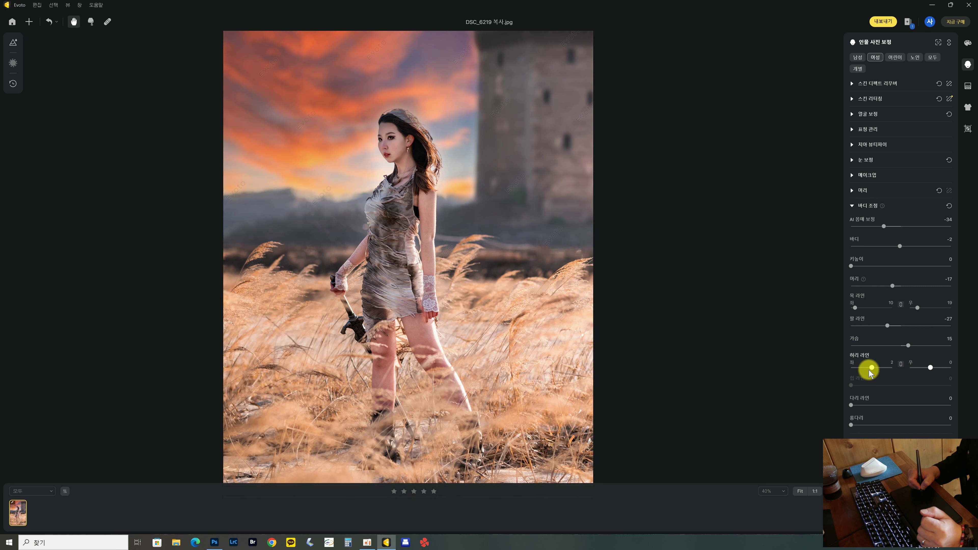
drag(856, 377, 855, 377)
drag(931, 367, 925, 370)
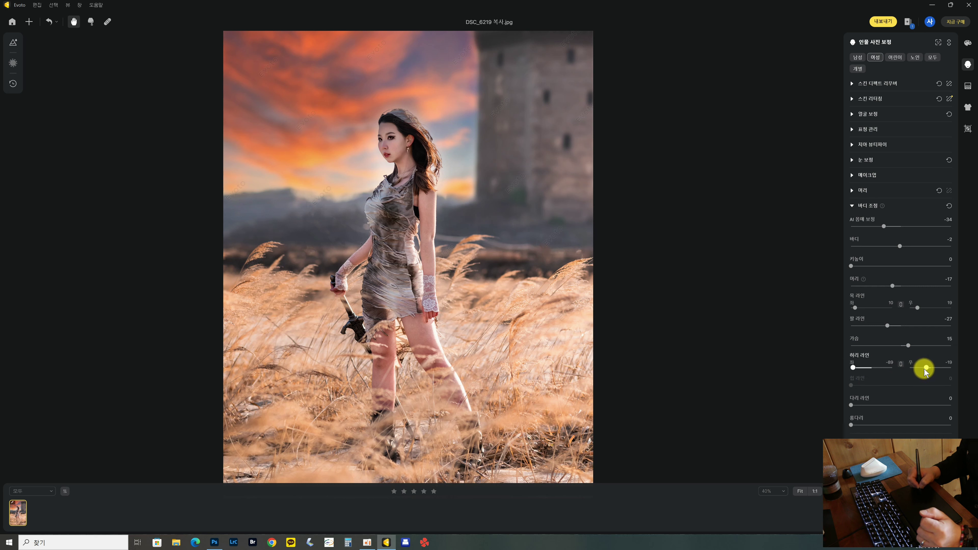
click(852, 406)
drag(863, 402, 898, 402)
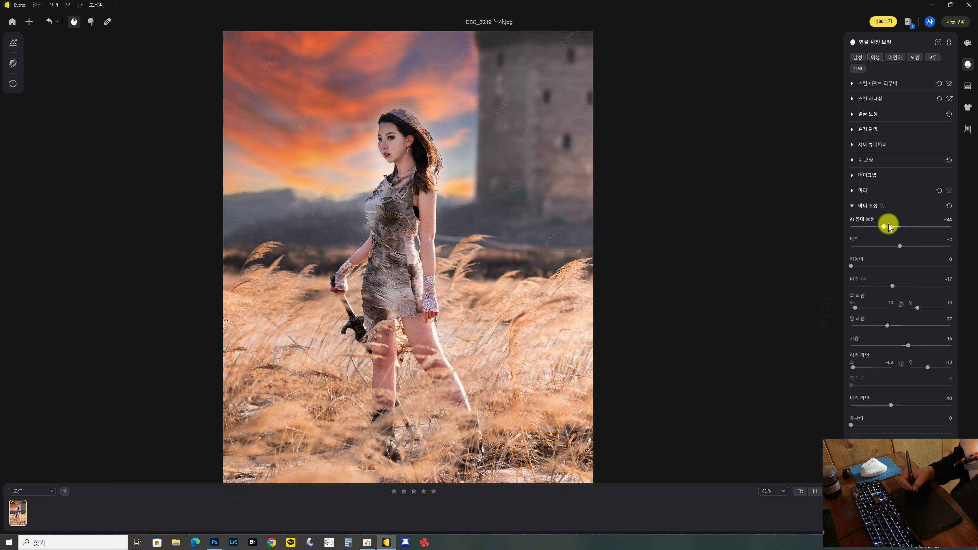
drag(881, 226, 877, 230)
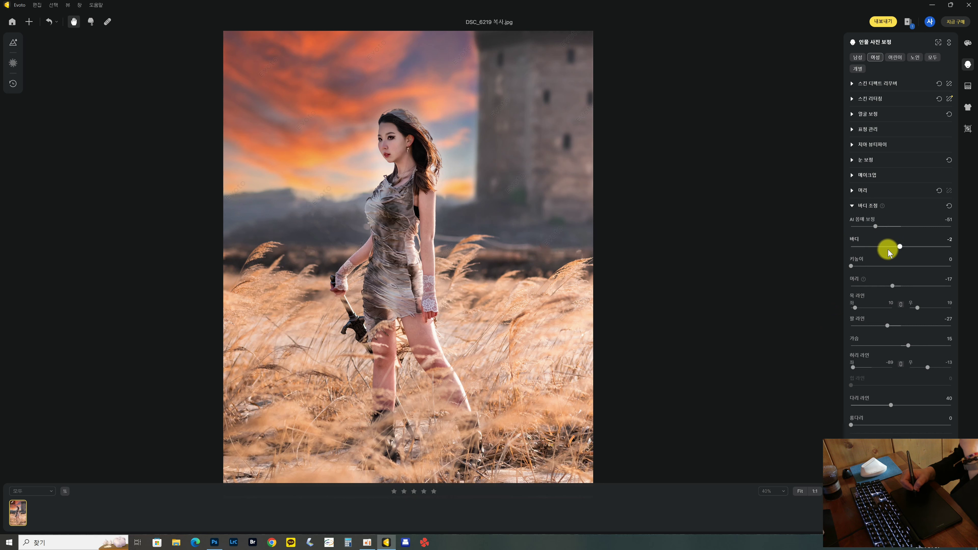
click(900, 247)
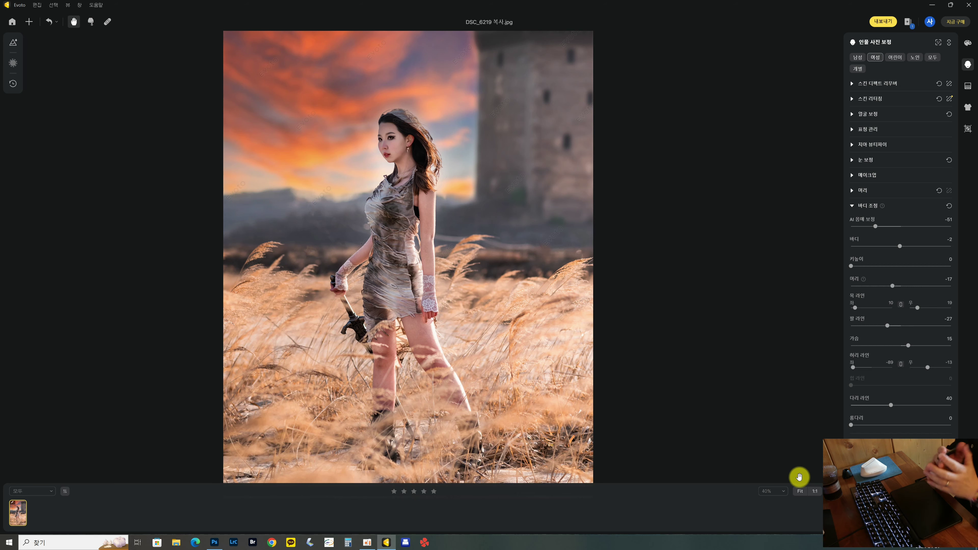
Step: Export the retouched photo to the original photo folder
click(882, 22)
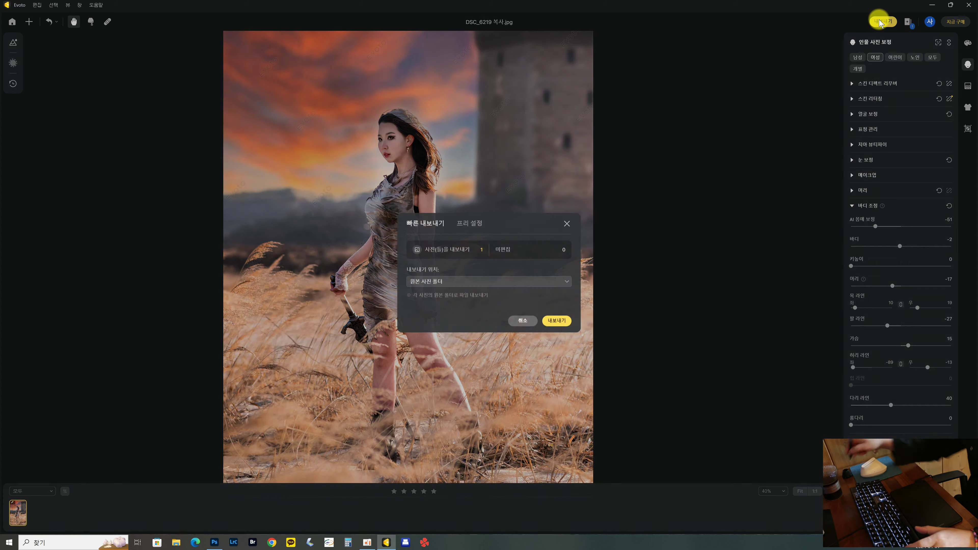
click(557, 321)
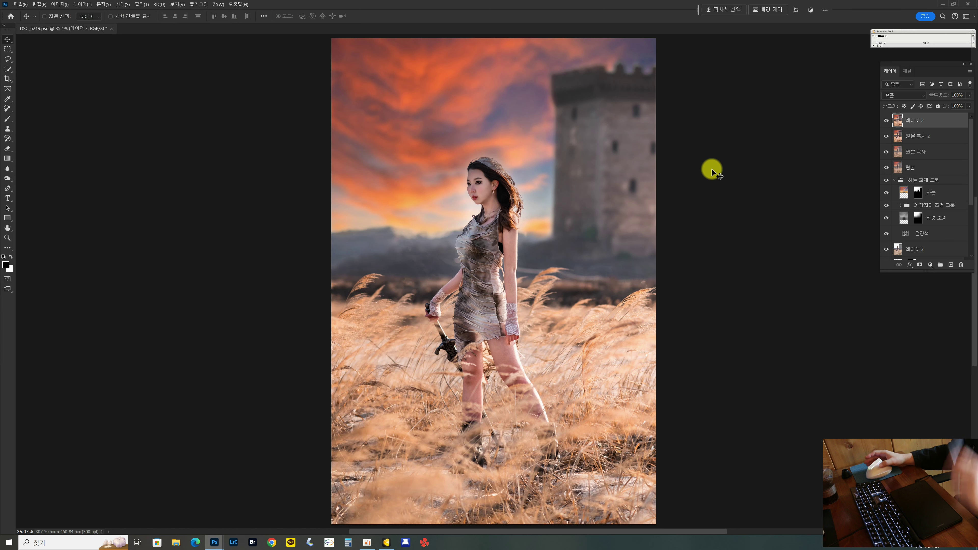
Step: In Photoshop, rename the top layer to 에보토 and toggle the upper layers' visibility to compare before and after
click(917, 123)
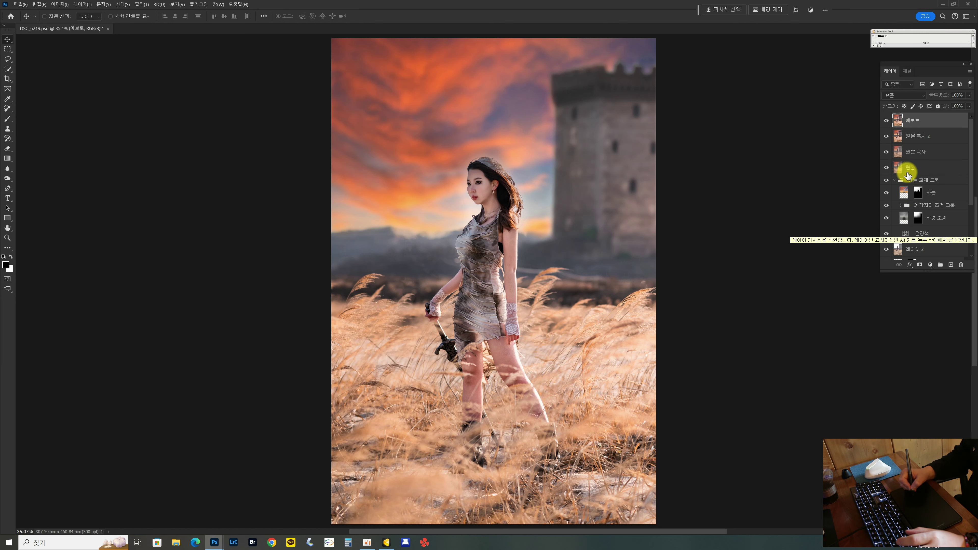
drag(887, 120, 885, 169)
click(884, 120)
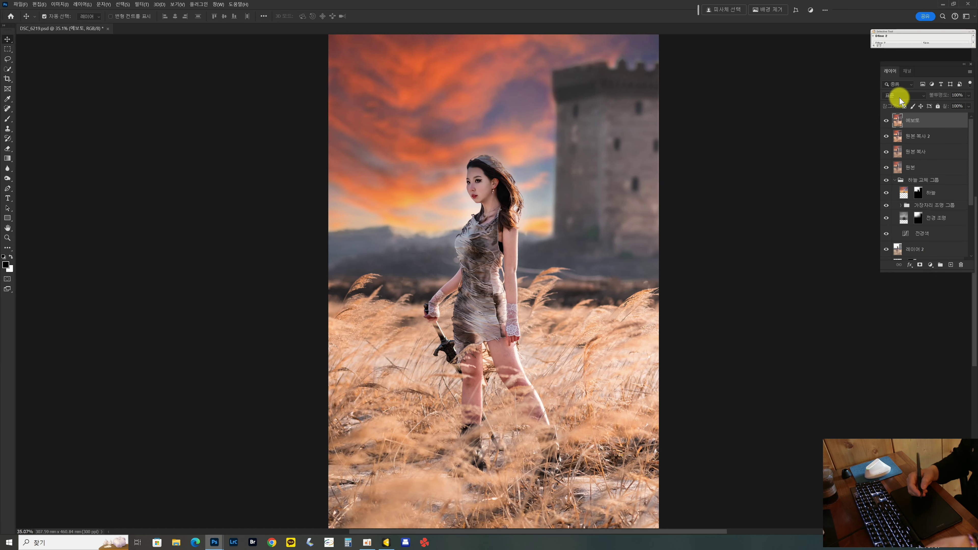
Step: Duplicate the 에보토 layer twice, add a black mask to the top copy and ready the Brush with white as foreground
key(ctrl+1)
drag(566, 224, 531, 229)
key(ctrl+alt+space)
key(ctrl+j)
key(ctrl+j)
key(b)
key(x)
key(ctrl+plus)
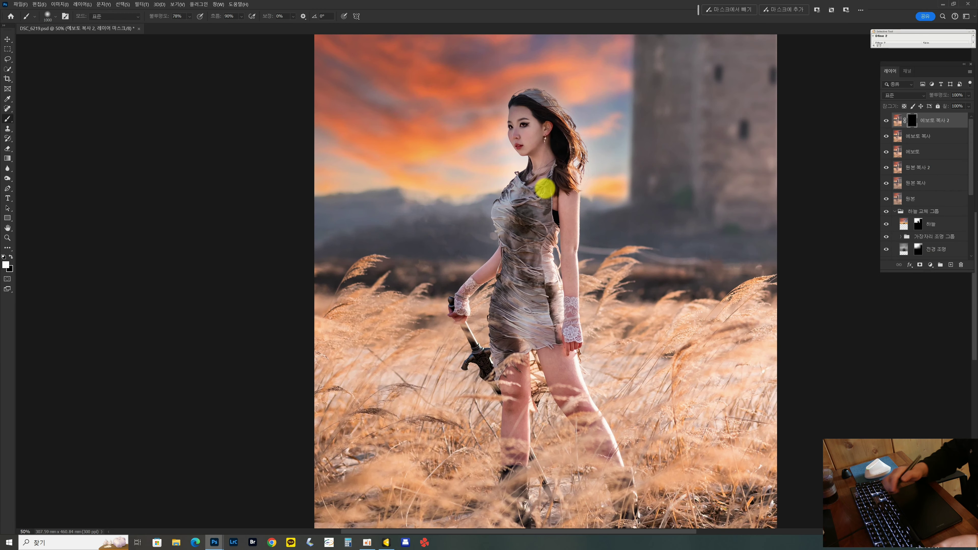
key(ctrl+plus)
Step: With the brush at 17% opacity and a small size, paint white on the top copy's mask over the woman's face
mouse_move(574, 89)
mouse_down()
mouse_move(563, 209)
mouse_move(561, 150)
mouse_up()
click(178, 17)
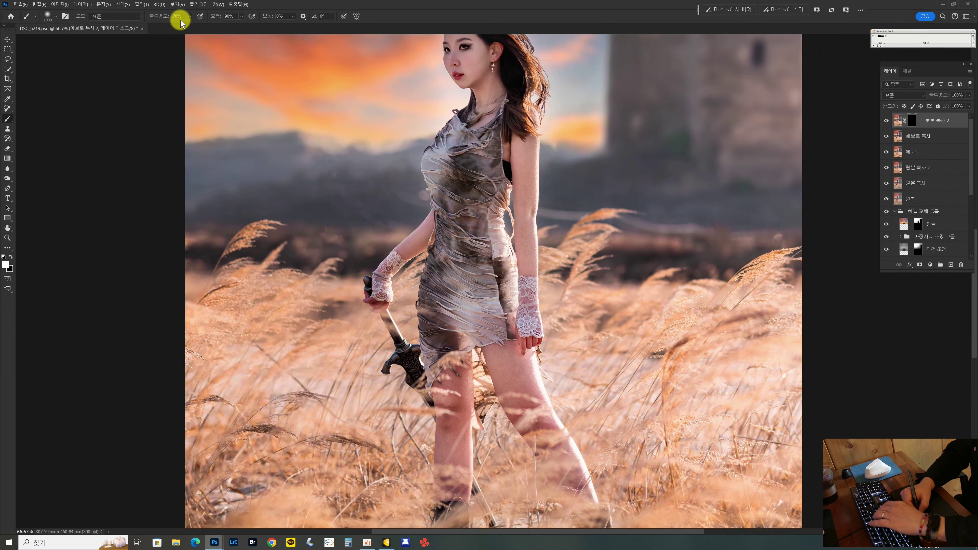
key(bracketleft)
key(bracketleft)
key(bracketleft)
key(bracketleft)
key(bracketleft)
key(bracketleft)
key(bracketleft)
key(bracketleft)
key(bracketleft)
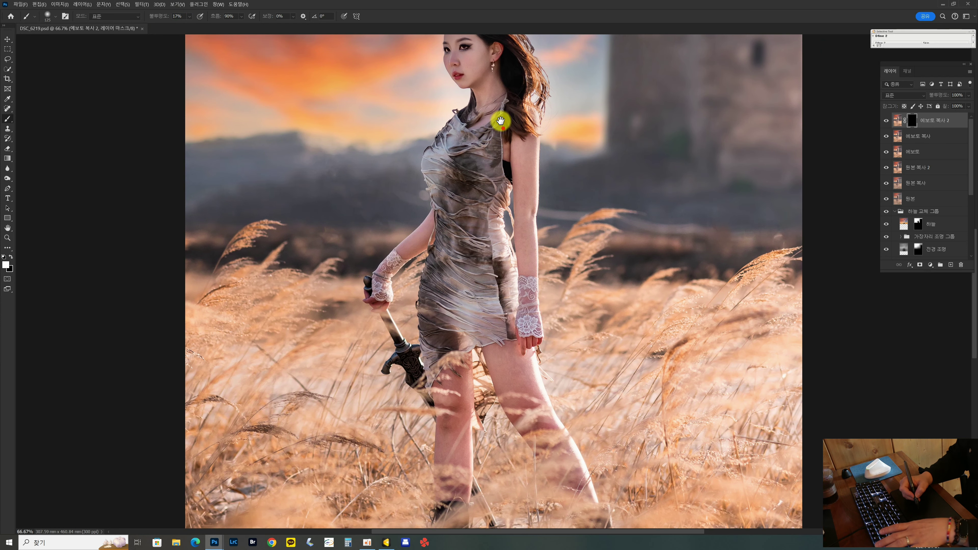
drag(498, 121, 502, 157)
key(bracketleft)
key(bracketleft)
key(bracketleft)
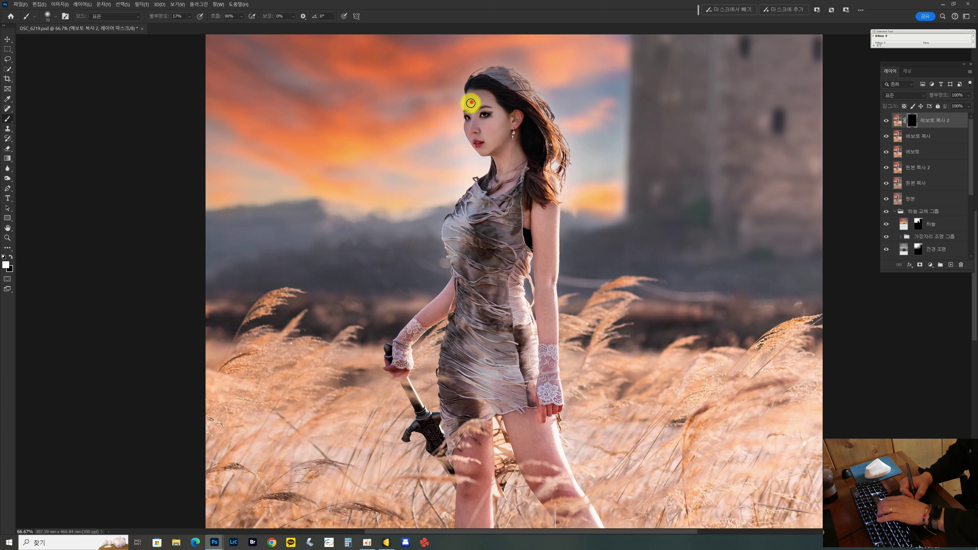
mouse_move(471, 102)
mouse_down()
mouse_move(494, 106)
mouse_move(476, 128)
mouse_move(493, 127)
mouse_move(502, 163)
mouse_move(518, 143)
mouse_up()
key(bracketleft)
key(bracketleft)
key(bracketleft)
key(bracketright)
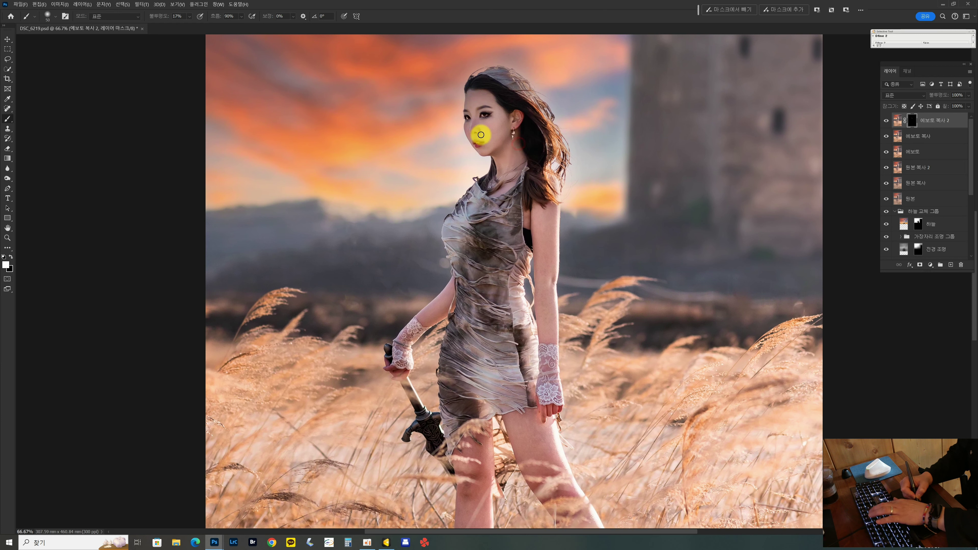
drag(467, 126, 468, 127)
Step: Paint white on the top copy's mask over the skin of both of the woman's arms, adjusting the brush size
key(bracketright)
key(bracketright)
key(bracketright)
mouse_move(528, 221)
mouse_down()
mouse_move(547, 296)
mouse_move(552, 210)
mouse_up()
key(bracketright)
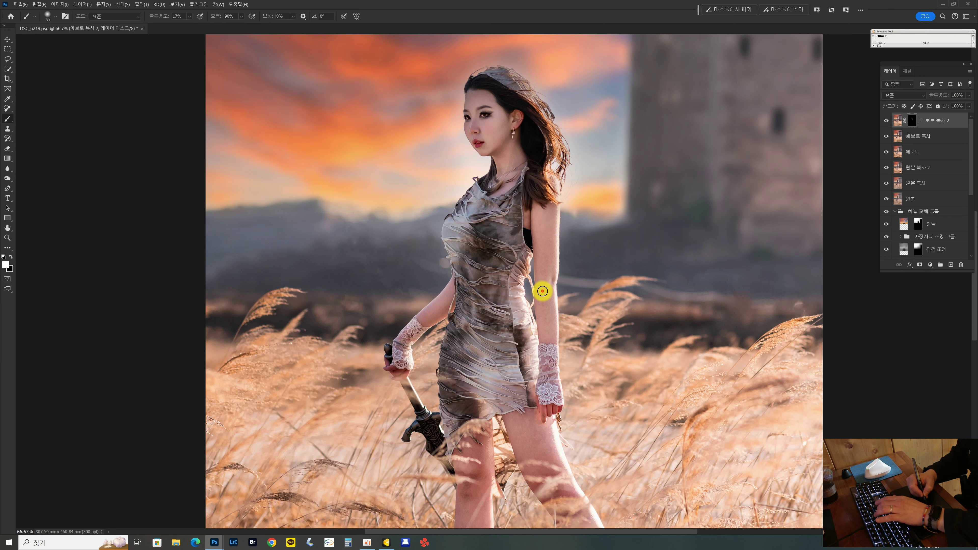
drag(455, 312, 428, 306)
key(bracketleft)
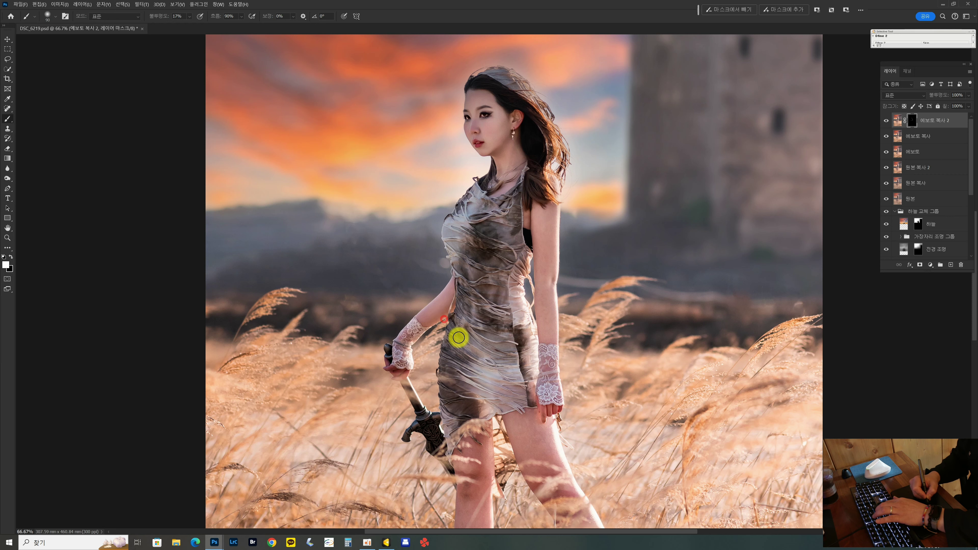
Step: Paint white on the top copy's mask over the skin of both legs
mouse_move(552, 431)
mouse_down()
mouse_move(559, 227)
mouse_move(509, 234)
mouse_move(516, 217)
mouse_move(538, 251)
mouse_move(543, 231)
mouse_up()
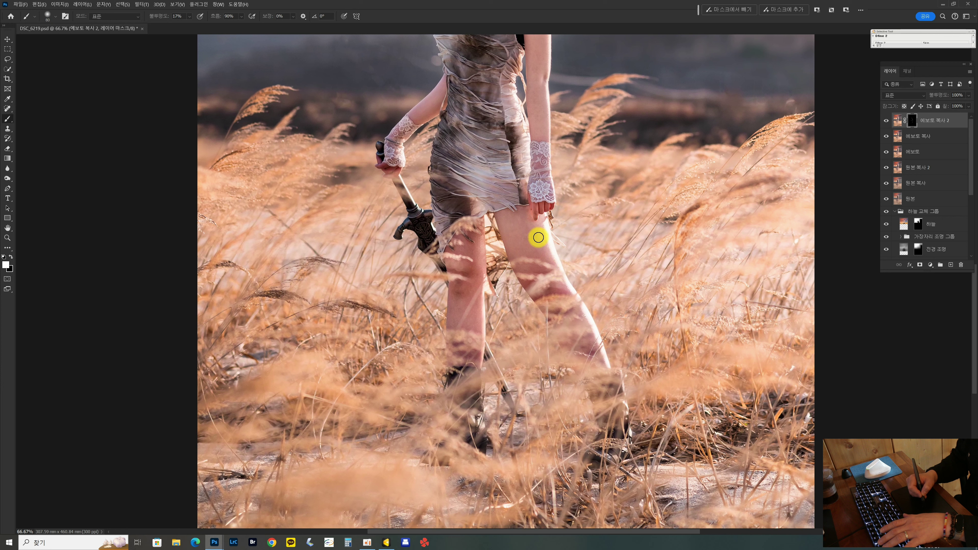
mouse_move(551, 290)
mouse_down()
mouse_move(535, 242)
mouse_move(517, 227)
mouse_move(465, 249)
mouse_move(578, 319)
mouse_move(559, 286)
mouse_move(580, 330)
mouse_up()
mouse_move(460, 242)
mouse_down()
mouse_move(477, 252)
mouse_move(485, 287)
mouse_move(456, 271)
mouse_move(454, 317)
mouse_move(469, 321)
mouse_move(476, 352)
mouse_up()
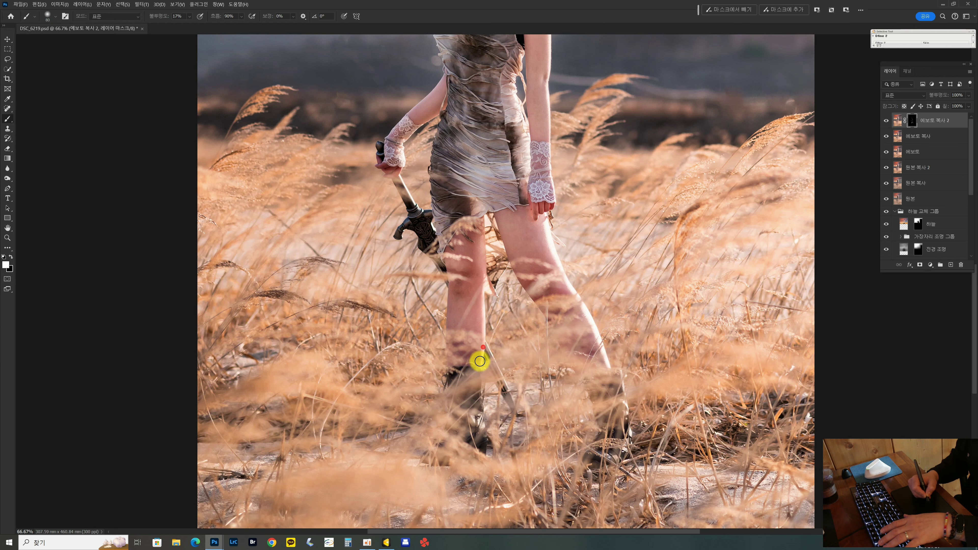
Step: Add further mask strokes along the woman's shoulder and near arm, and merge the masked copy into the layer below
mouse_move(468, 187)
mouse_down()
mouse_move(494, 279)
mouse_move(469, 314)
mouse_up()
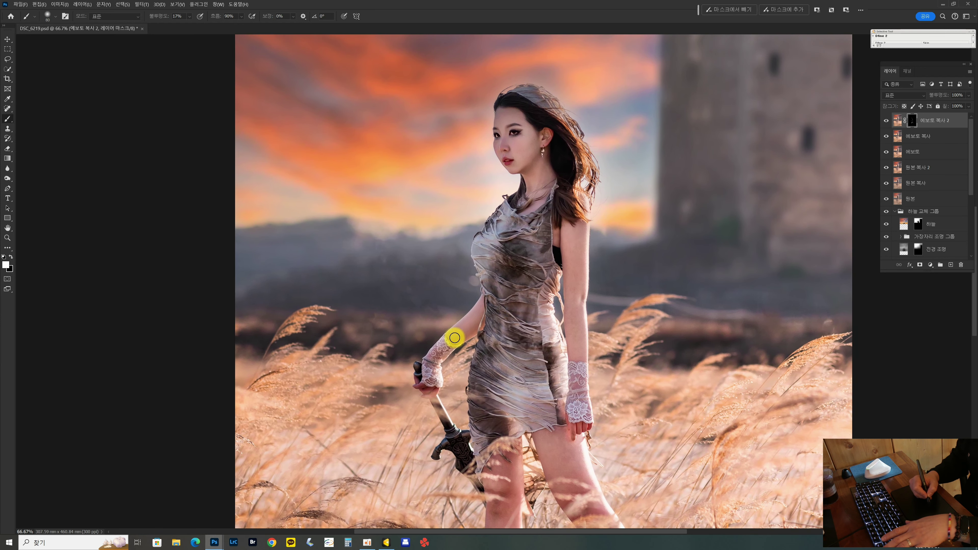
click(563, 235)
drag(580, 226, 583, 348)
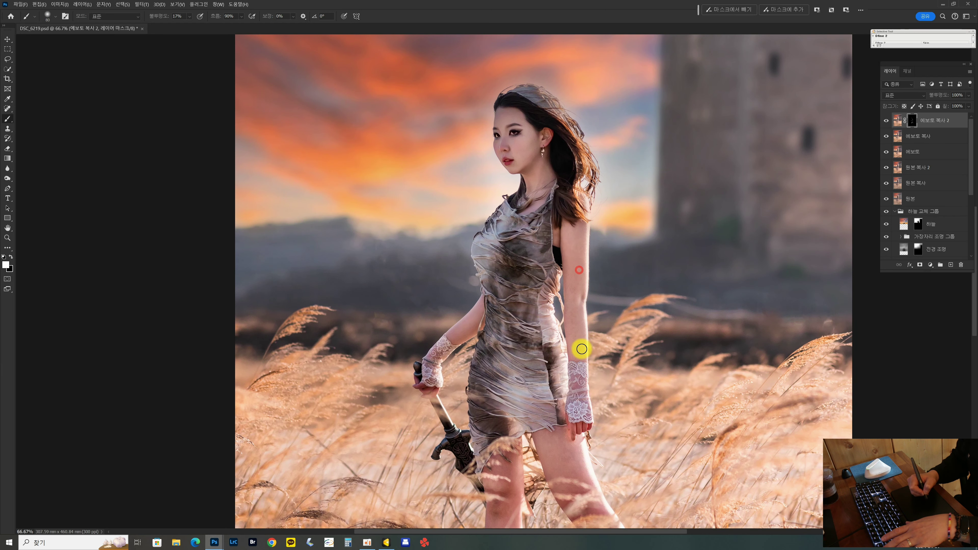
key(ctrl+e)
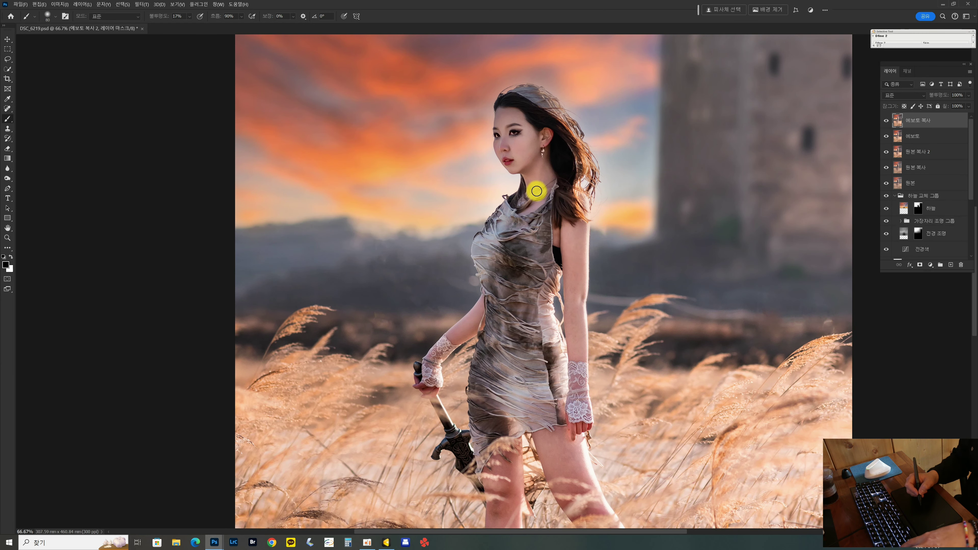
key(ctrl+0)
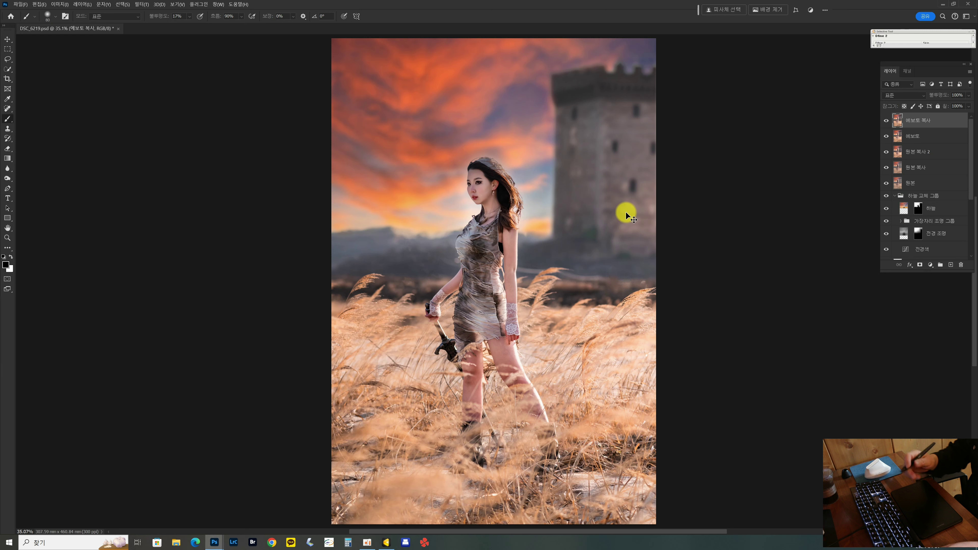
Step: Duplicate the merged layer and set its contrast to +7 in the Camera Raw filter
key(ctrl+j)
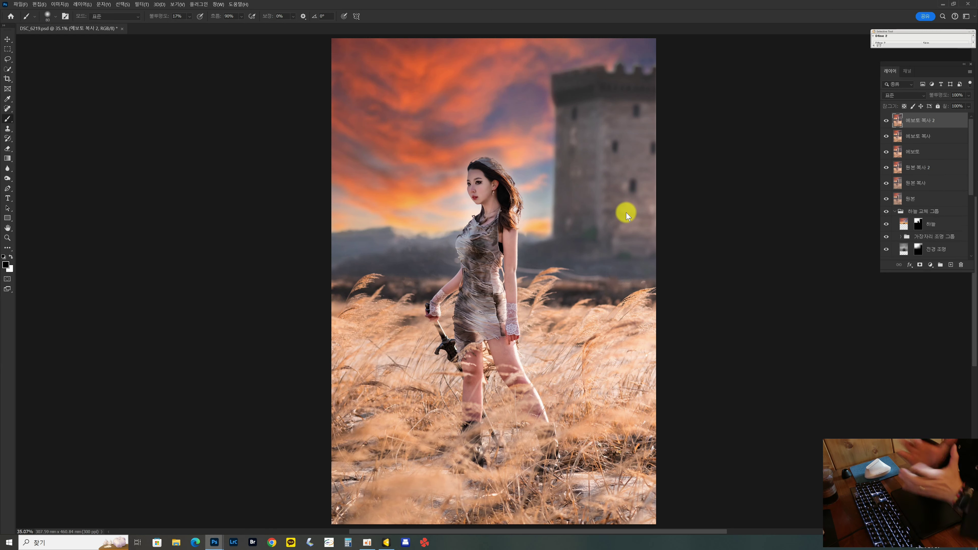
key(ctrl+shift+a)
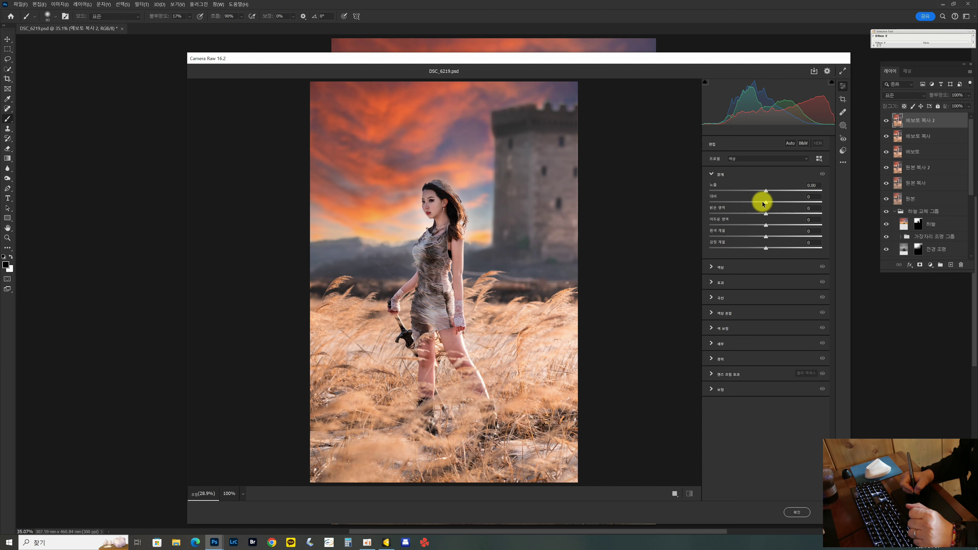
drag(768, 200, 775, 206)
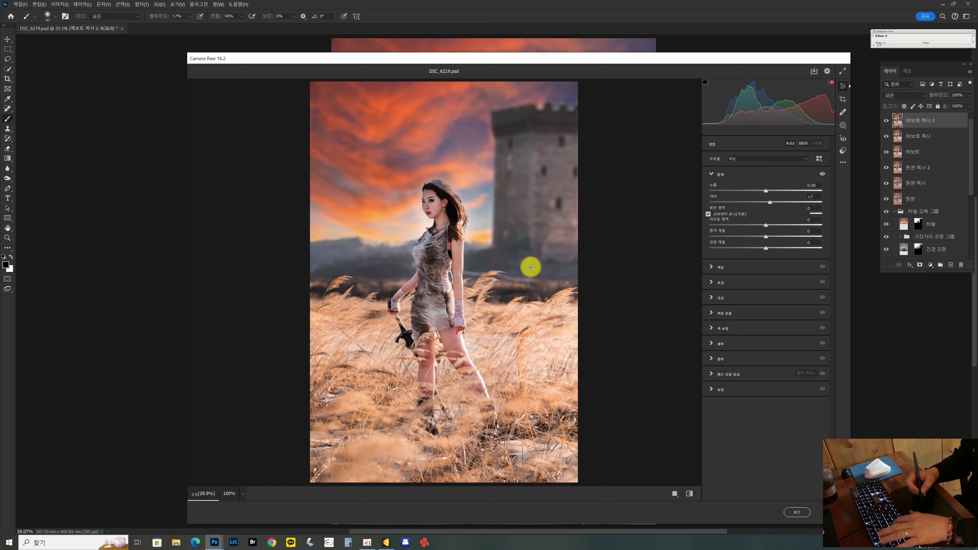
Step: Create a radial gradient mask around the woman with exposure +0.20, contrast -3, highlights +16 and shadows +14
key(j)
drag(432, 277, 510, 395)
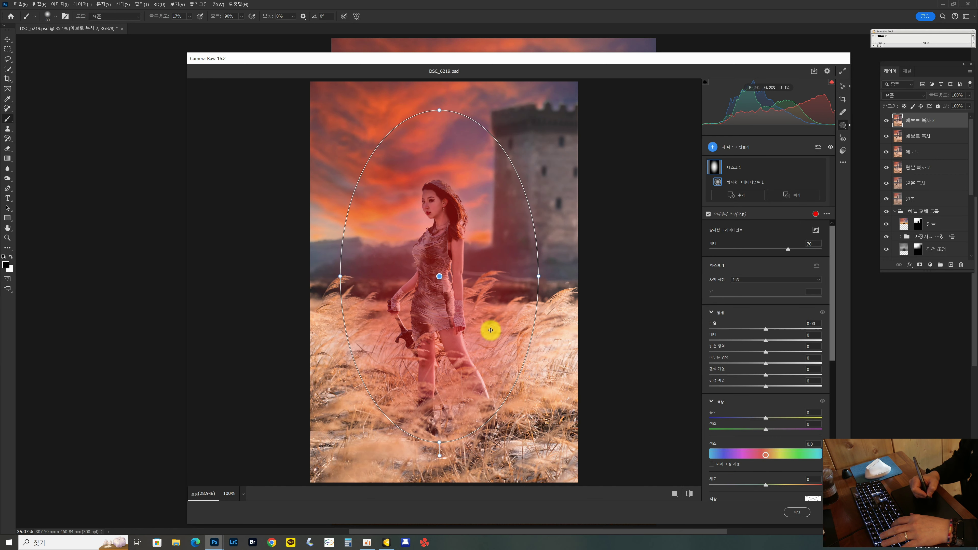
click(764, 340)
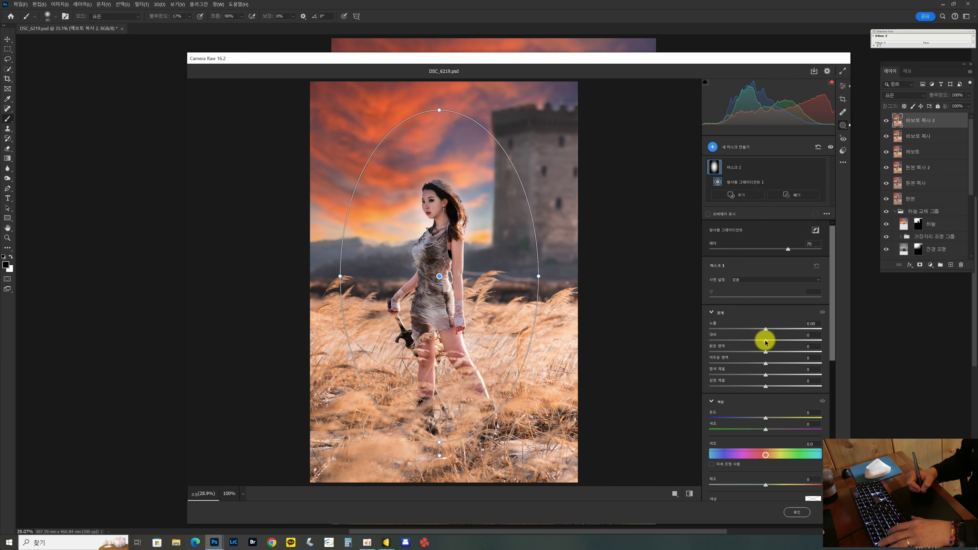
drag(769, 330, 771, 329)
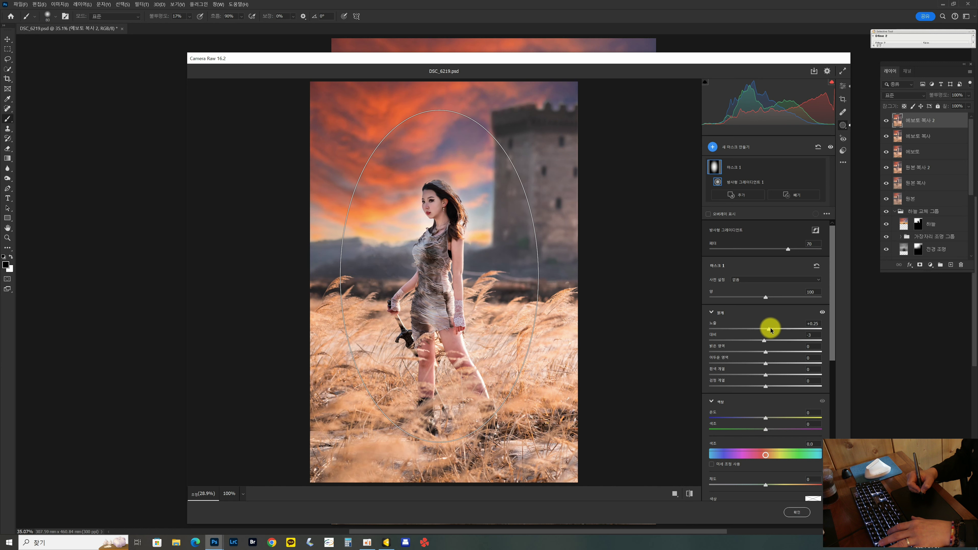
click(775, 352)
click(775, 364)
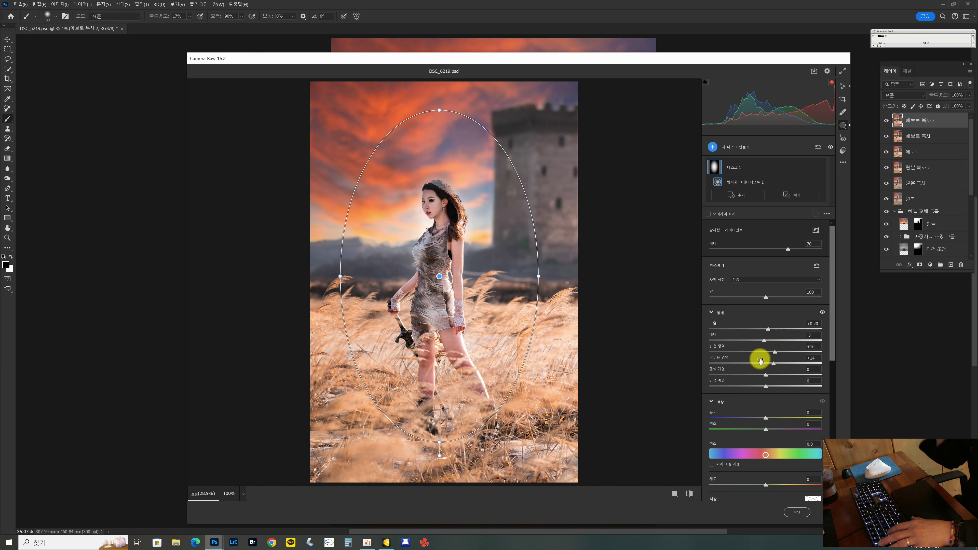
Step: Set the radial mask's highlights to +10 and whites to -6, and add a second, inverted radial gradient mask around the woman
drag(775, 352, 762, 375)
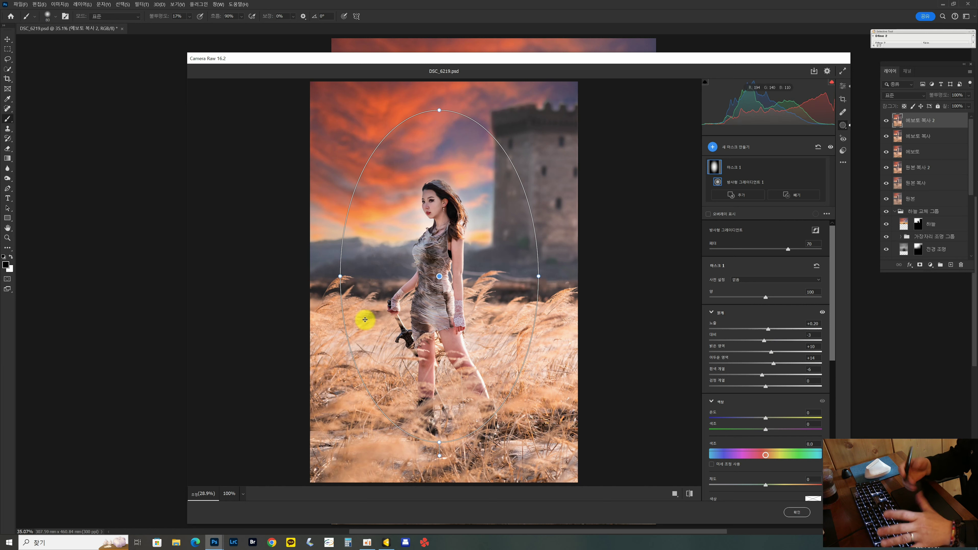
key(j)
drag(439, 282, 509, 415)
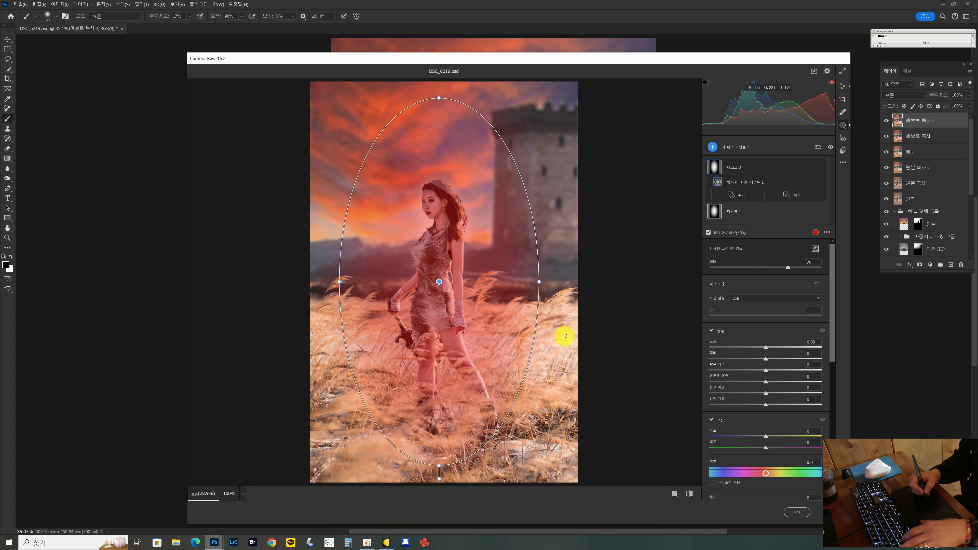
drag(439, 282, 441, 274)
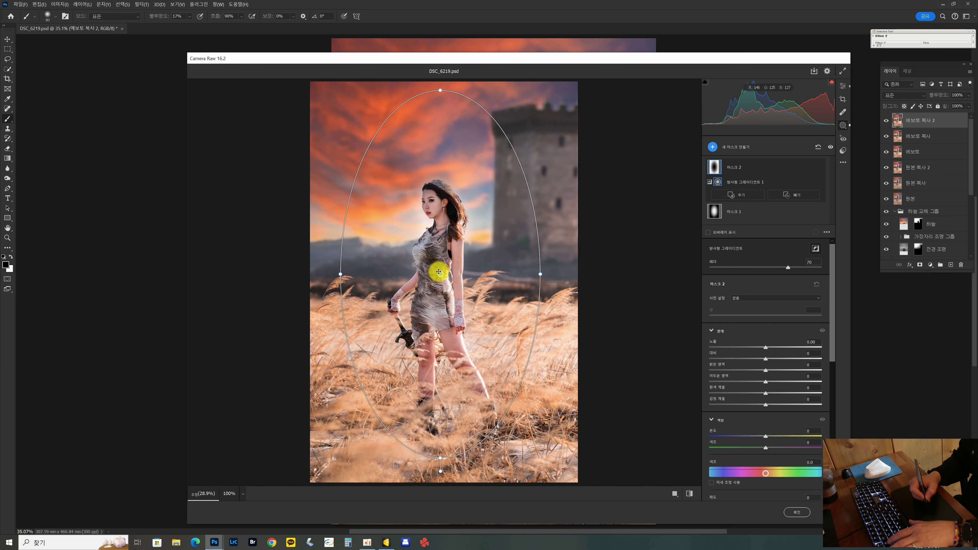
Step: Darken the area outside the woman with exposure -0.15, raise its contrast, and set clarity to +8 and dehaze to +9
drag(767, 348, 764, 346)
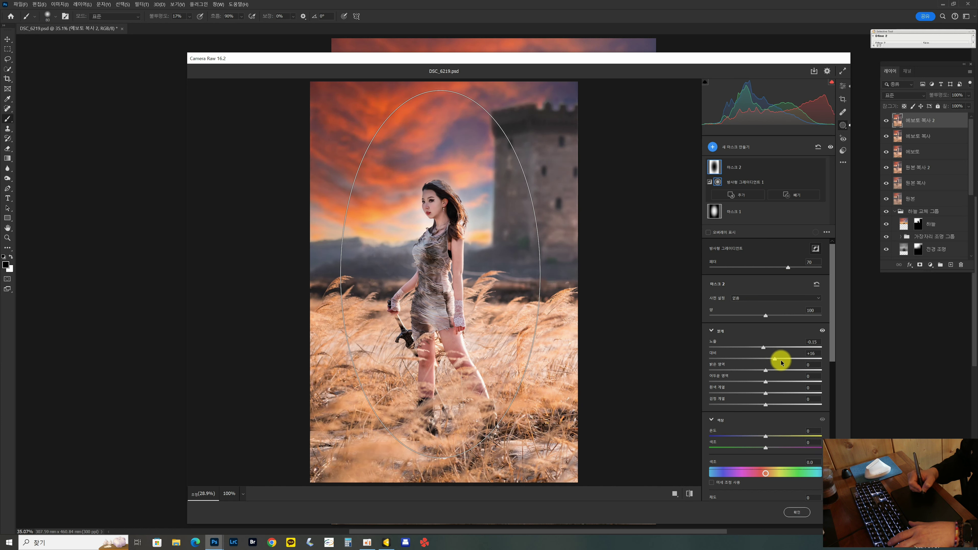
mouse_move(772, 390)
mouse_down()
mouse_move(764, 408)
mouse_move(764, 393)
mouse_up()
drag(831, 344, 841, 428)
click(712, 348)
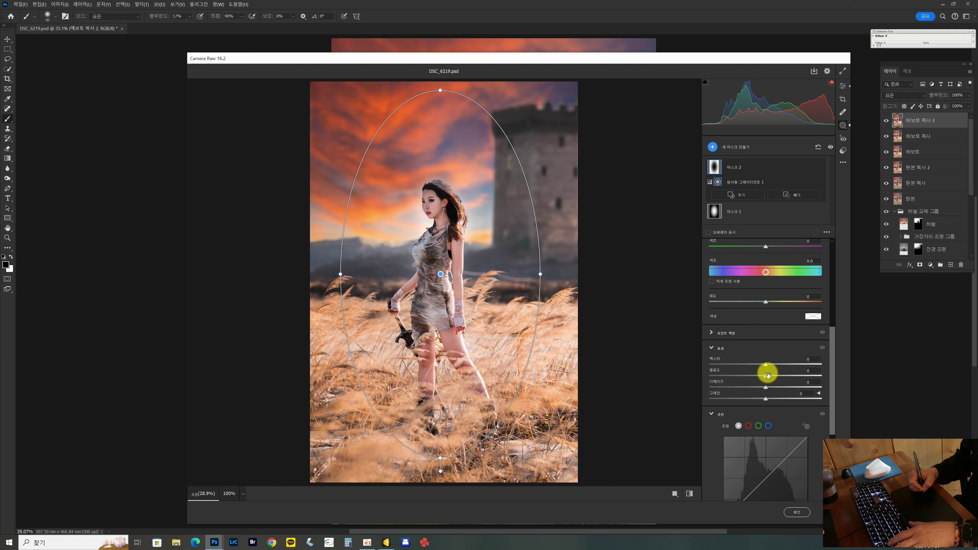
click(771, 375)
drag(770, 387, 770, 387)
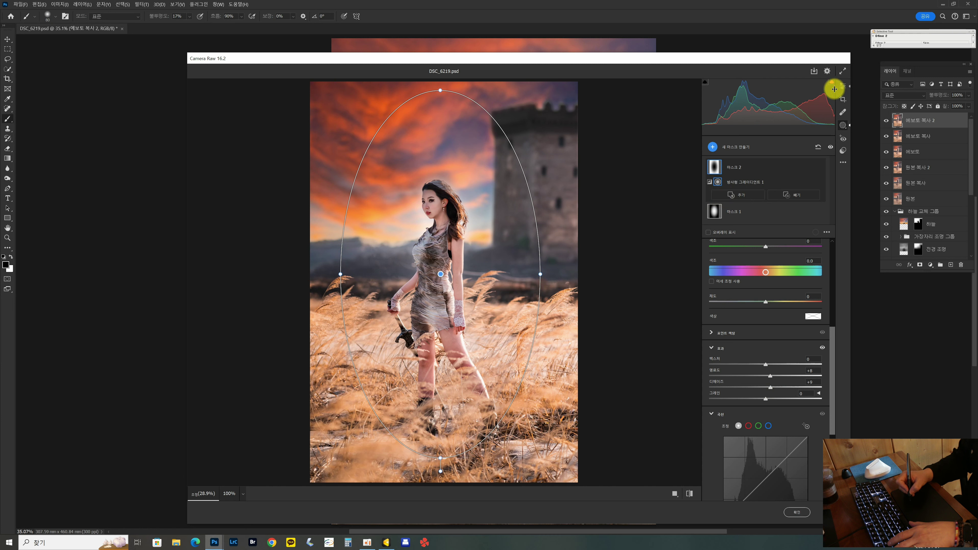
Step: Move the overall point curve's black point to input 12, output 0, and add a slightly raised midpoint at input 124
click(843, 87)
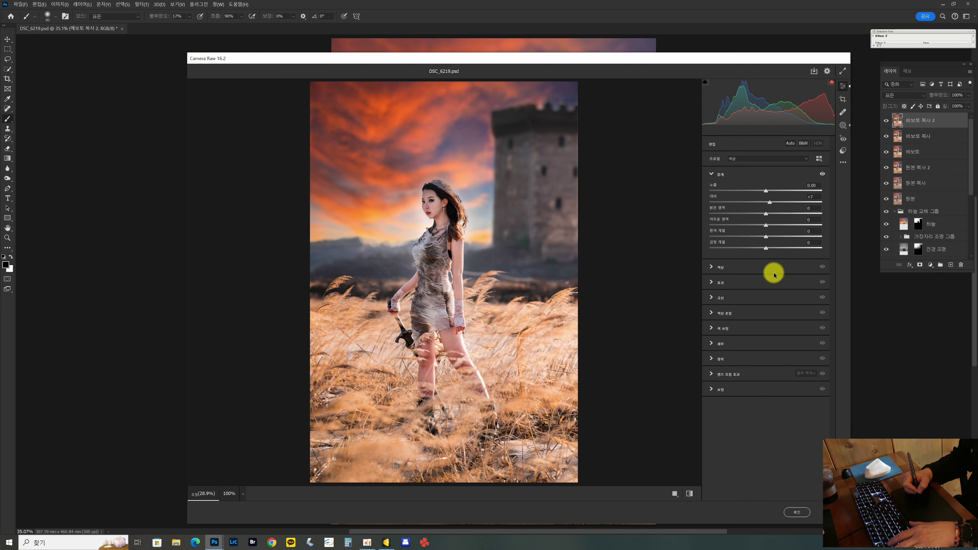
click(765, 299)
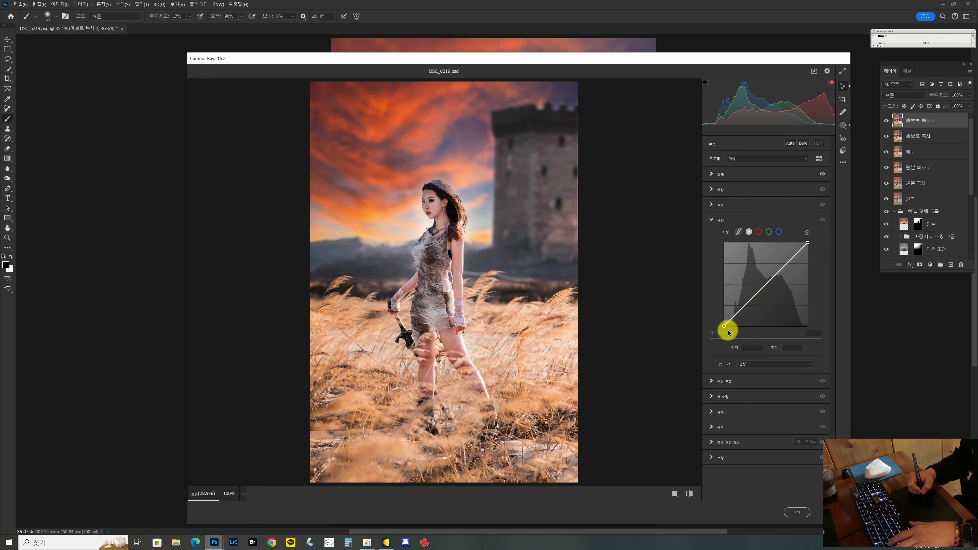
drag(724, 327, 728, 326)
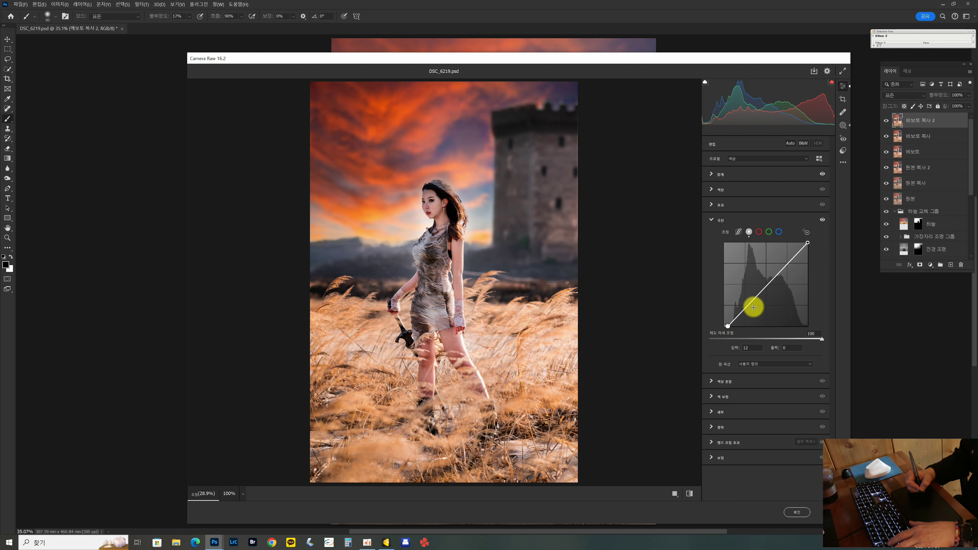
click(766, 284)
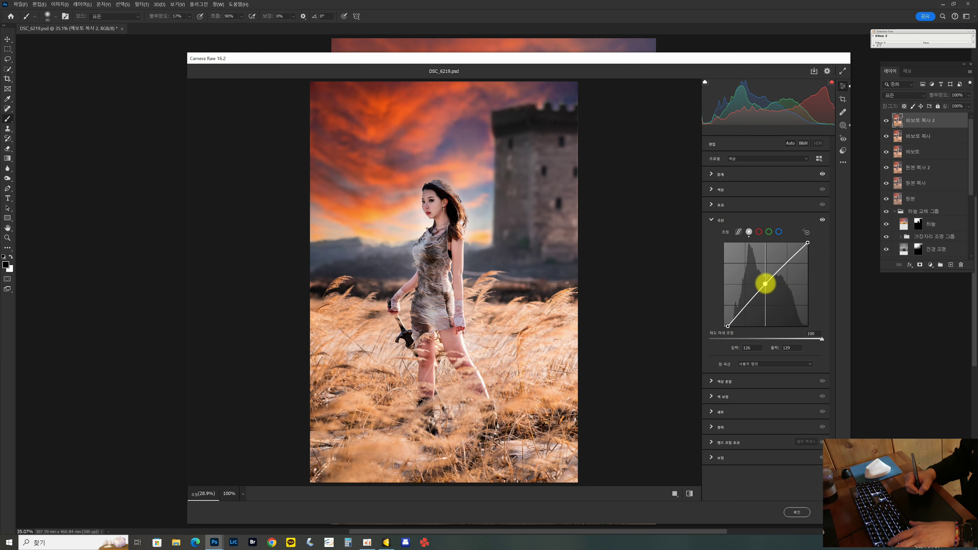
drag(765, 284, 764, 284)
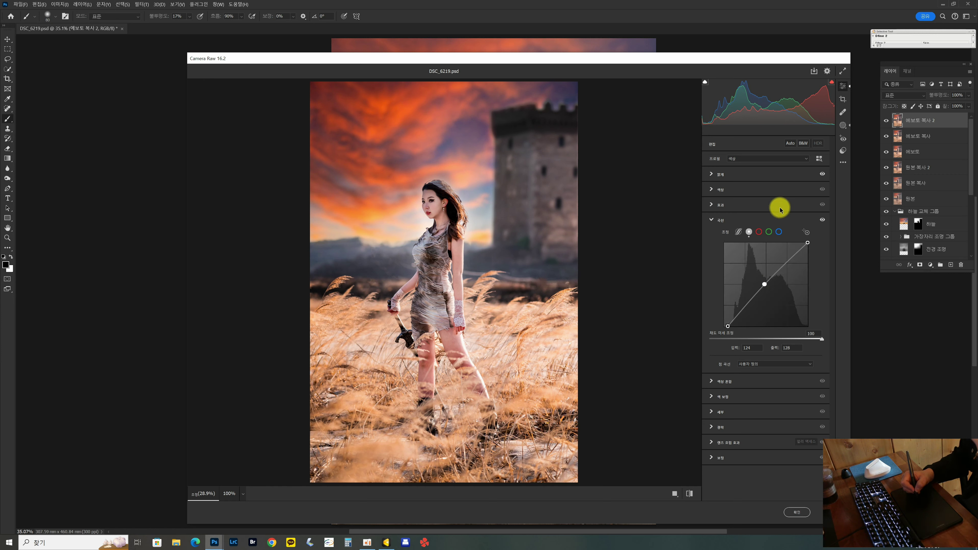
Step: Set the image's vibrance to -11 and move the red curve's white point to input 249, output 255
click(751, 174)
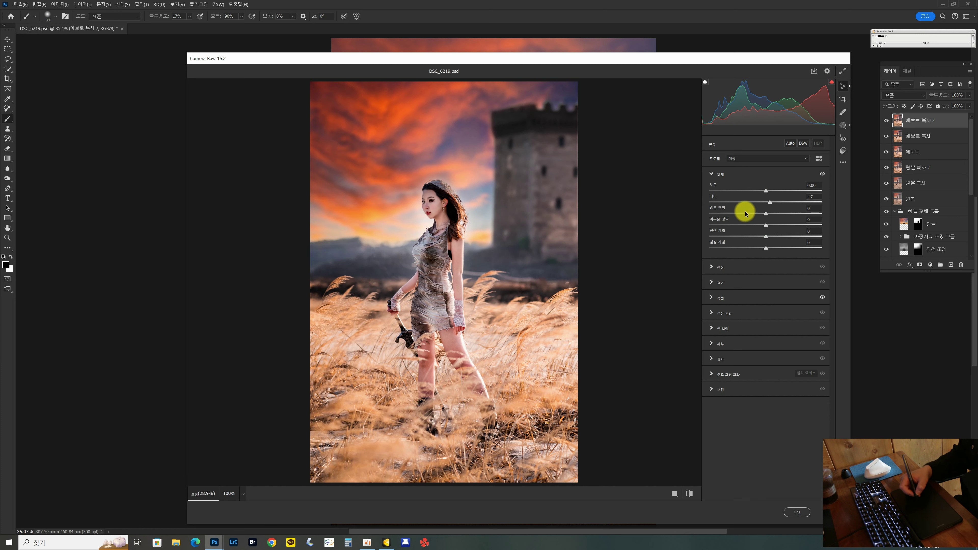
click(743, 268)
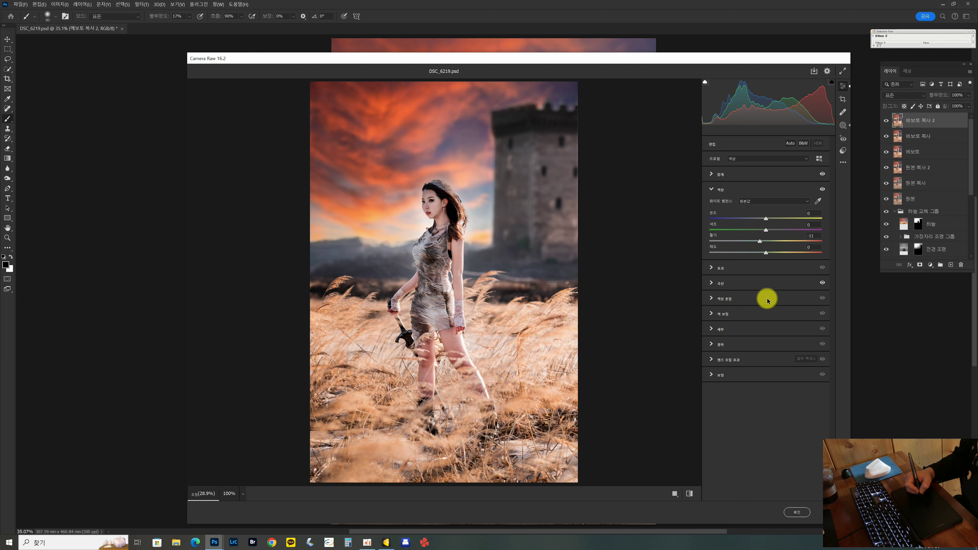
click(759, 289)
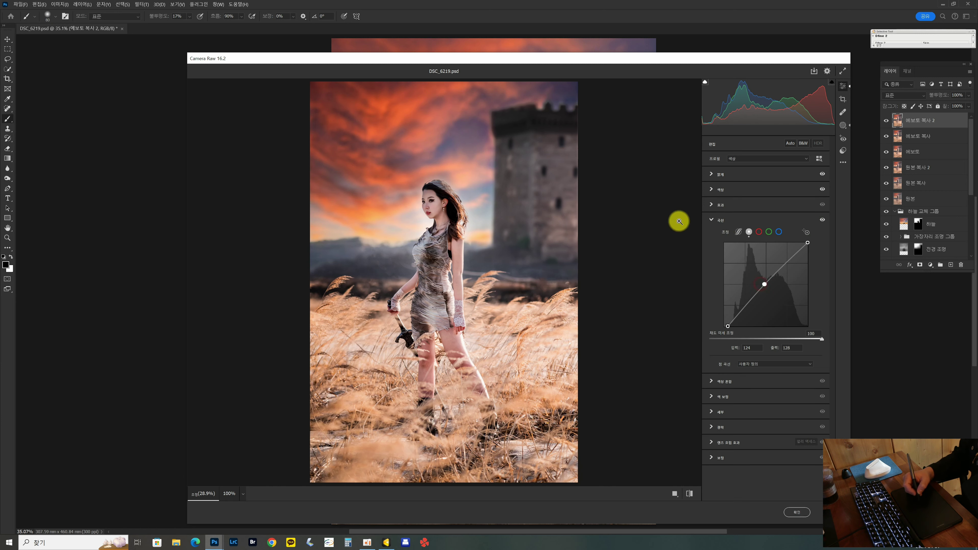
click(759, 232)
drag(807, 242, 805, 242)
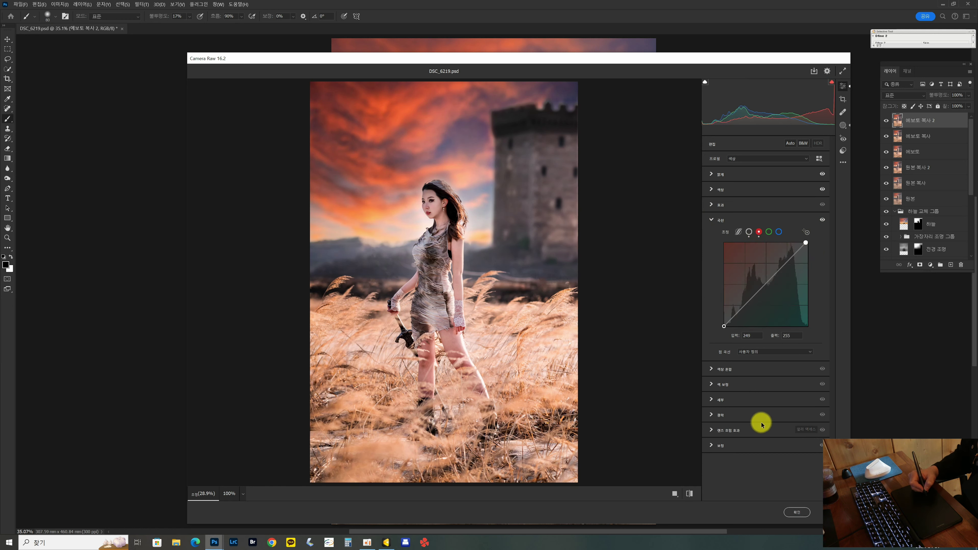
Step: Set sharpening to 30 and noise reduction to 52, checking the effect on the woman's face and dress up close
click(746, 400)
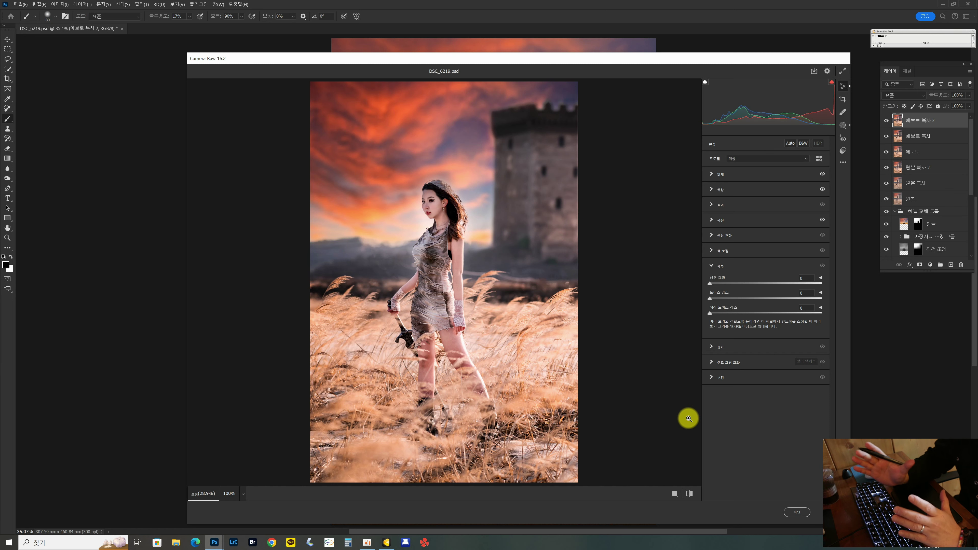
key(ctrl+plus)
key(ctrl+plus)
key(ctrl+plus)
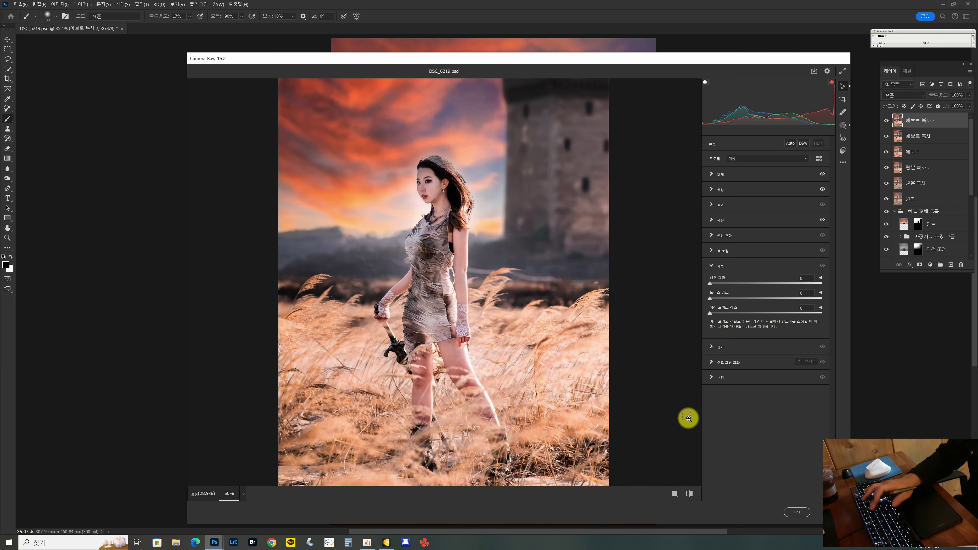
drag(610, 230, 645, 322)
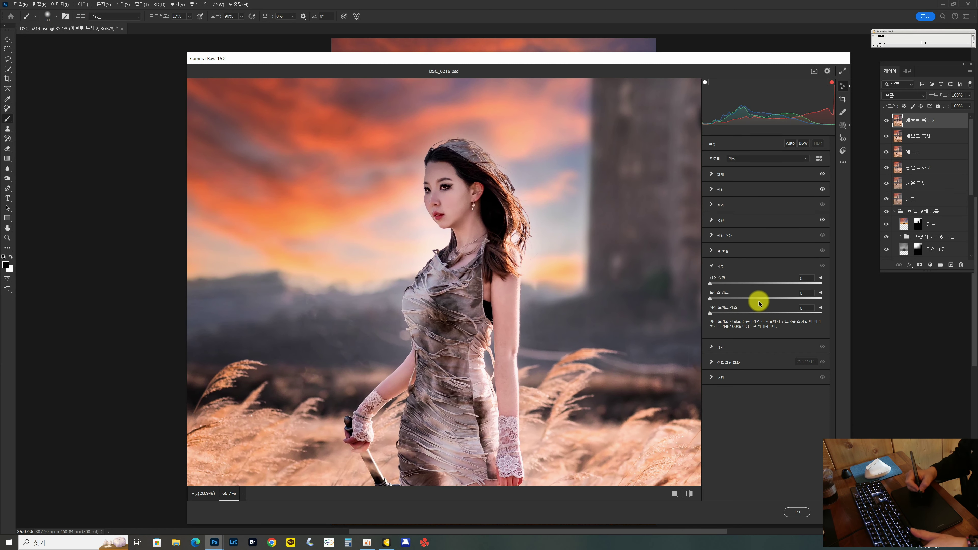
click(733, 278)
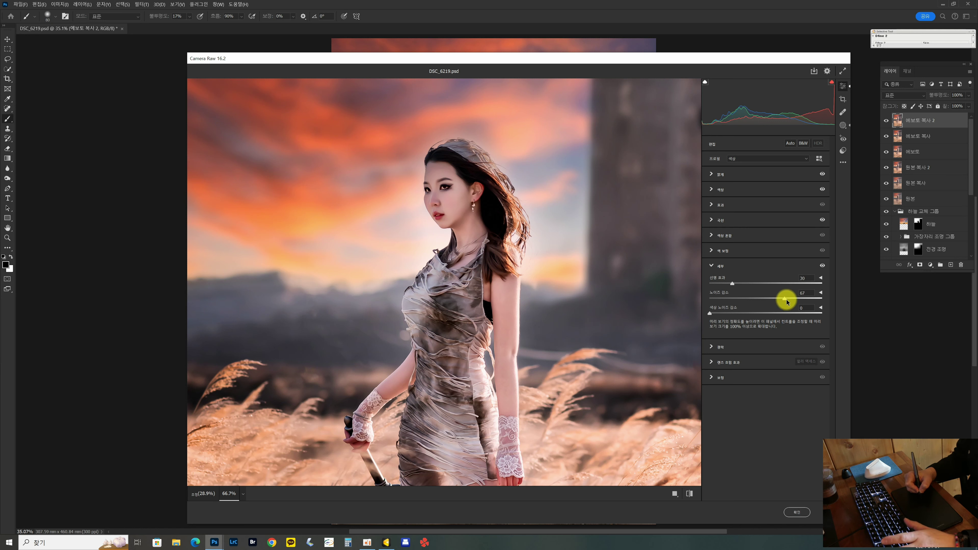
drag(783, 299, 769, 299)
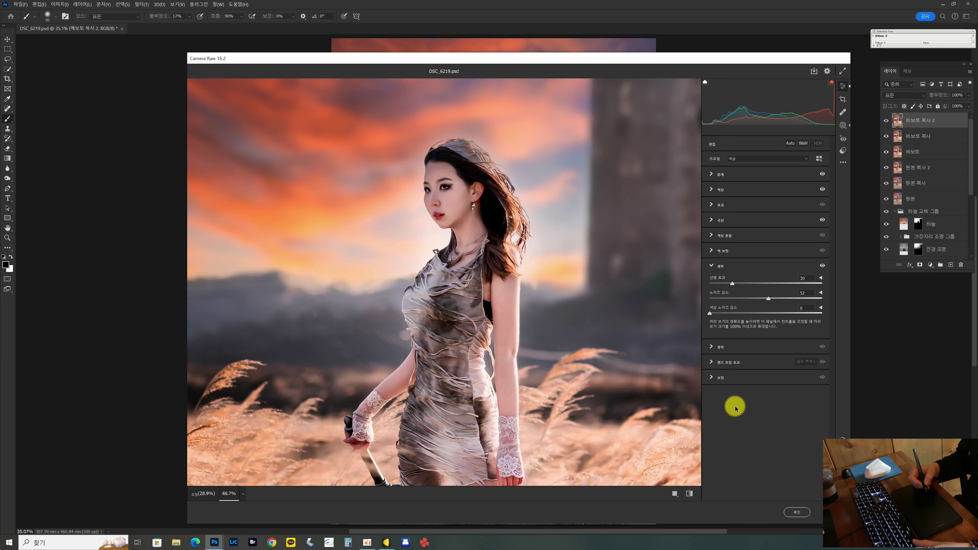
key(ctrl+minus)
key(ctrl+minus)
key(ctrl+minus)
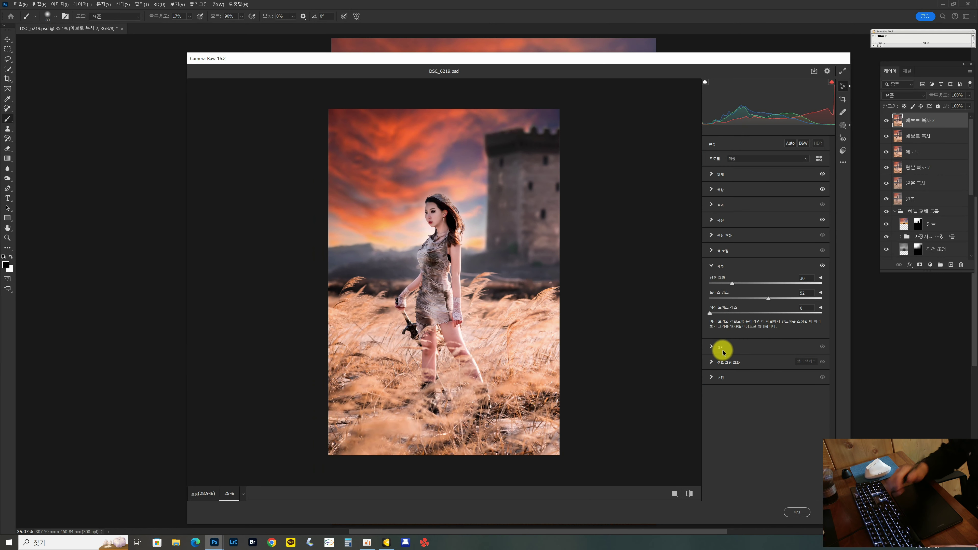
Step: Set the whole image's highlights to +6
click(763, 173)
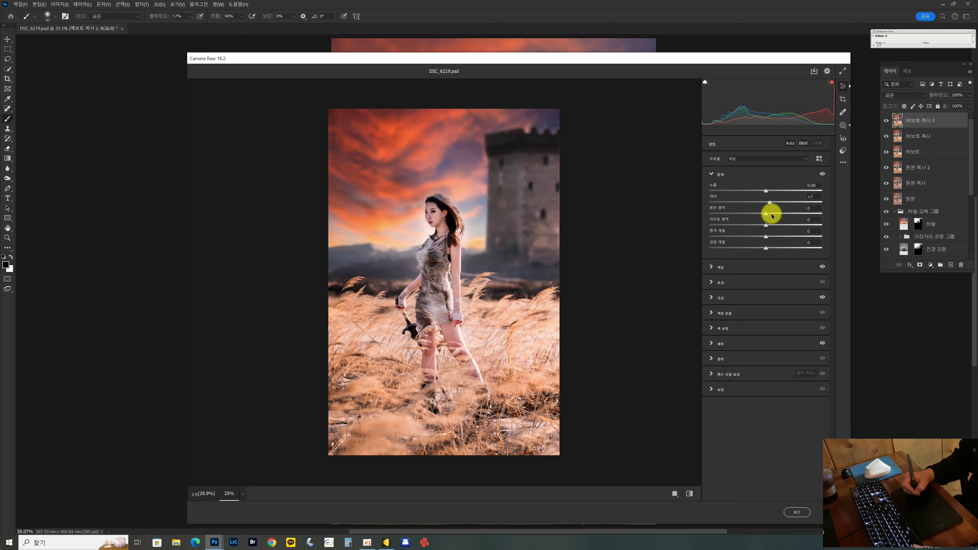
drag(769, 215, 769, 214)
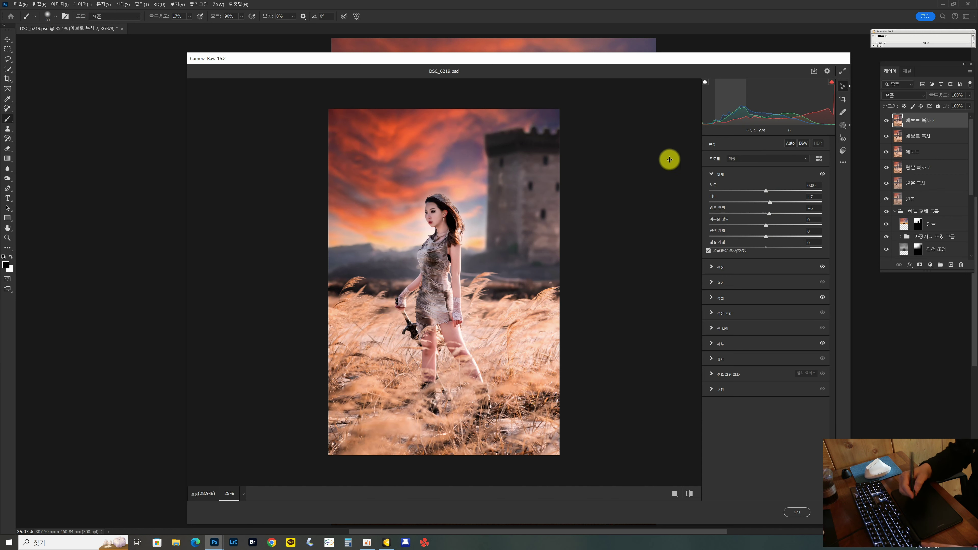
Step: Set the first radial mask's contrast to -1, highlights to +16 and temperature to +2, keep exposure at +0.20, and apply the filter
key(shift+w)
click(713, 230)
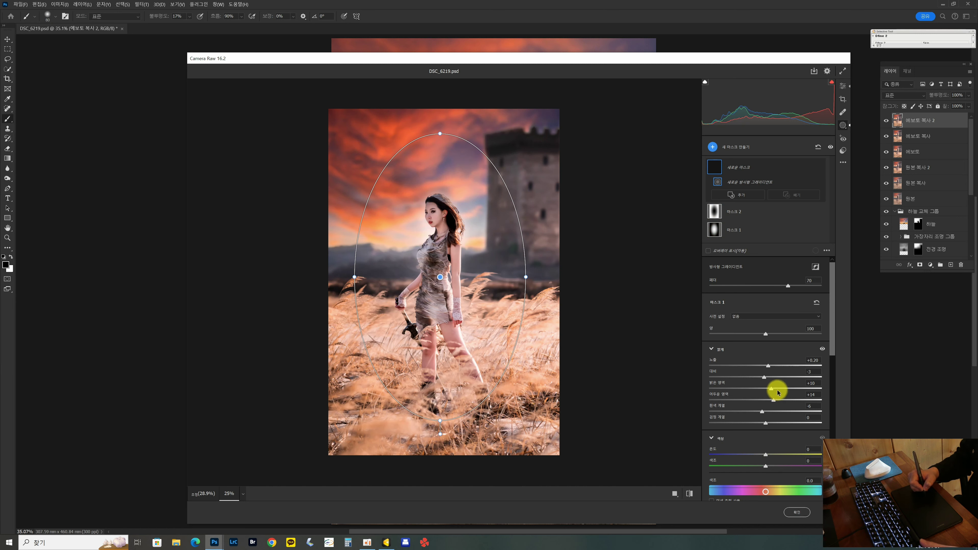
drag(777, 392, 780, 391)
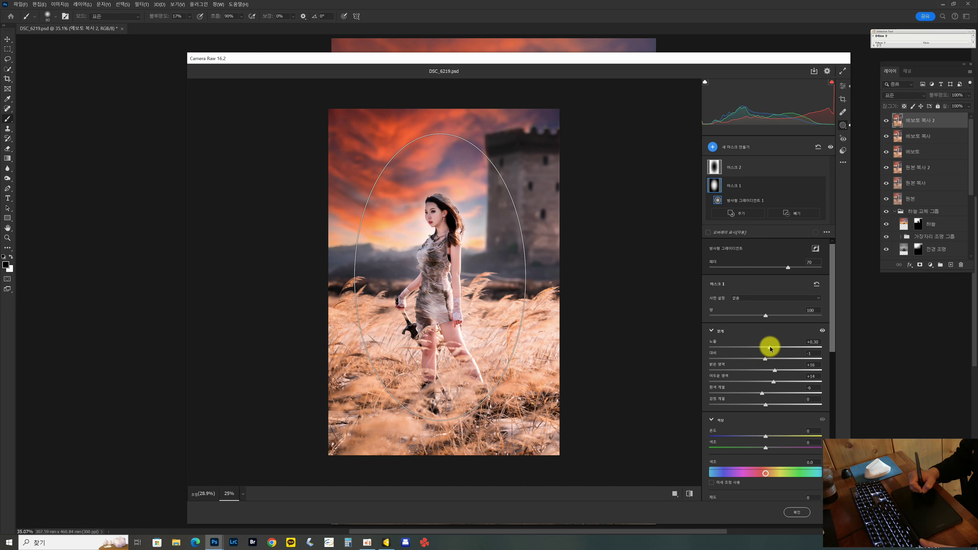
drag(770, 349, 768, 349)
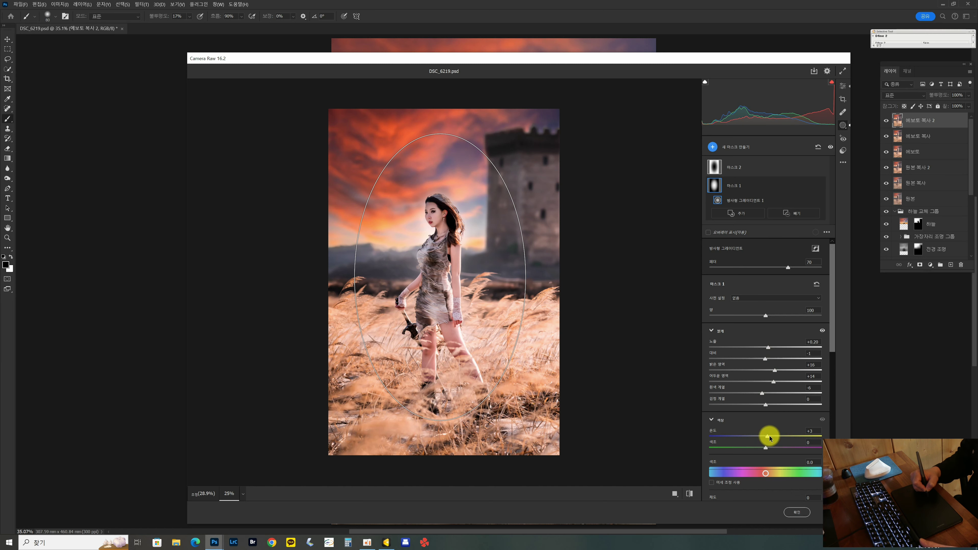
click(794, 513)
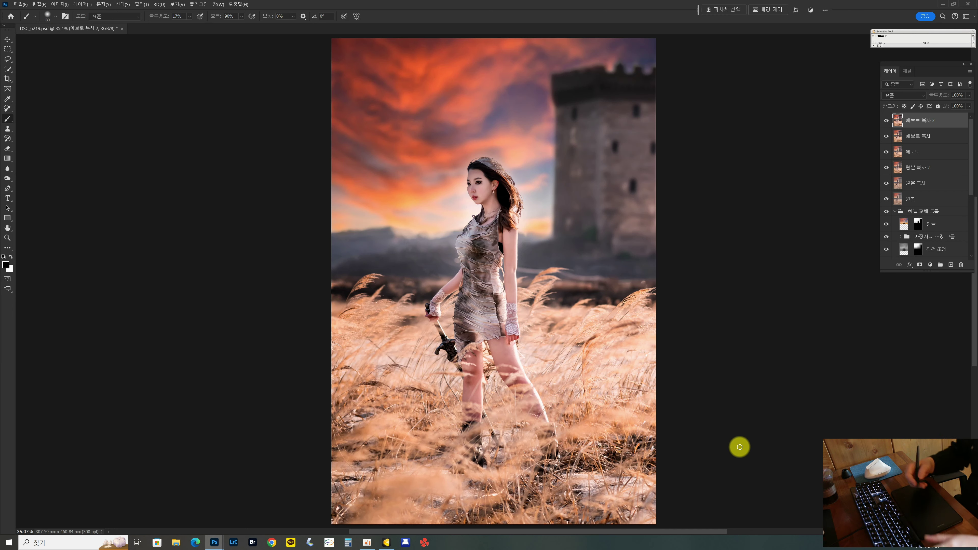
Step: Examine the woman, castle background and reeds at 100% zoom, and return to the full image
key(ctrl+1)
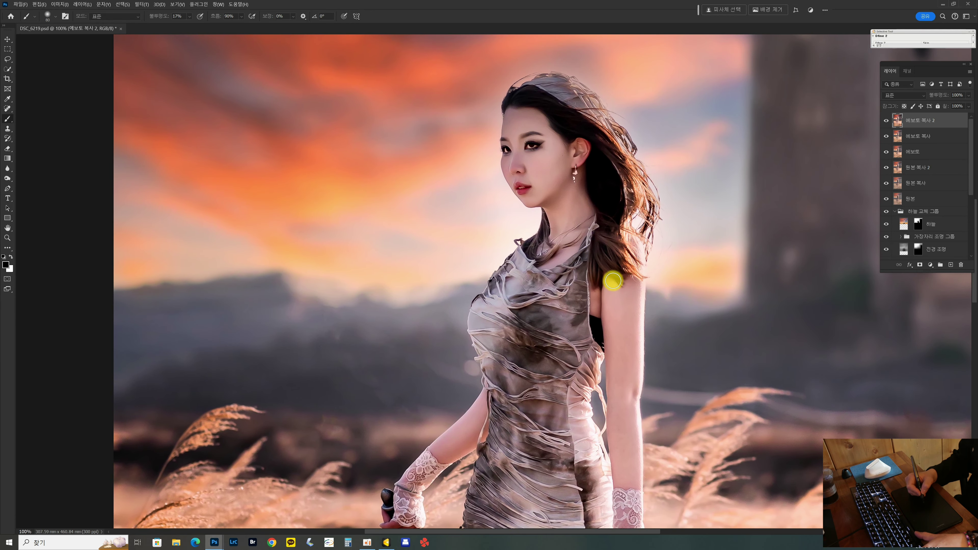
drag(513, 307, 579, 209)
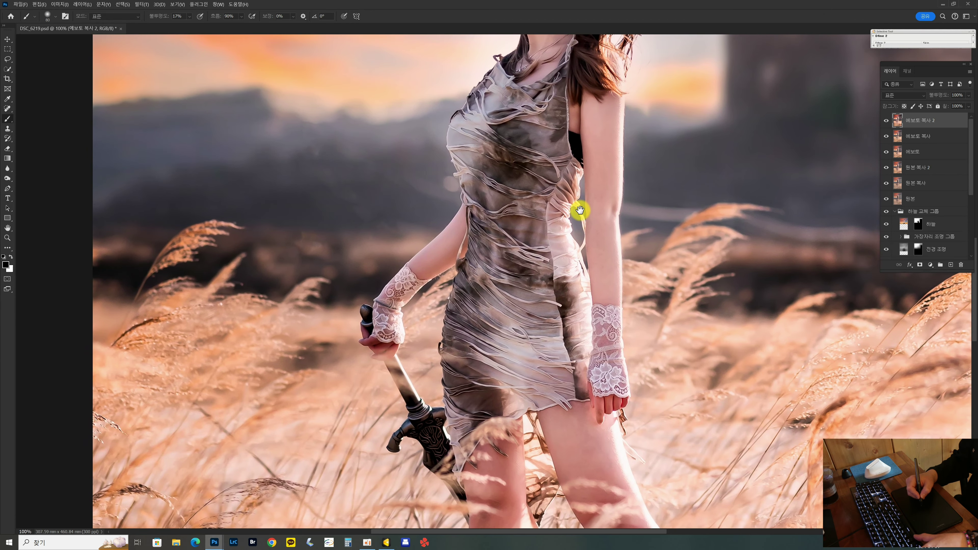
drag(603, 338, 596, 363)
drag(655, 207, 533, 232)
drag(626, 354, 623, 253)
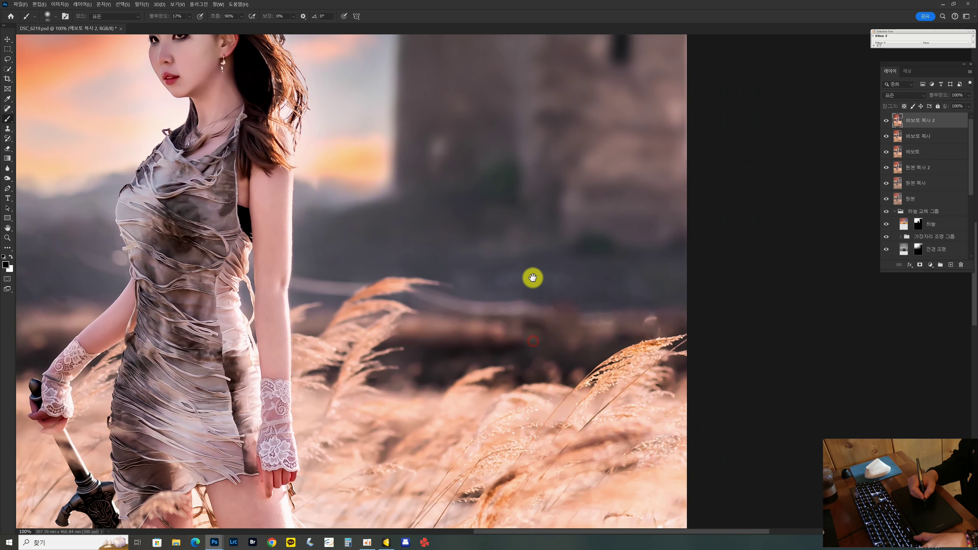
drag(533, 277, 506, 255)
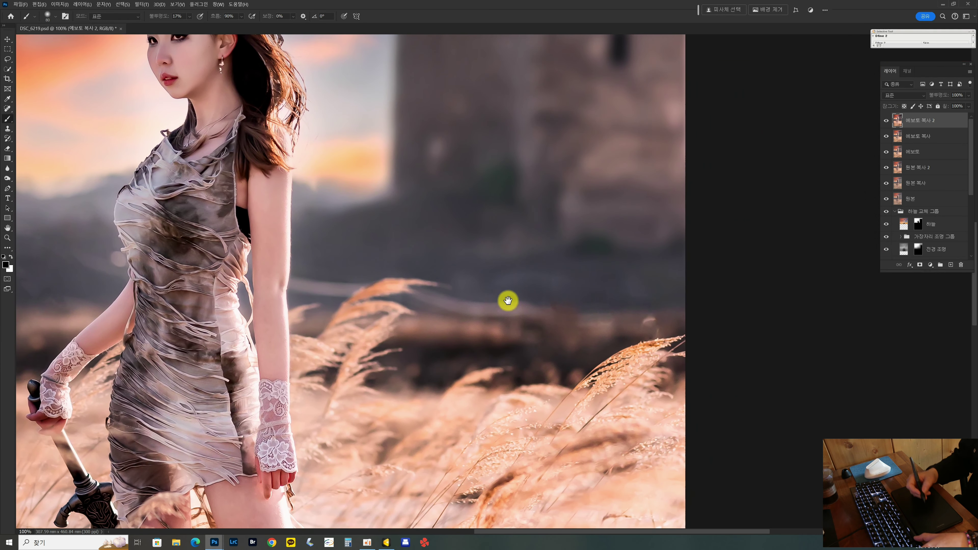
drag(507, 299, 607, 271)
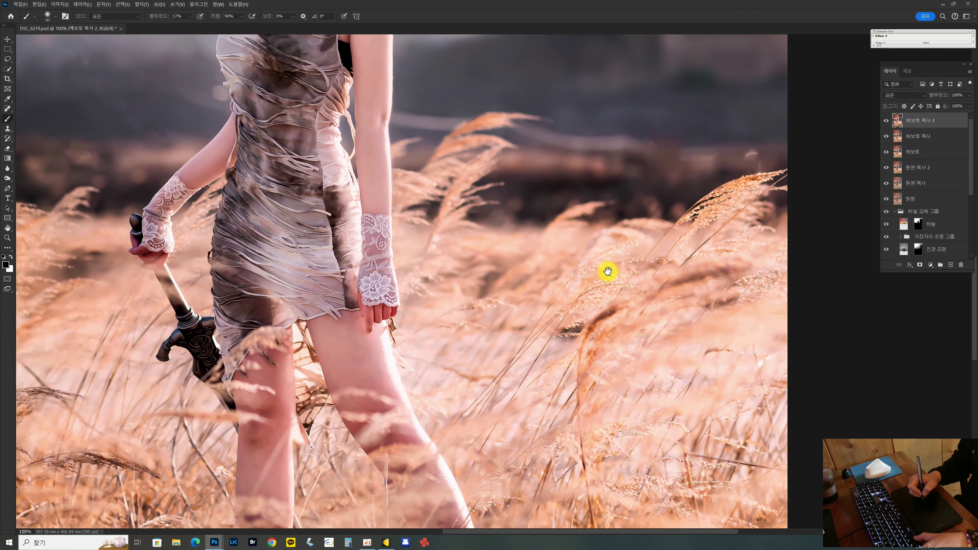
key(ctrl+0)
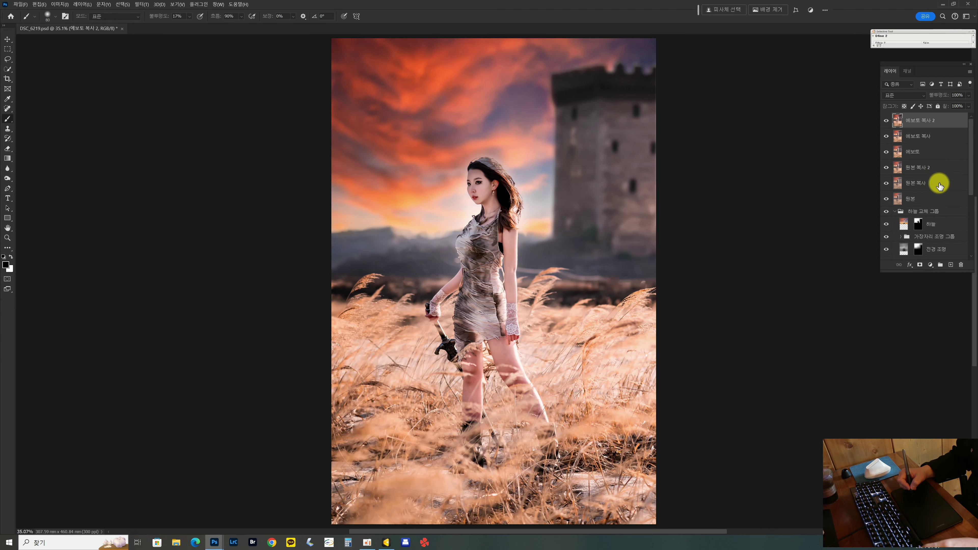
Step: Group the top four layers, from the newest filtered copy down to the second copy of the original
shift+click(932, 174)
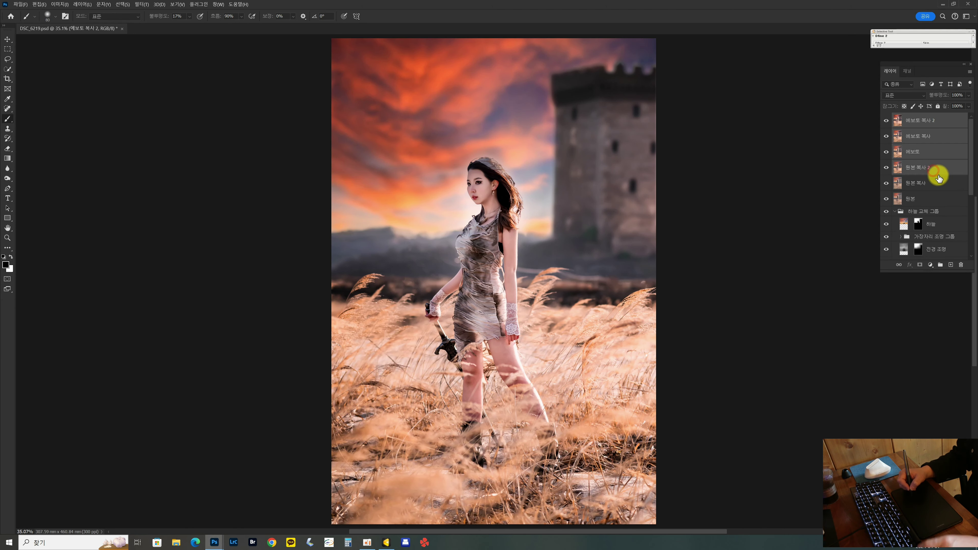
key(ctrl+g)
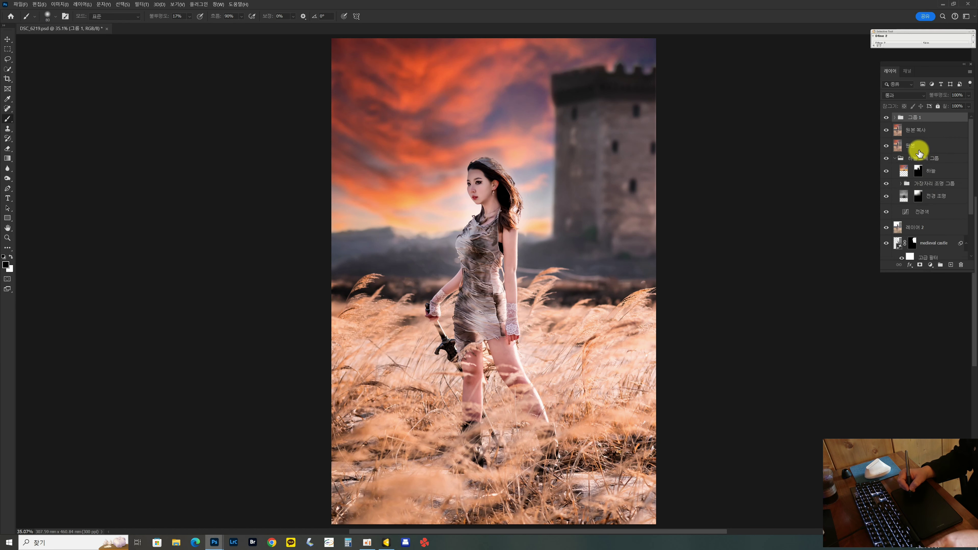
Step: Hide the top group and the 원본 복사 layer, and group the layers from 하늘 교체 그룹 down to 레이어 1
click(887, 117)
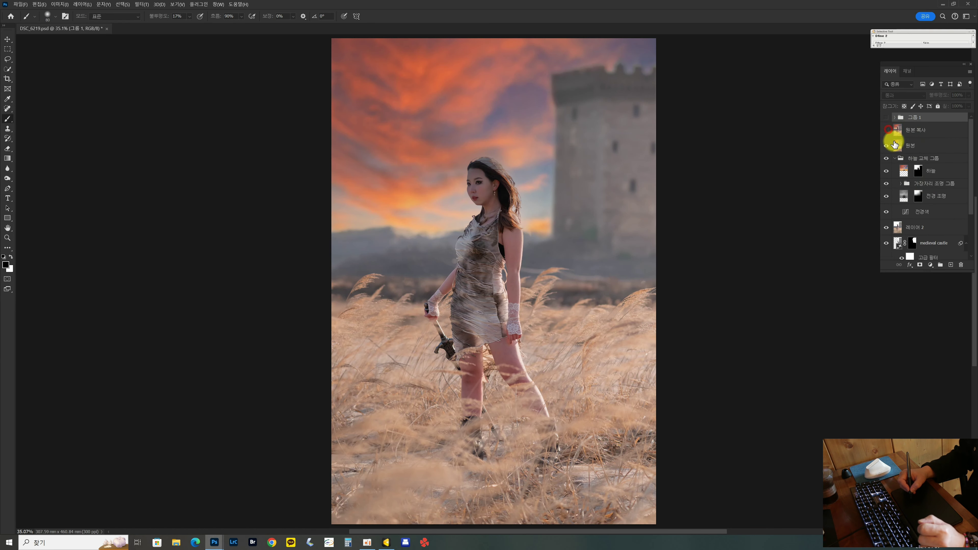
drag(971, 195, 967, 158)
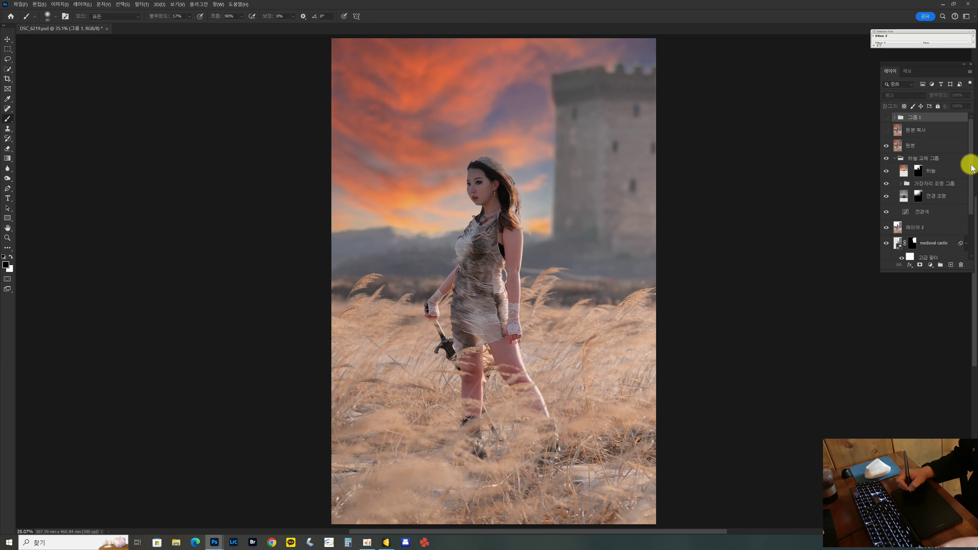
click(928, 147)
click(926, 158)
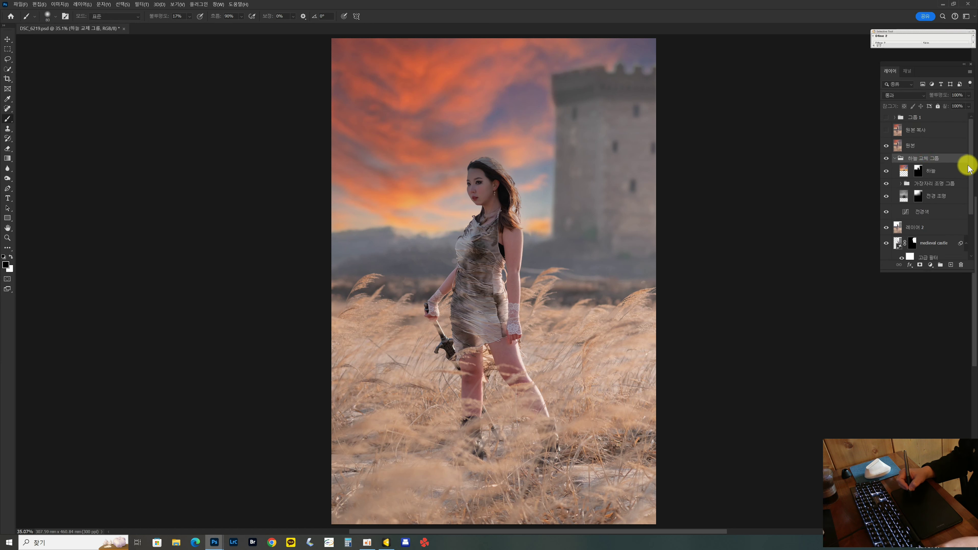
drag(970, 192, 971, 212)
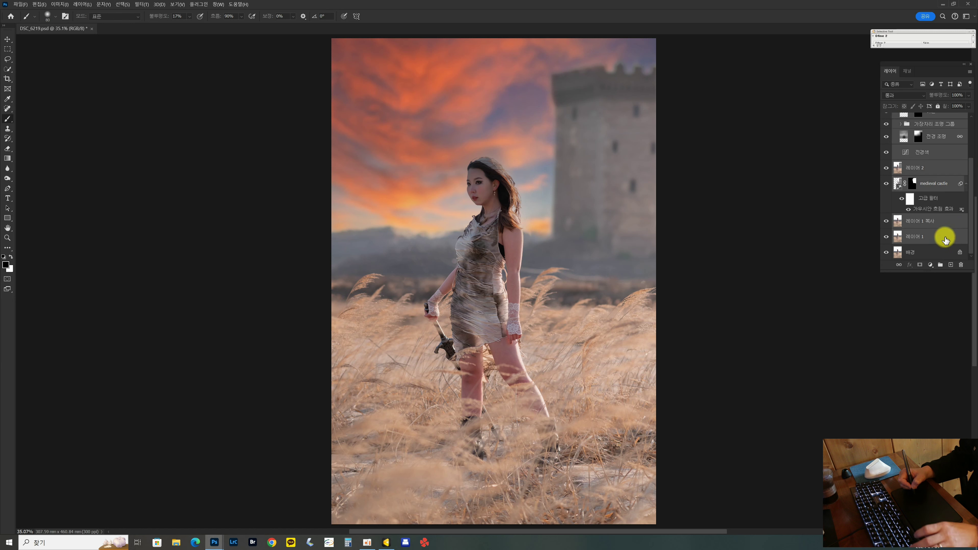
key(ctrl+g)
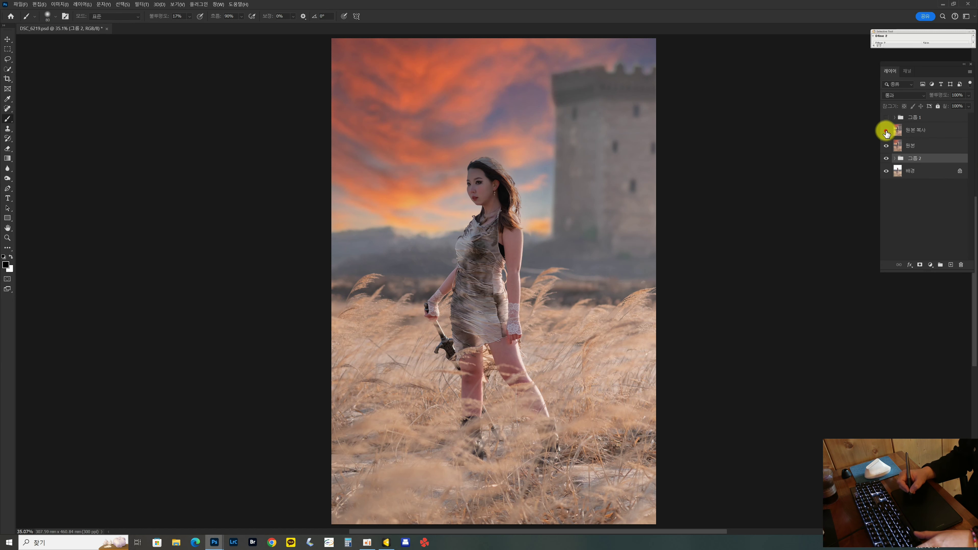
Step: Compare the original photo with the composite and final retouch by hiding everything above the background and restoring visibility from the lowest group upward
click(885, 117)
drag(886, 120, 882, 149)
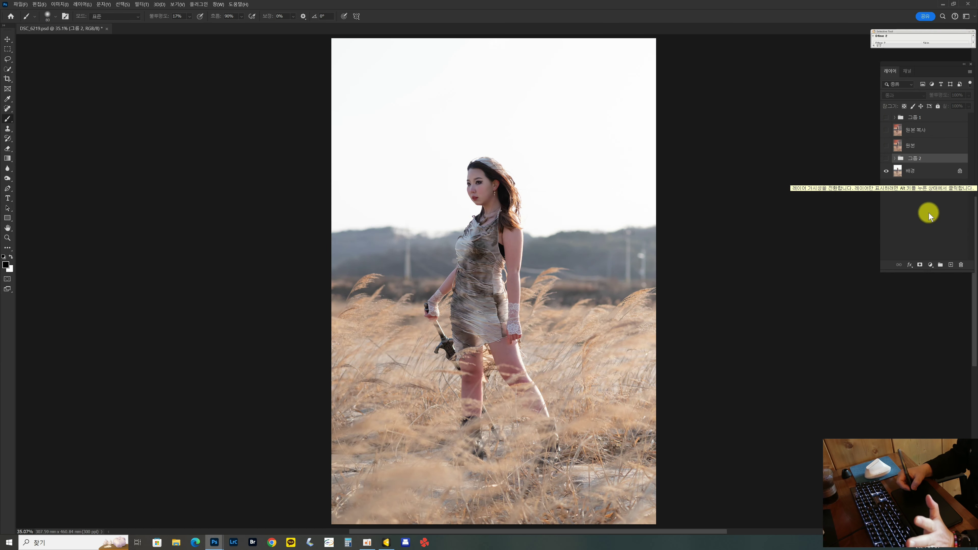
click(886, 158)
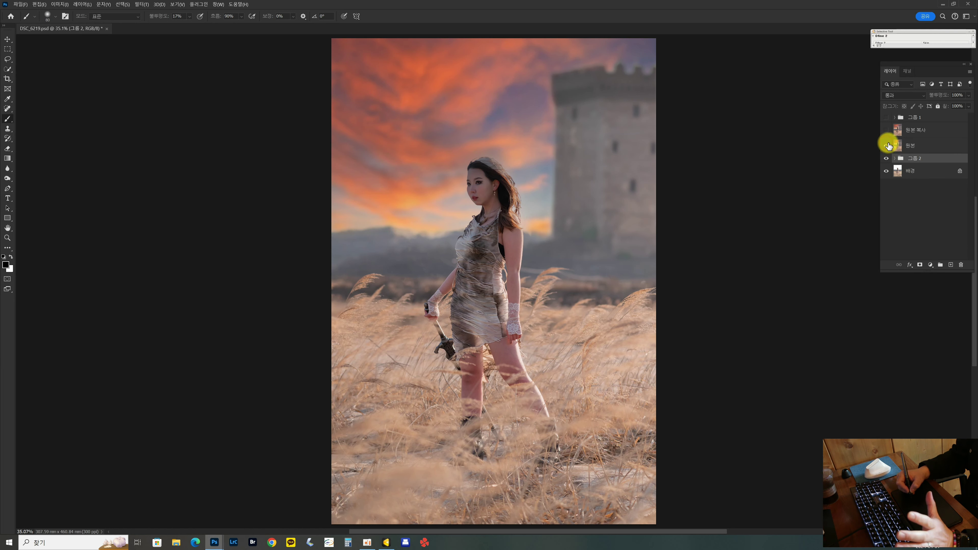
click(887, 133)
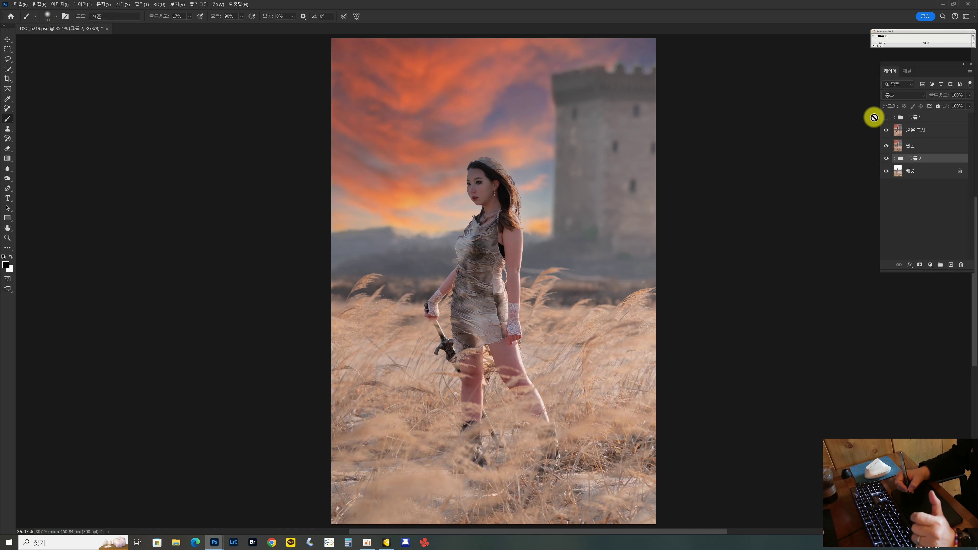
click(886, 117)
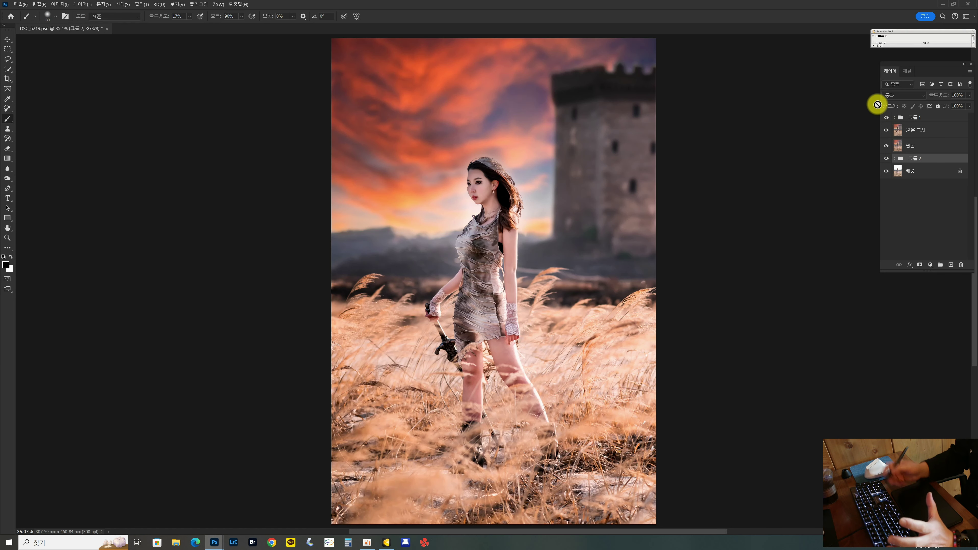